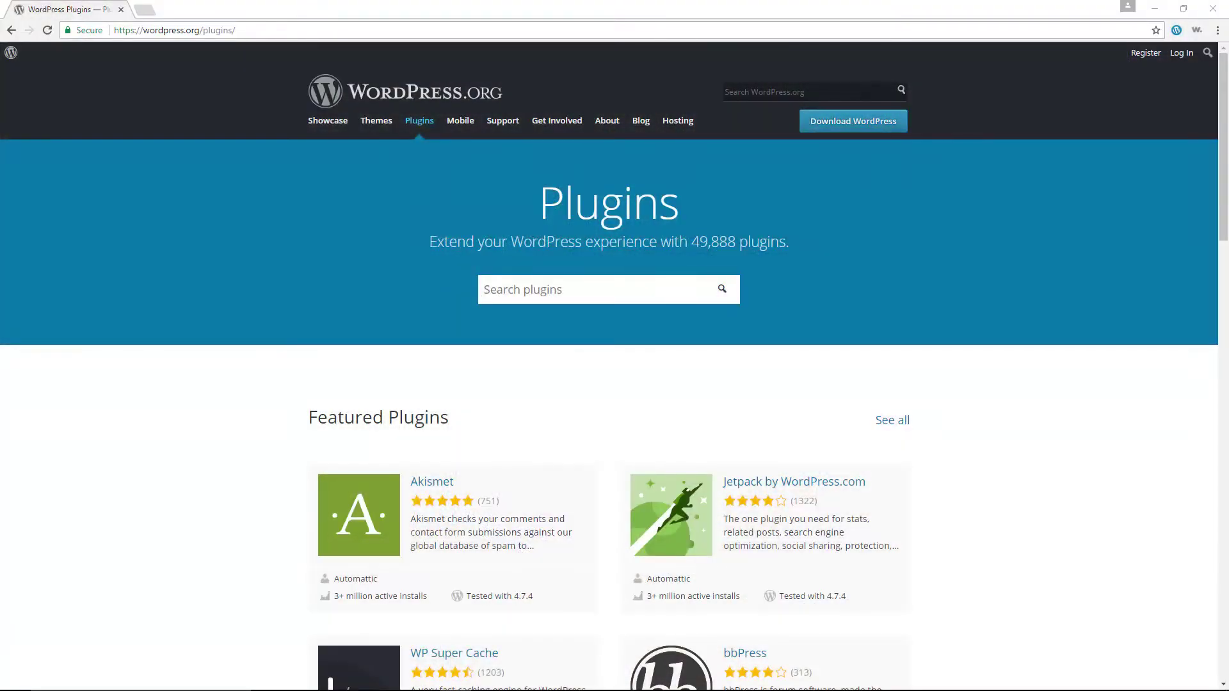
scroll(1037, 453, down, 4)
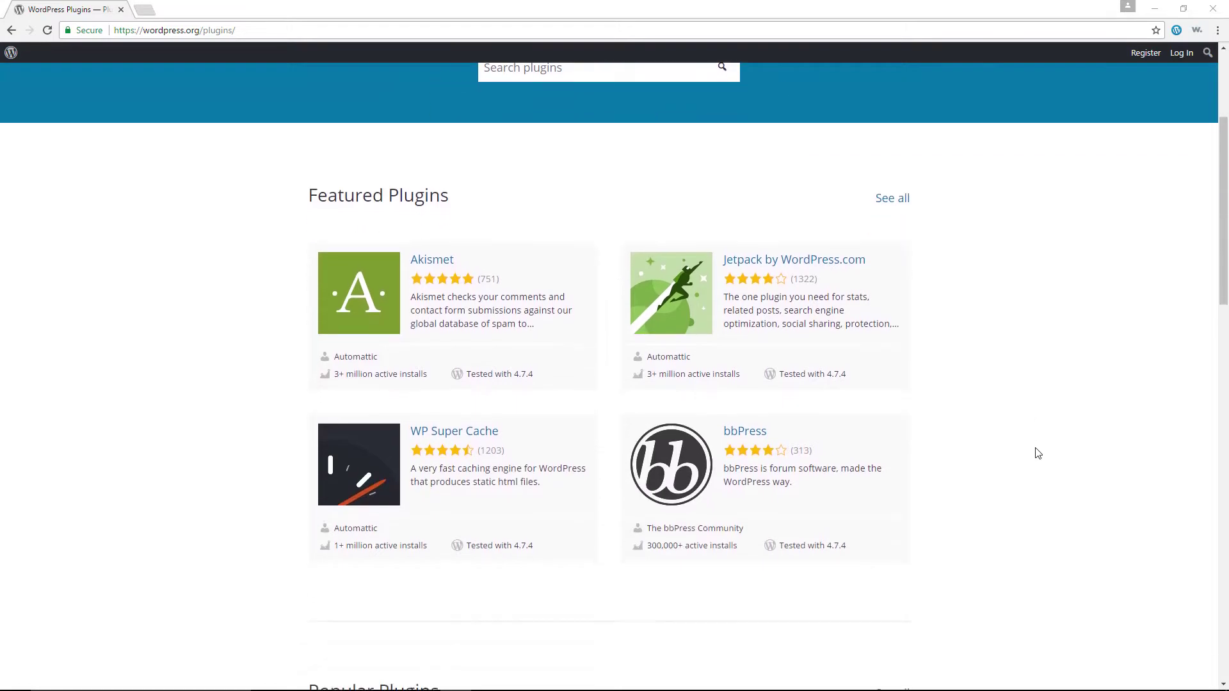
scroll(1038, 453, down, 1)
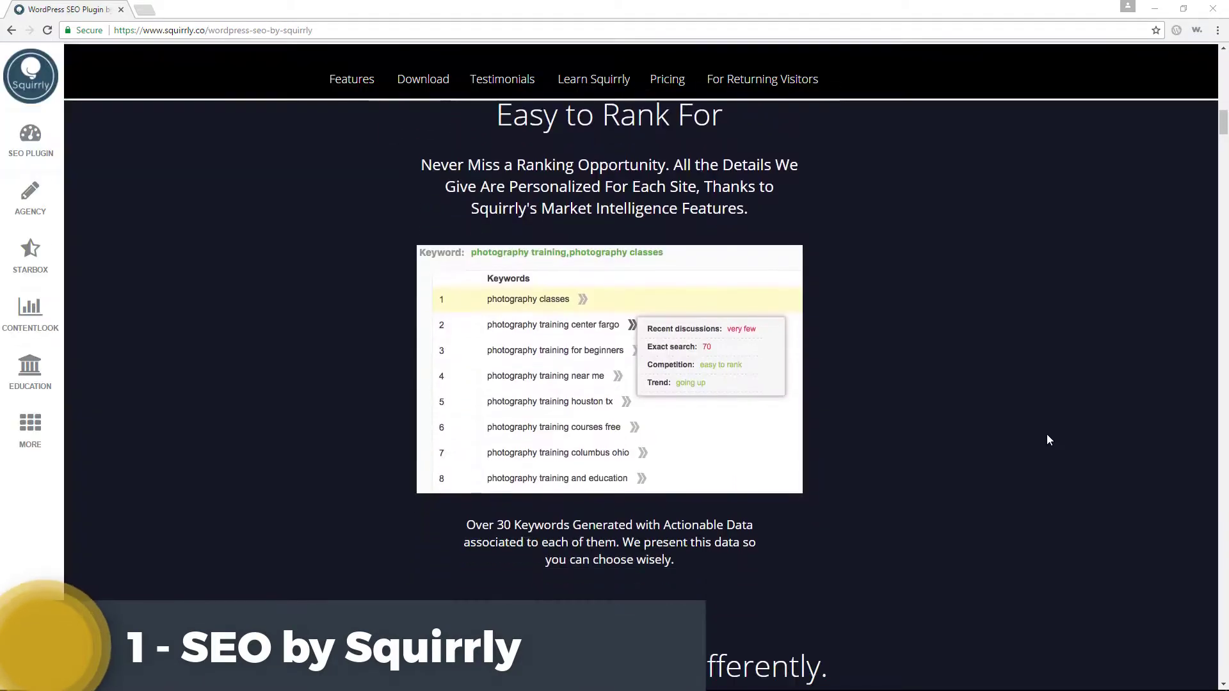
scroll(1046, 434, down, 1)
scroll(1047, 434, down, 1)
scroll(1047, 434, down, 1)
scroll(1048, 435, down, 1)
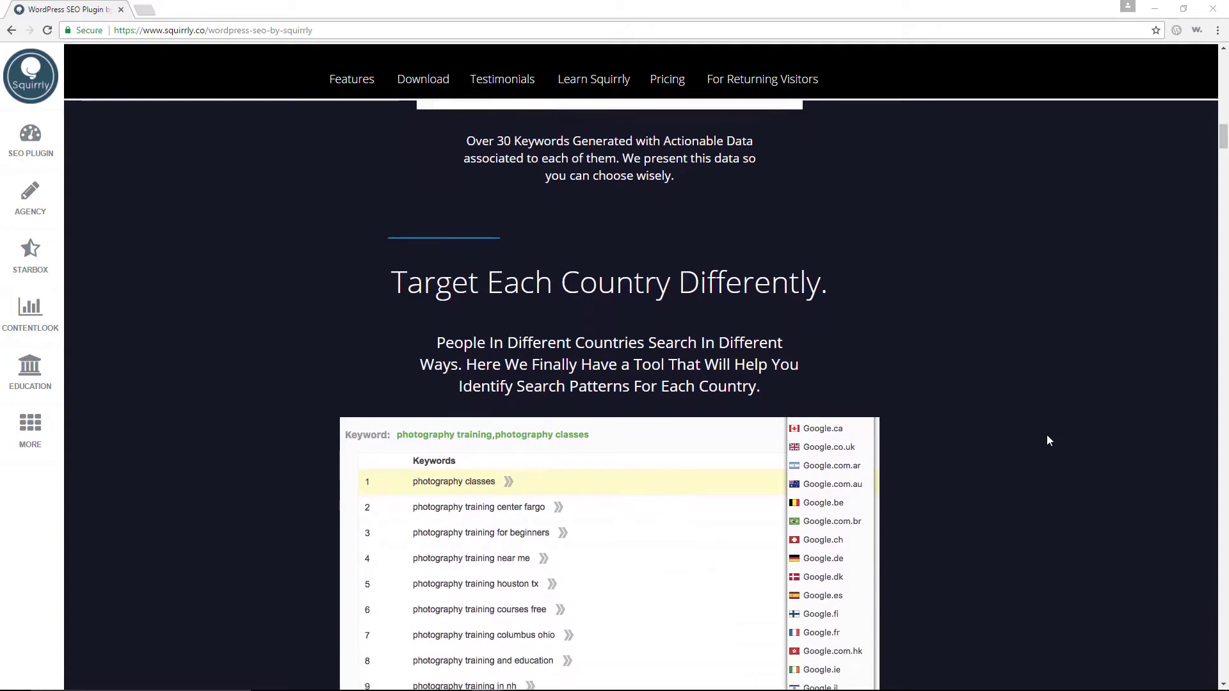
scroll(1048, 435, down, 2)
scroll(1048, 436, down, 2)
scroll(1047, 435, down, 1)
scroll(1048, 435, down, 1)
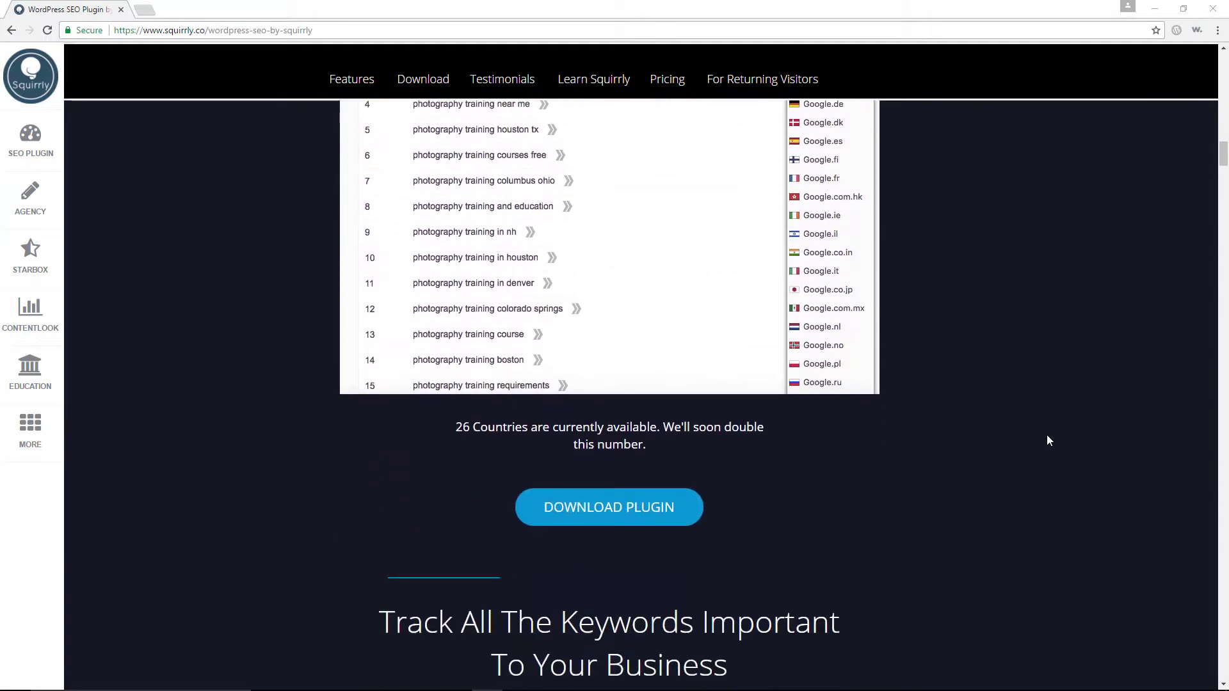
scroll(1048, 435, down, 2)
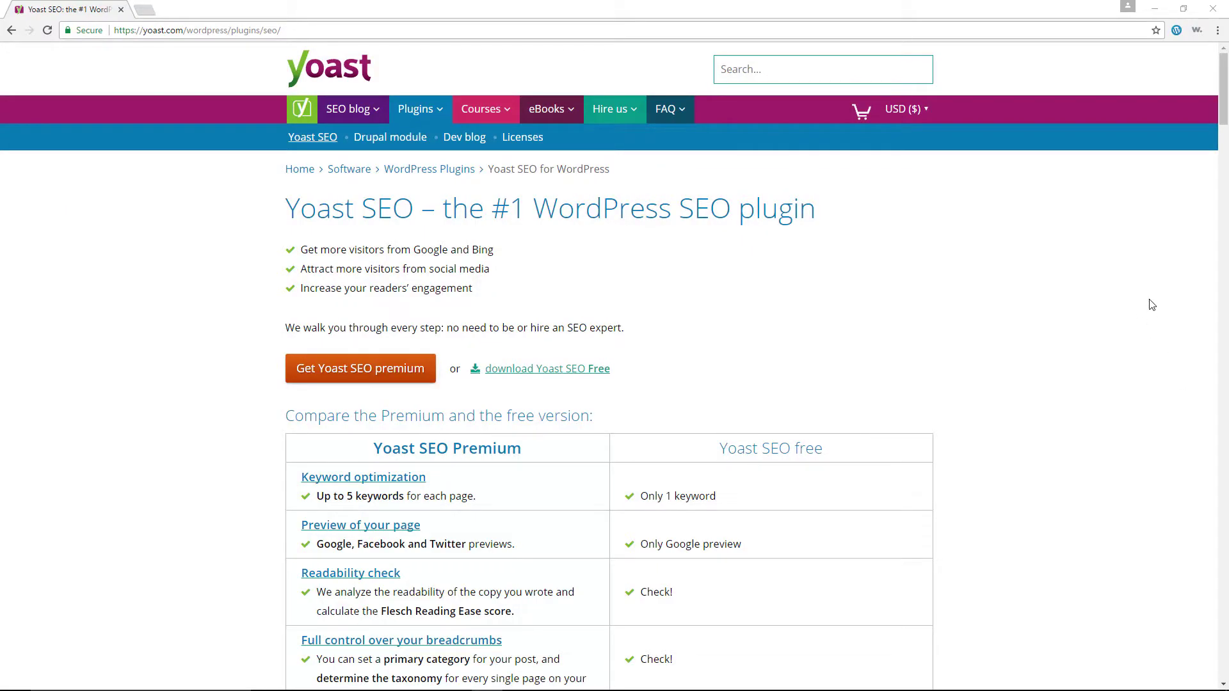
scroll(1151, 305, down, 1)
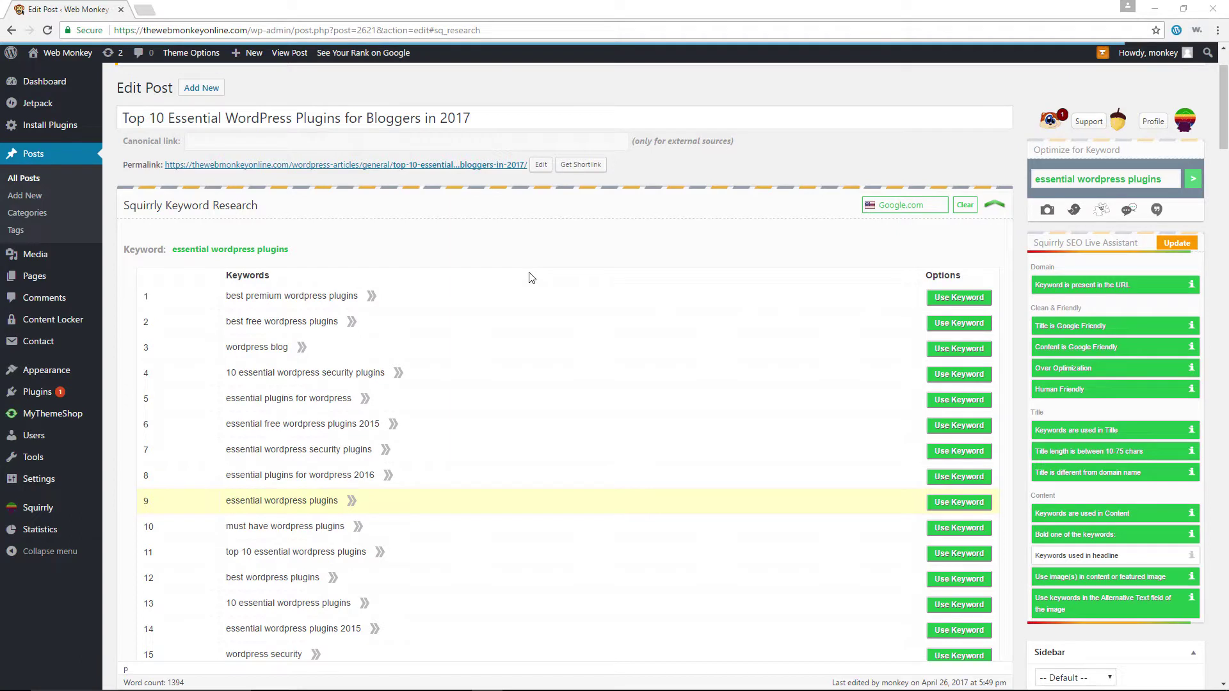
scroll(528, 278, down, 2)
mouse_move(388, 474)
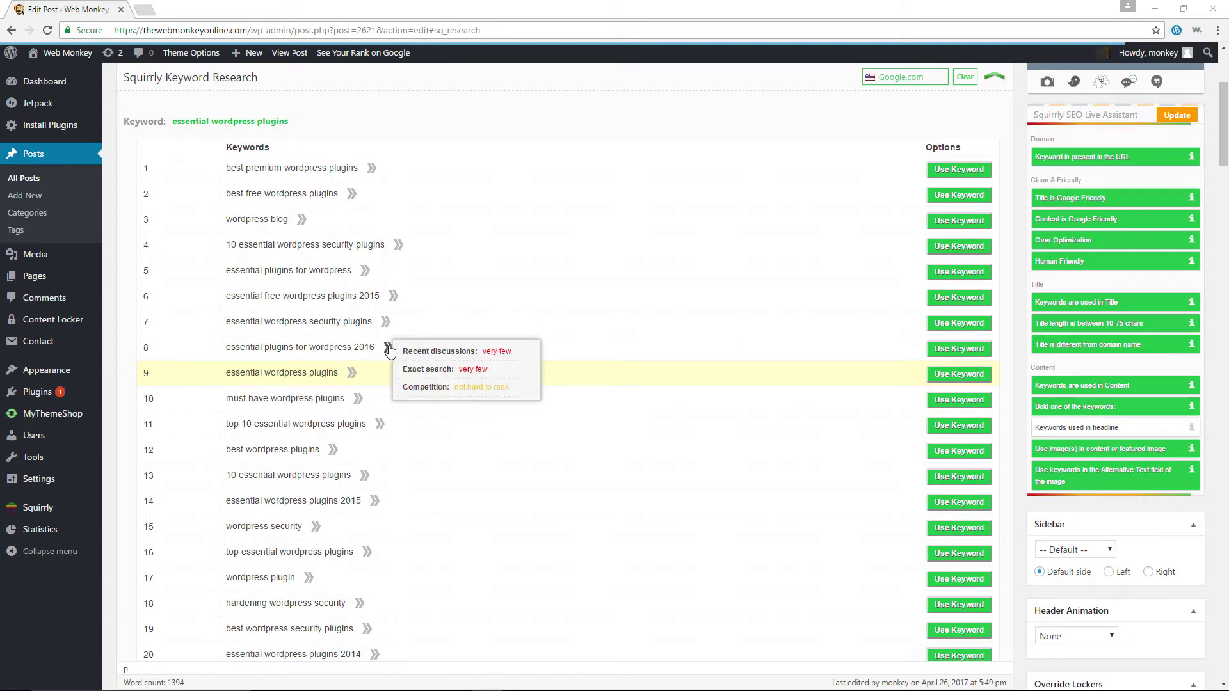
scroll(1105, 346, up, 2)
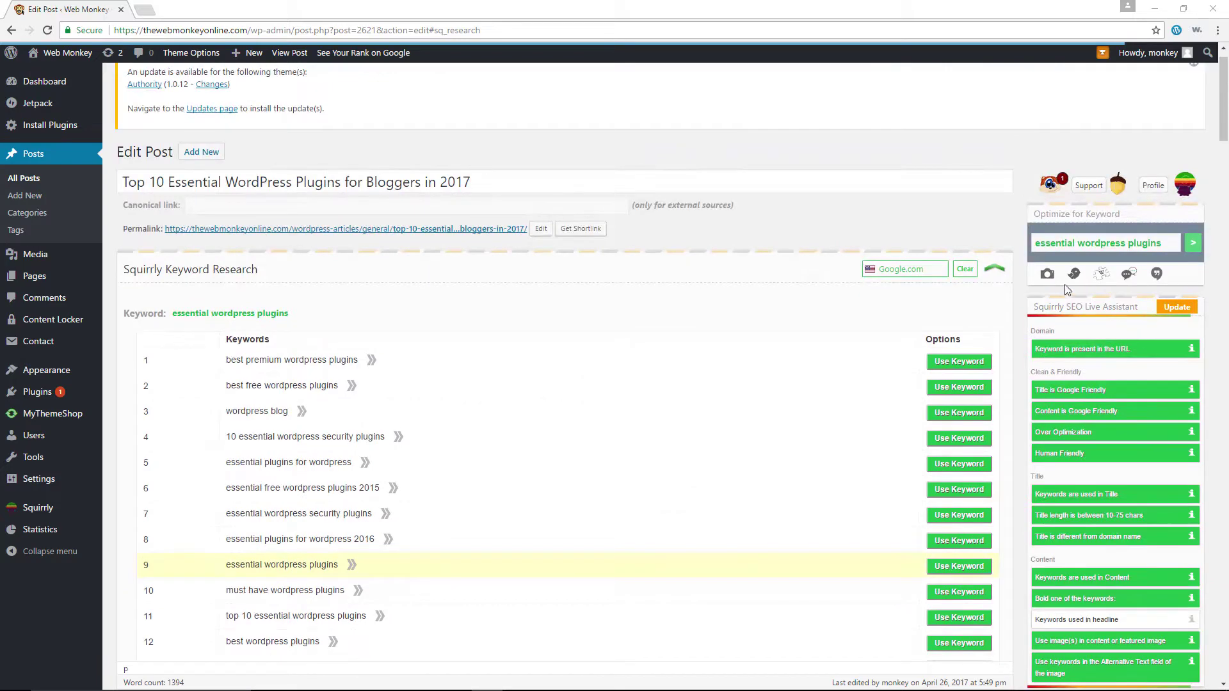
- Load Squirrly's free images and then recent tweets for 'essential wordpress plugins'
click(1047, 276)
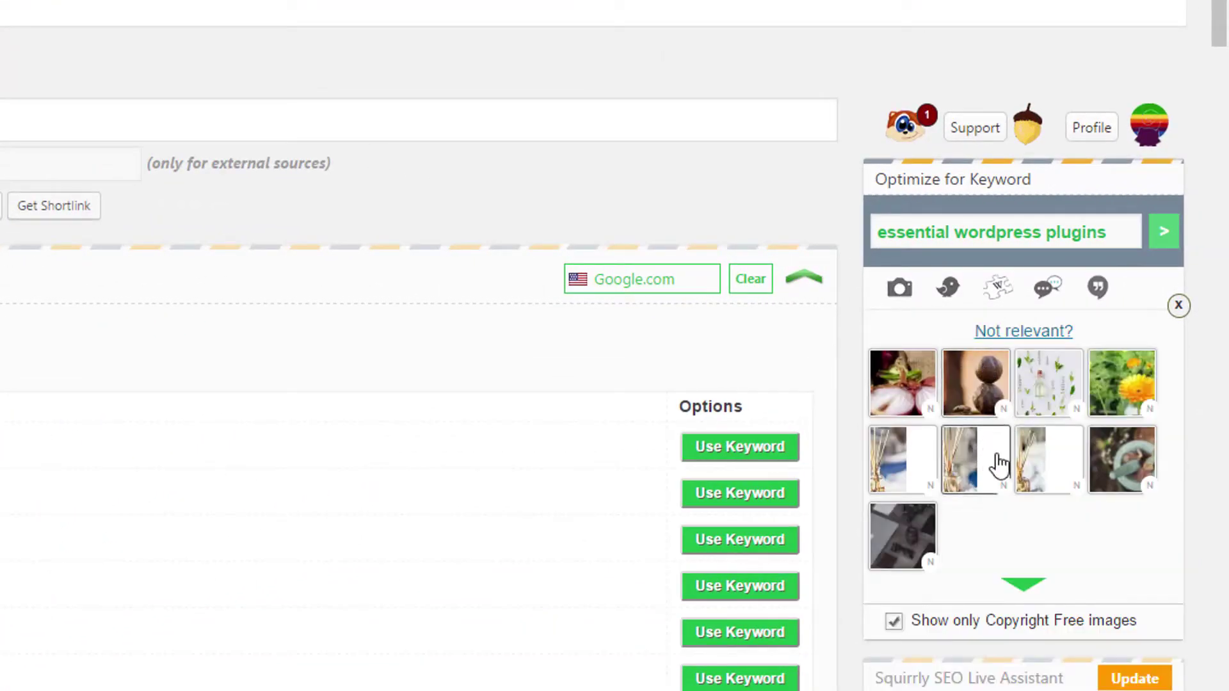
click(948, 288)
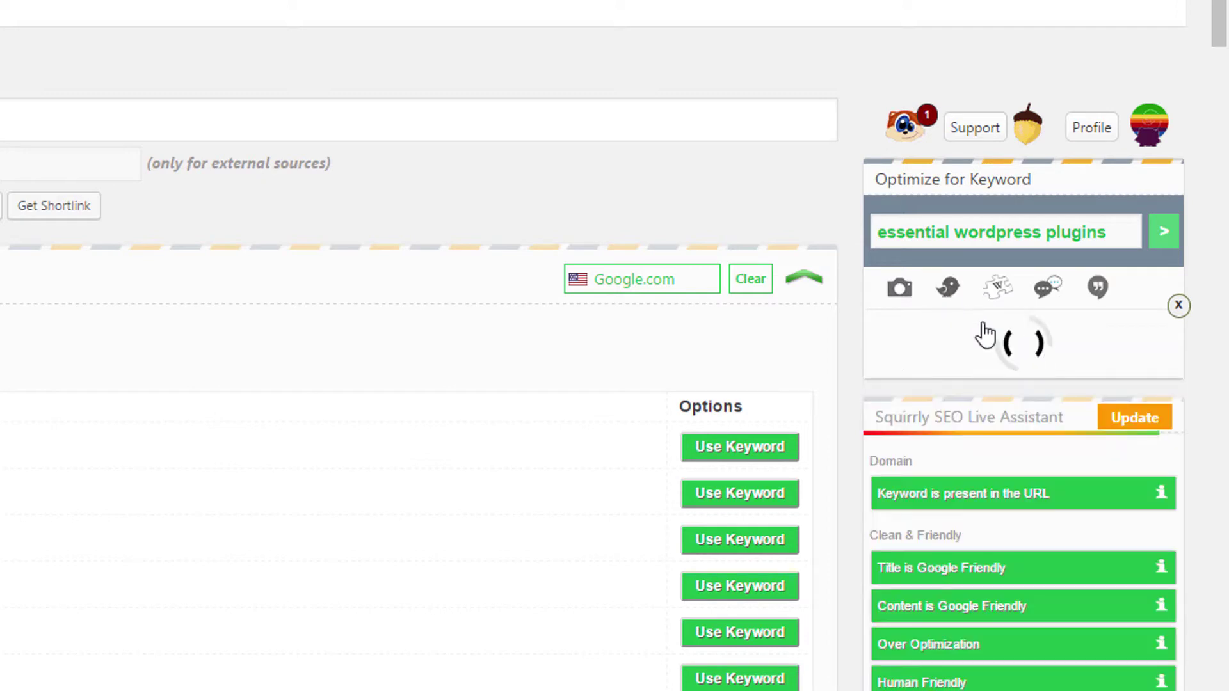
scroll(995, 436, down, 2)
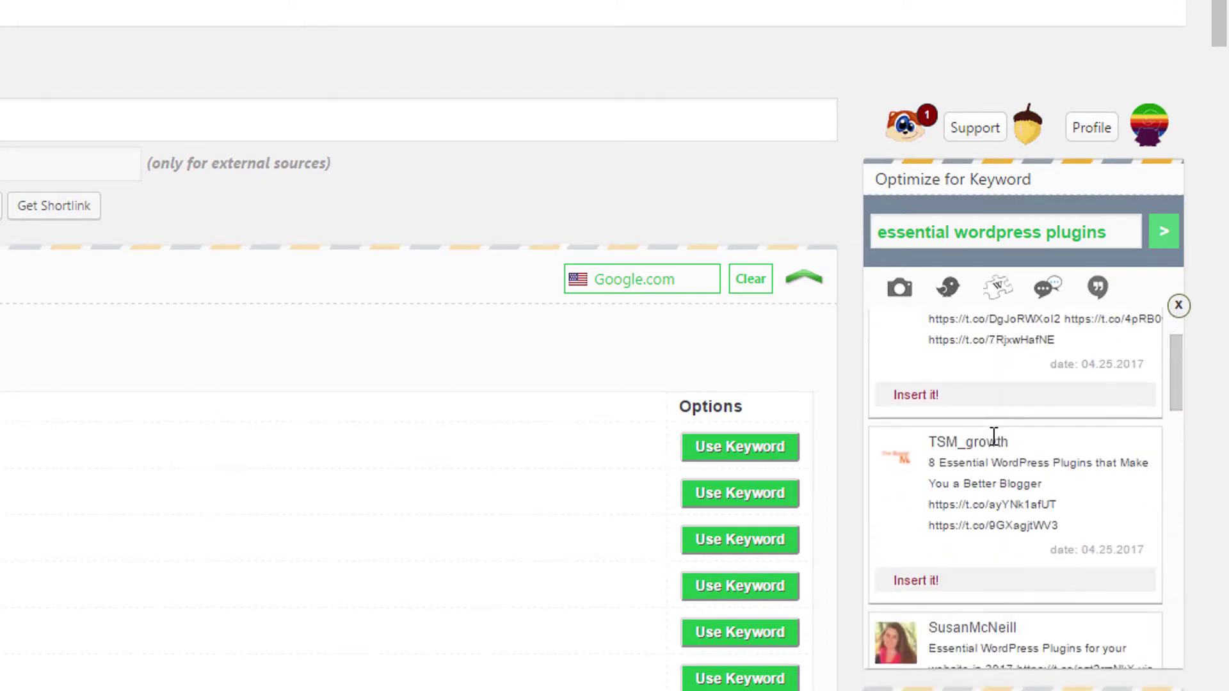
scroll(993, 439, down, 3)
scroll(993, 439, down, 2)
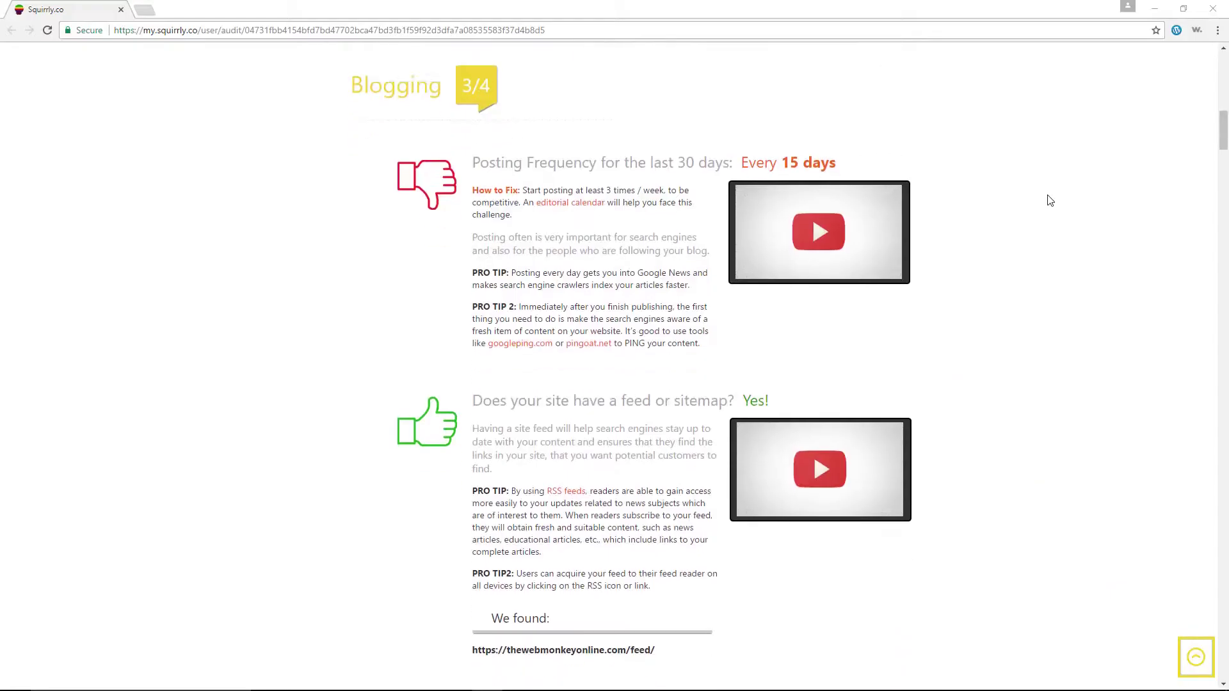
scroll(1050, 200, down, 1)
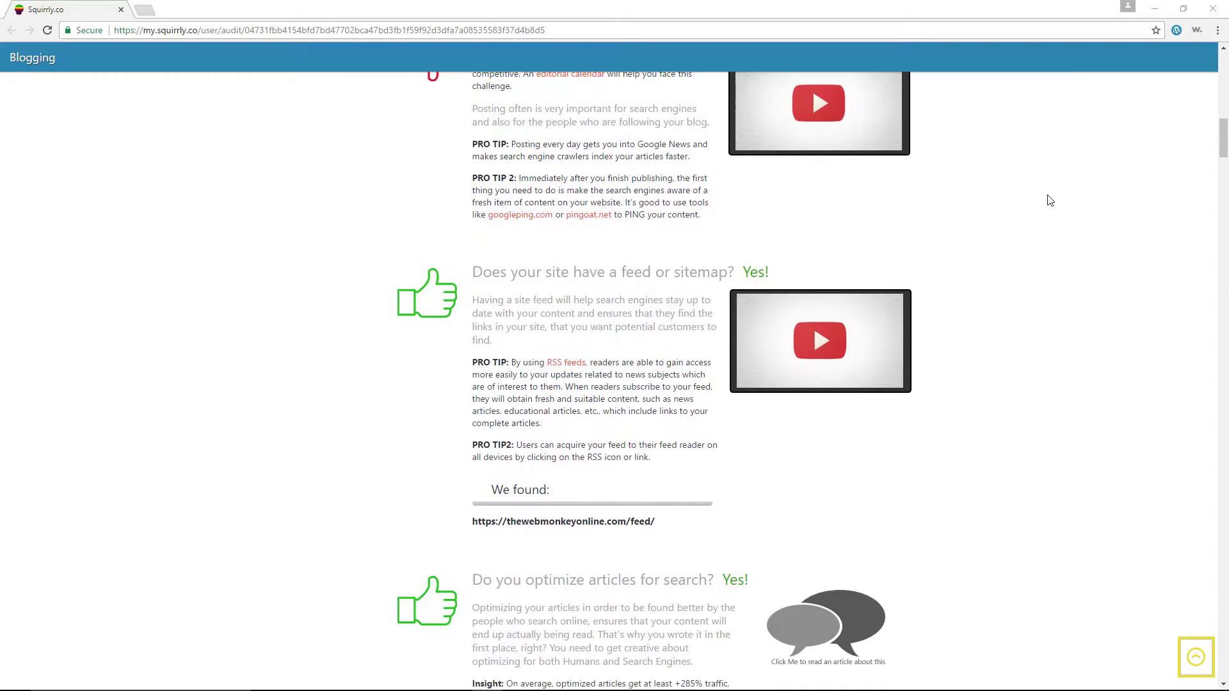
scroll(1050, 200, down, 2)
scroll(1050, 199, down, 2)
scroll(1050, 200, down, 2)
scroll(1050, 199, down, 1)
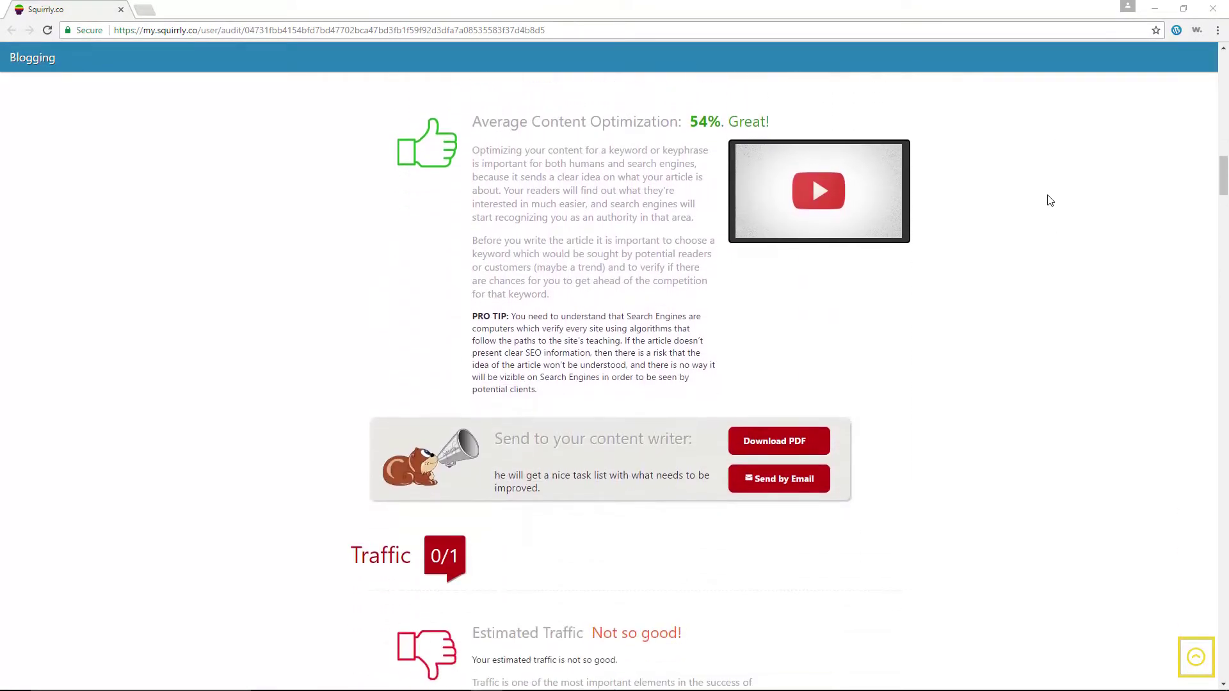
scroll(1049, 200, down, 2)
scroll(1050, 200, down, 2)
scroll(1049, 200, down, 1)
scroll(1050, 200, down, 1)
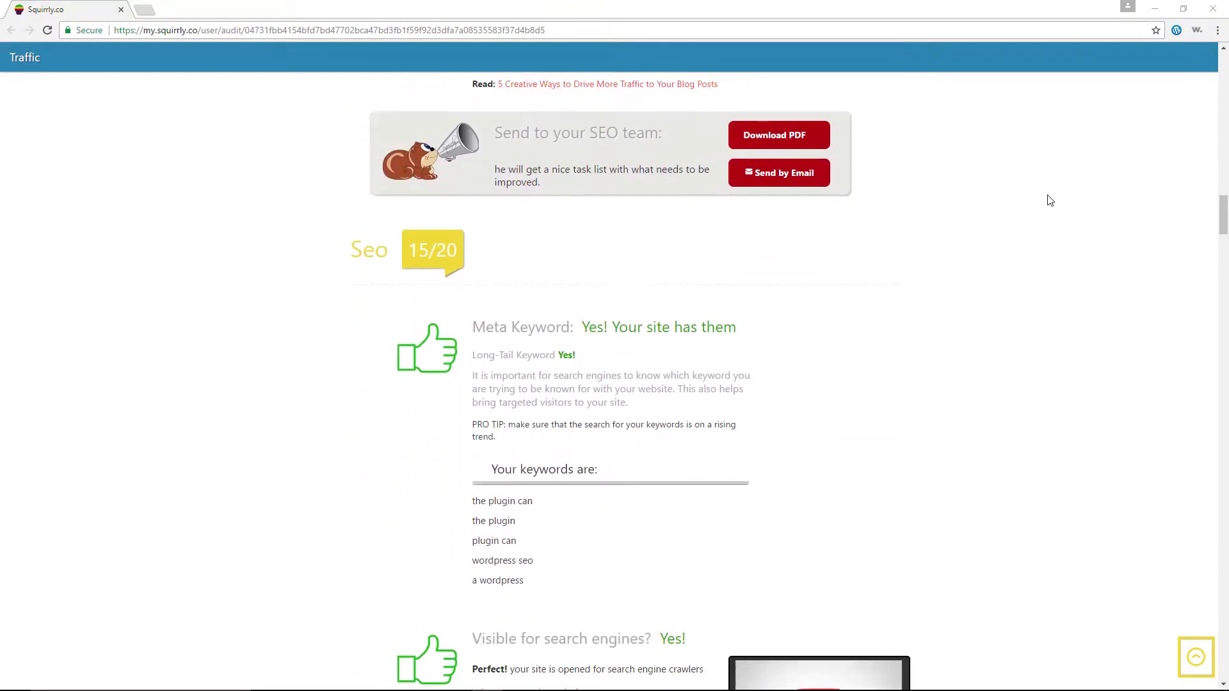
scroll(1050, 200, down, 2)
scroll(1049, 200, down, 1)
scroll(1050, 200, down, 1)
scroll(1049, 200, down, 1)
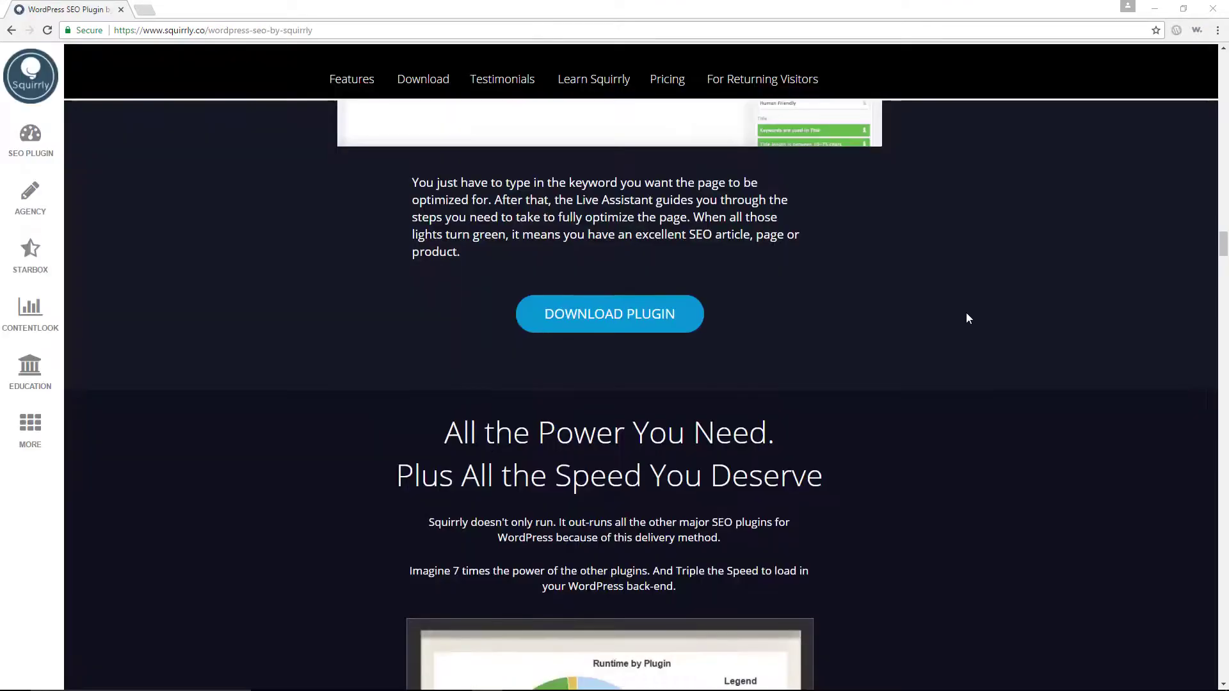
scroll(967, 318, down, 1)
scroll(967, 318, down, 1)
scroll(967, 318, down, 1)
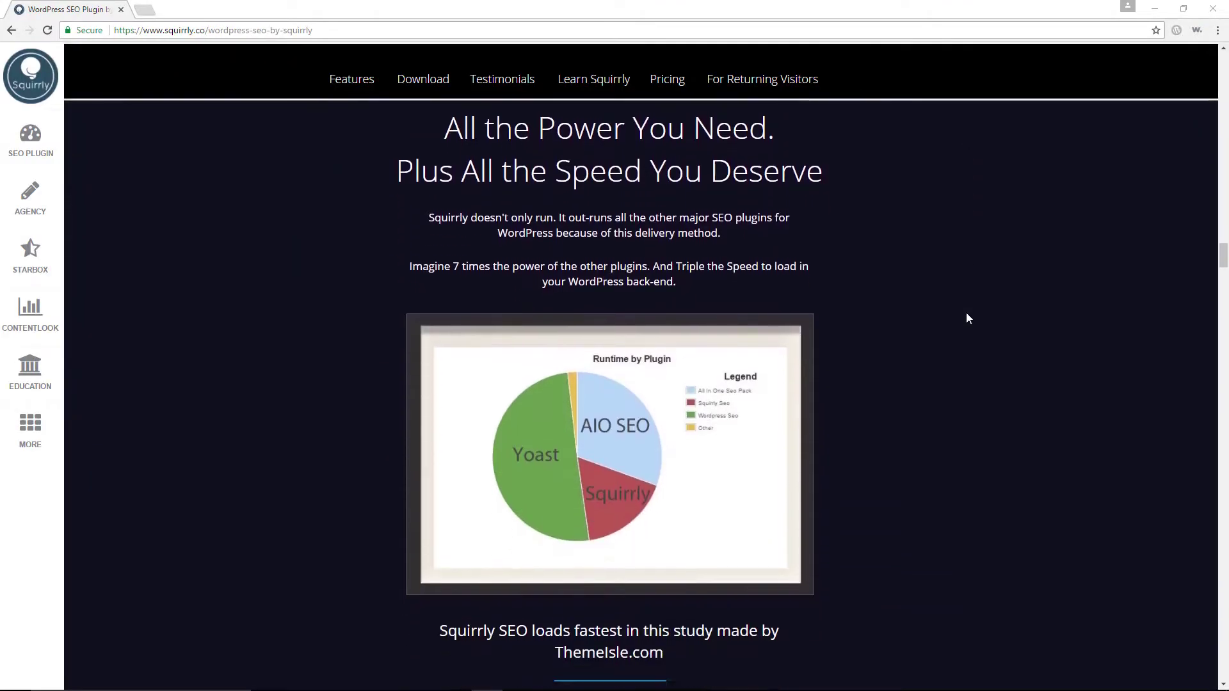
scroll(968, 318, down, 1)
scroll(967, 318, down, 1)
scroll(967, 318, down, 3)
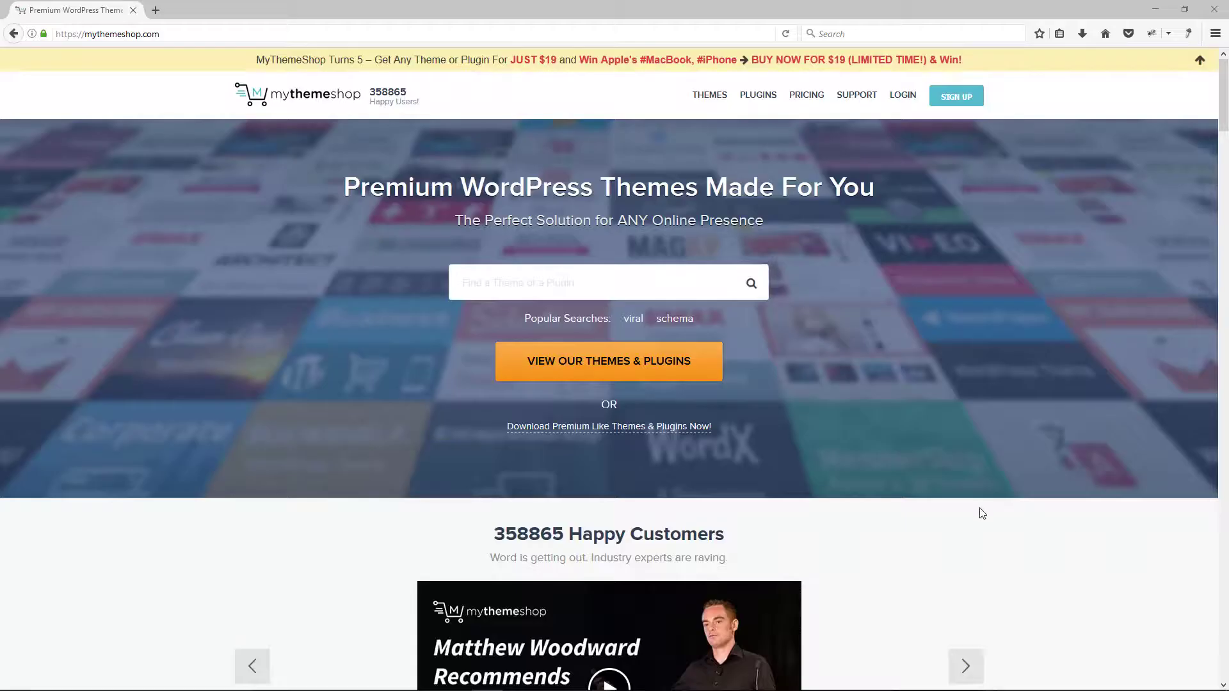
scroll(1037, 548, down, 3)
scroll(1042, 550, down, 3)
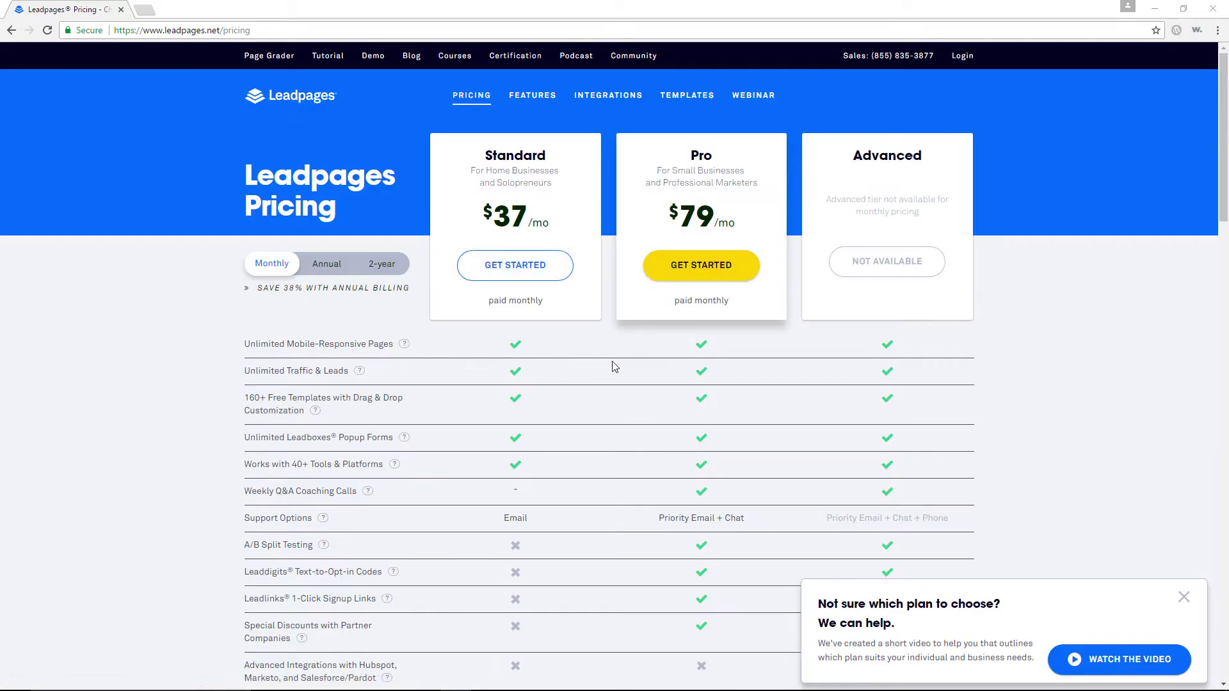
scroll(612, 361, down, 1)
scroll(612, 361, down, 1)
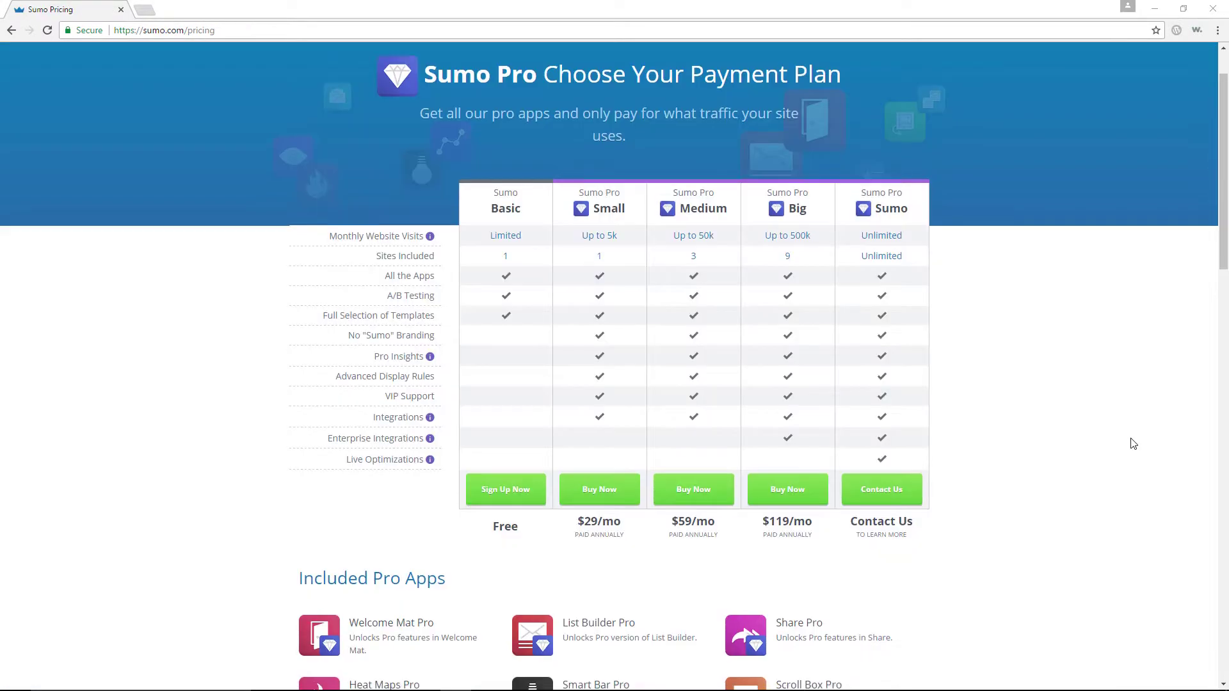
scroll(1132, 443, down, 1)
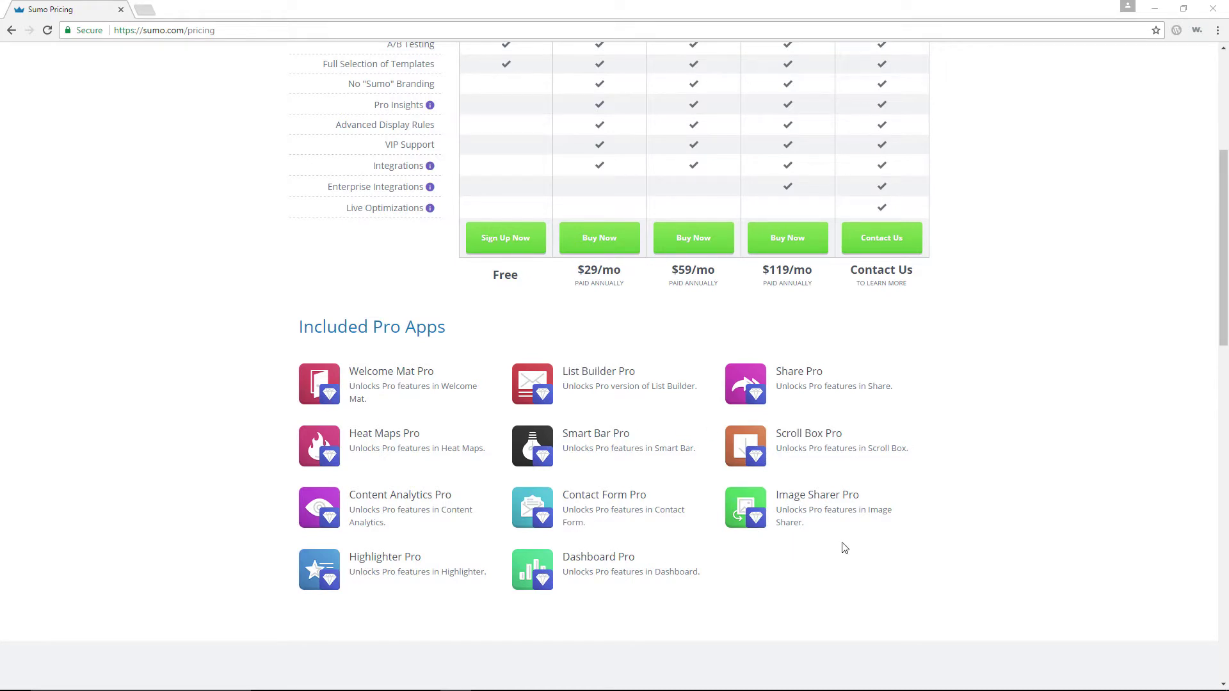
scroll(843, 548, down, 2)
scroll(843, 545, down, 3)
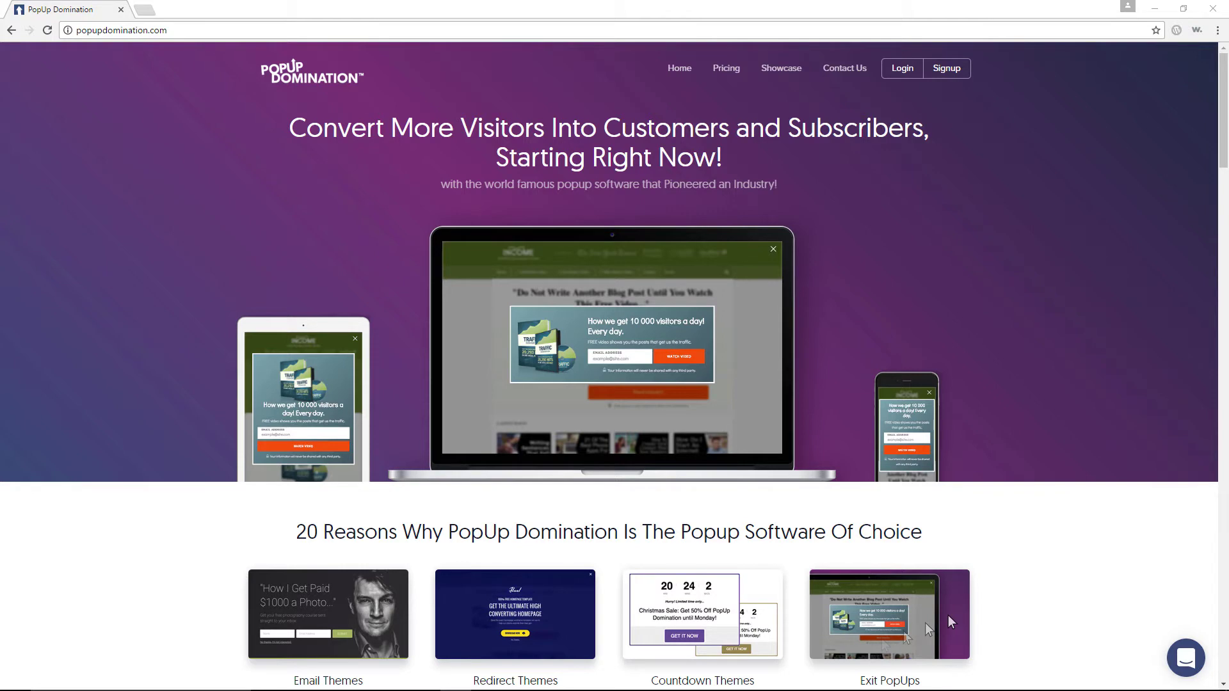
scroll(1048, 294, down, 4)
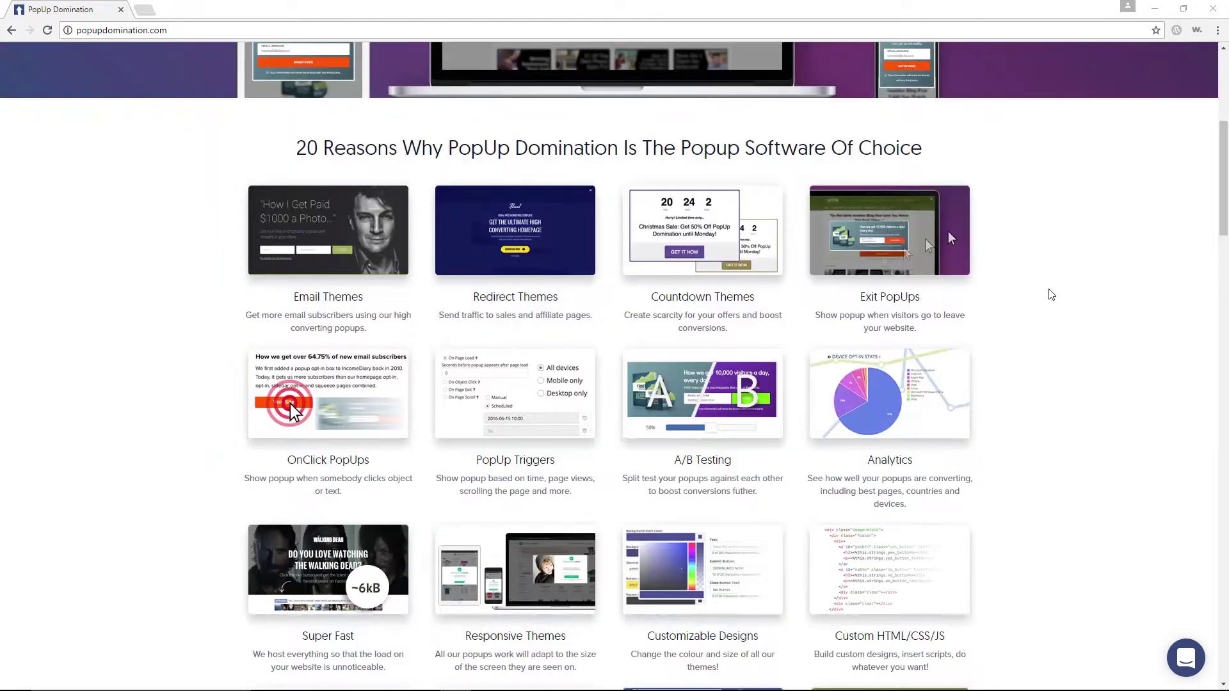
scroll(1050, 294, down, 1)
scroll(1050, 294, down, 1)
scroll(1049, 294, down, 1)
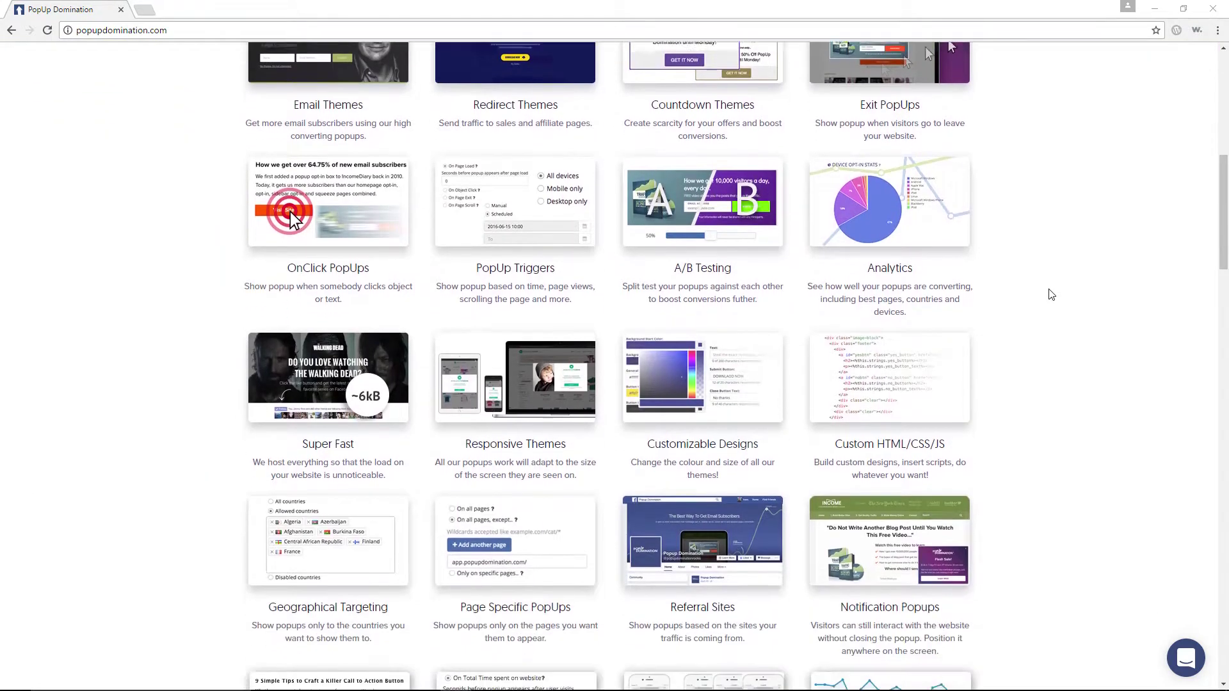
scroll(1050, 294, down, 1)
scroll(1050, 294, down, 1)
scroll(1049, 294, down, 1)
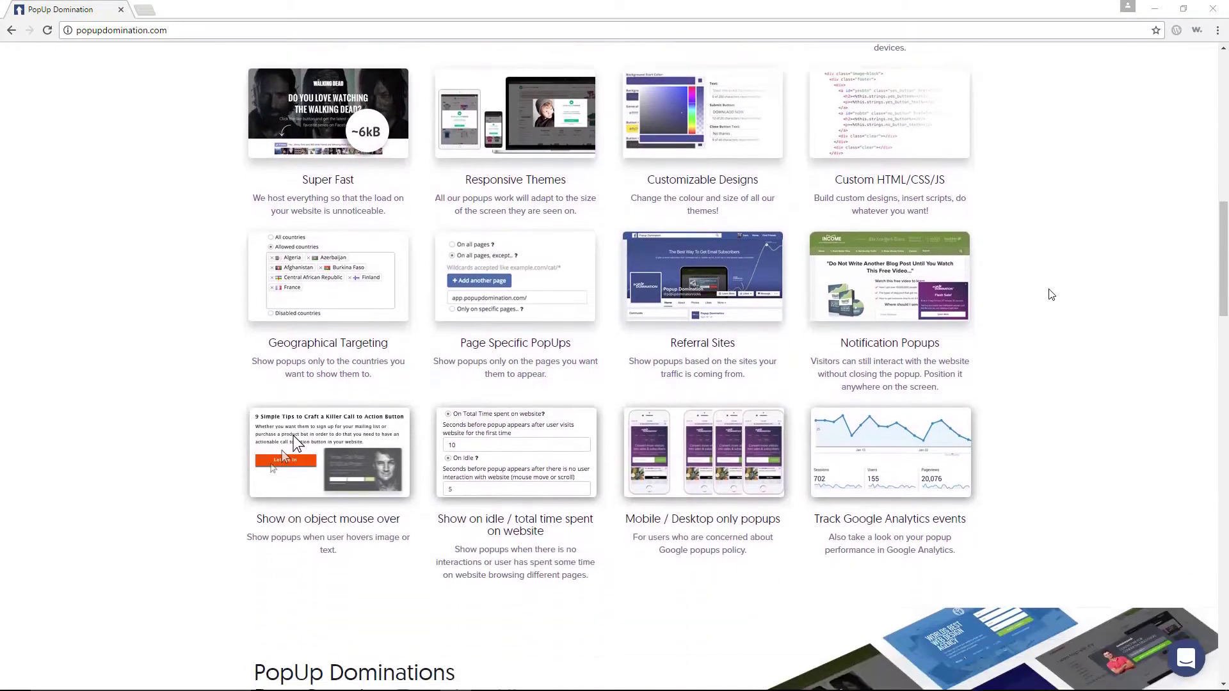
scroll(1050, 294, down, 1)
scroll(1049, 294, down, 1)
scroll(1050, 294, down, 1)
scroll(1050, 294, down, 1)
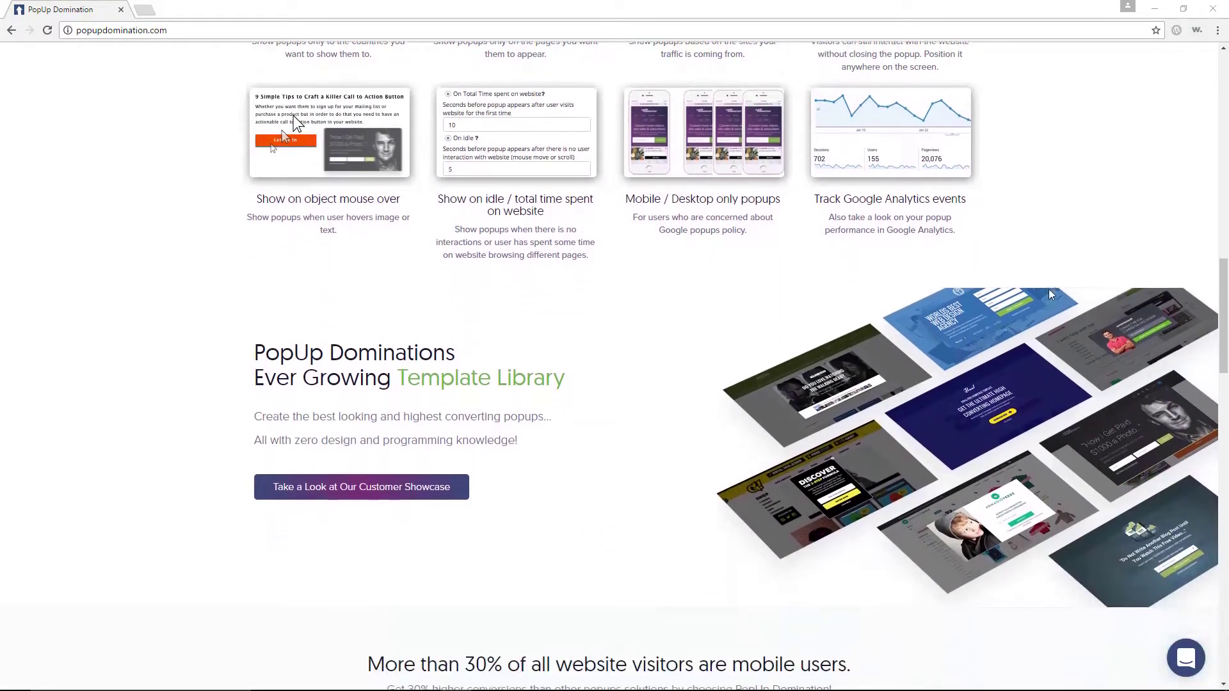
scroll(1050, 295, down, 1)
scroll(1050, 294, down, 1)
scroll(1049, 294, down, 1)
scroll(1050, 294, down, 1)
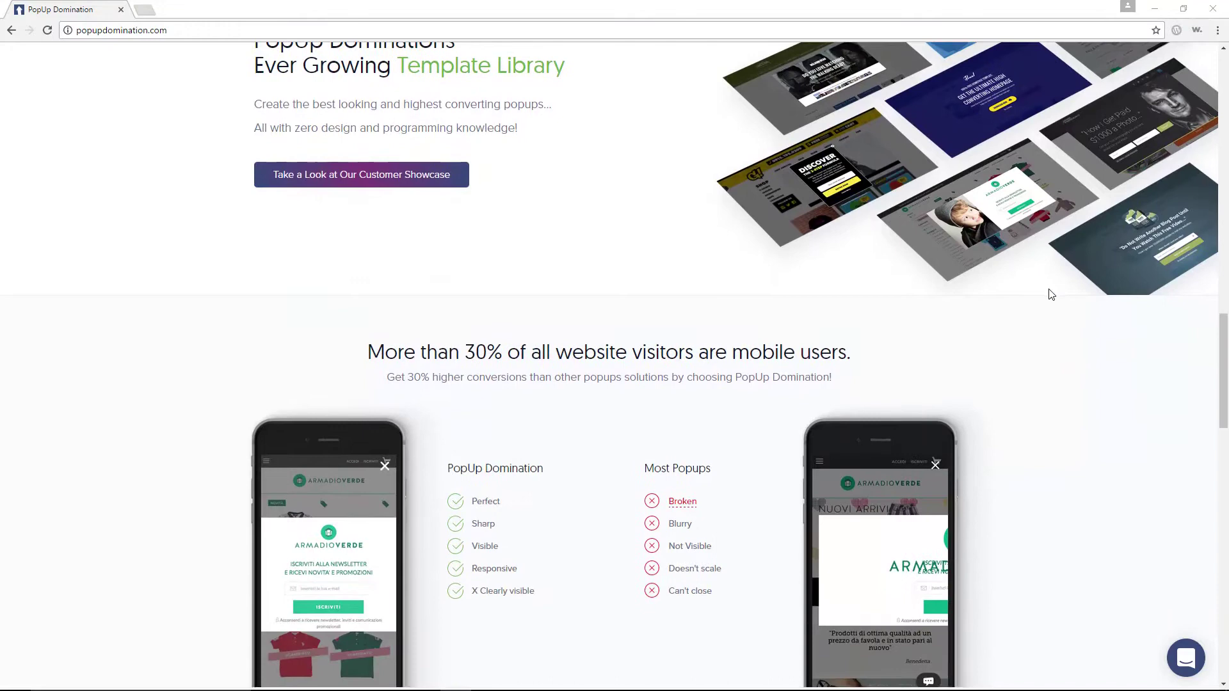
scroll(1049, 293, down, 1)
scroll(1049, 294, down, 1)
scroll(1050, 294, down, 1)
scroll(1050, 294, down, 1)
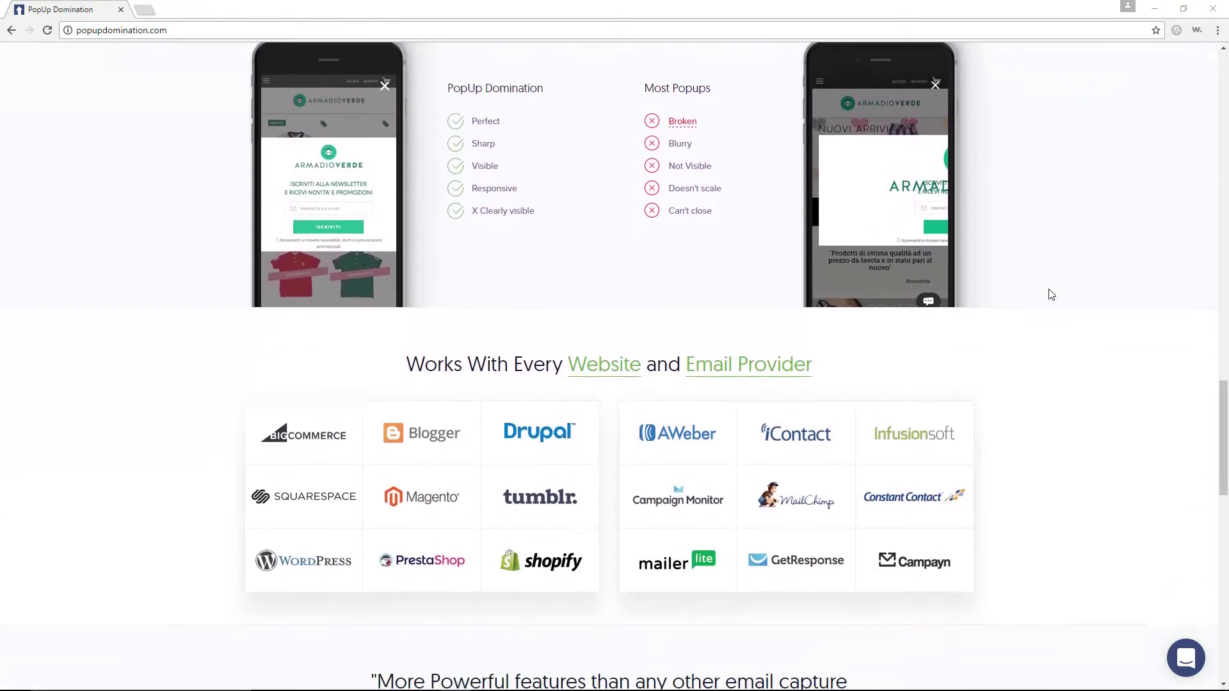
scroll(1050, 294, down, 1)
scroll(1050, 294, down, 1)
scroll(1050, 294, down, 1)
scroll(1049, 295, down, 1)
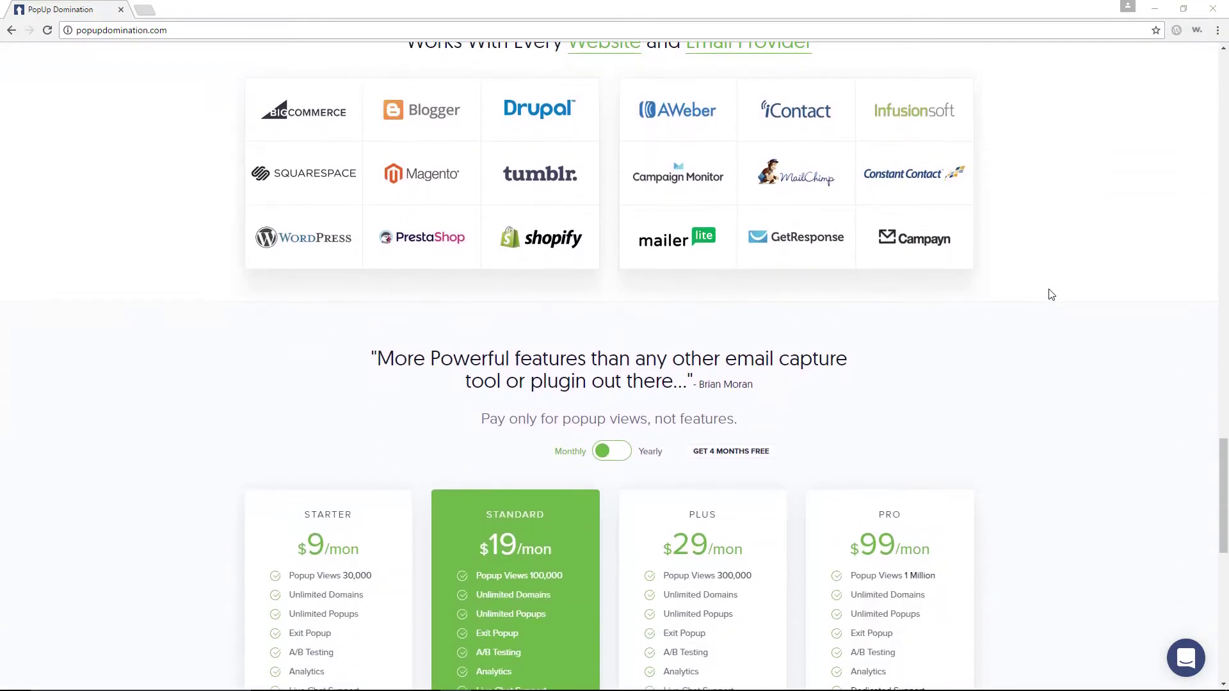
scroll(1050, 294, down, 1)
scroll(1050, 294, down, 1)
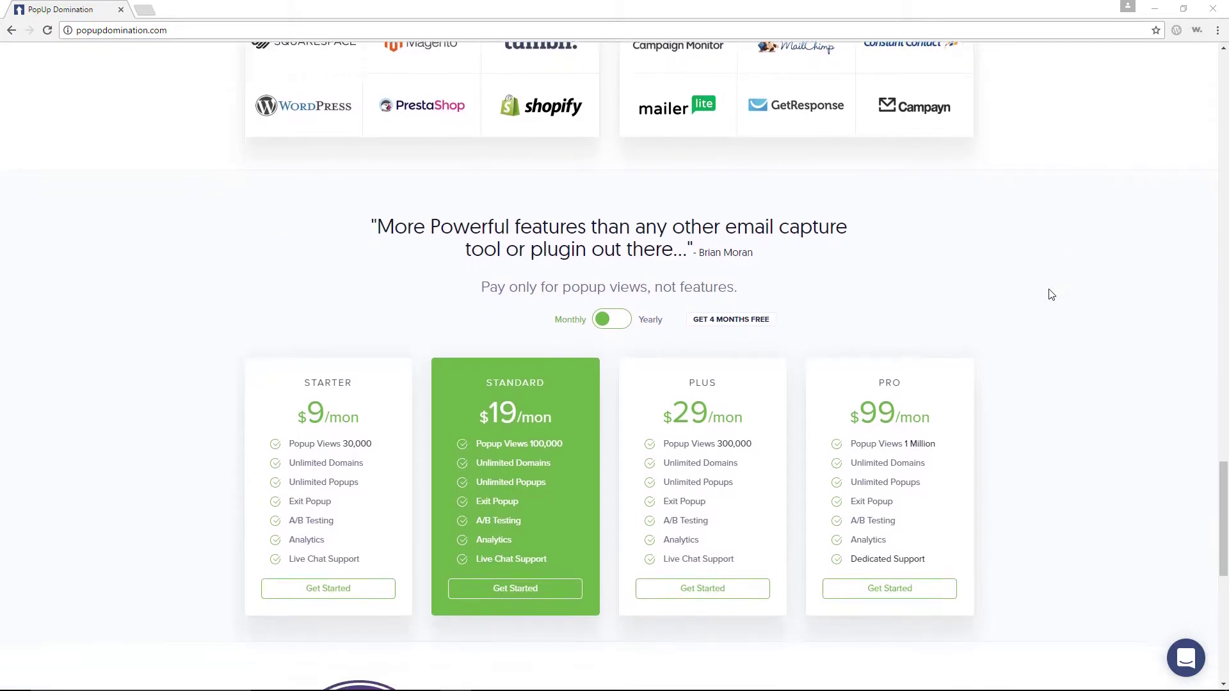
scroll(1049, 295, down, 1)
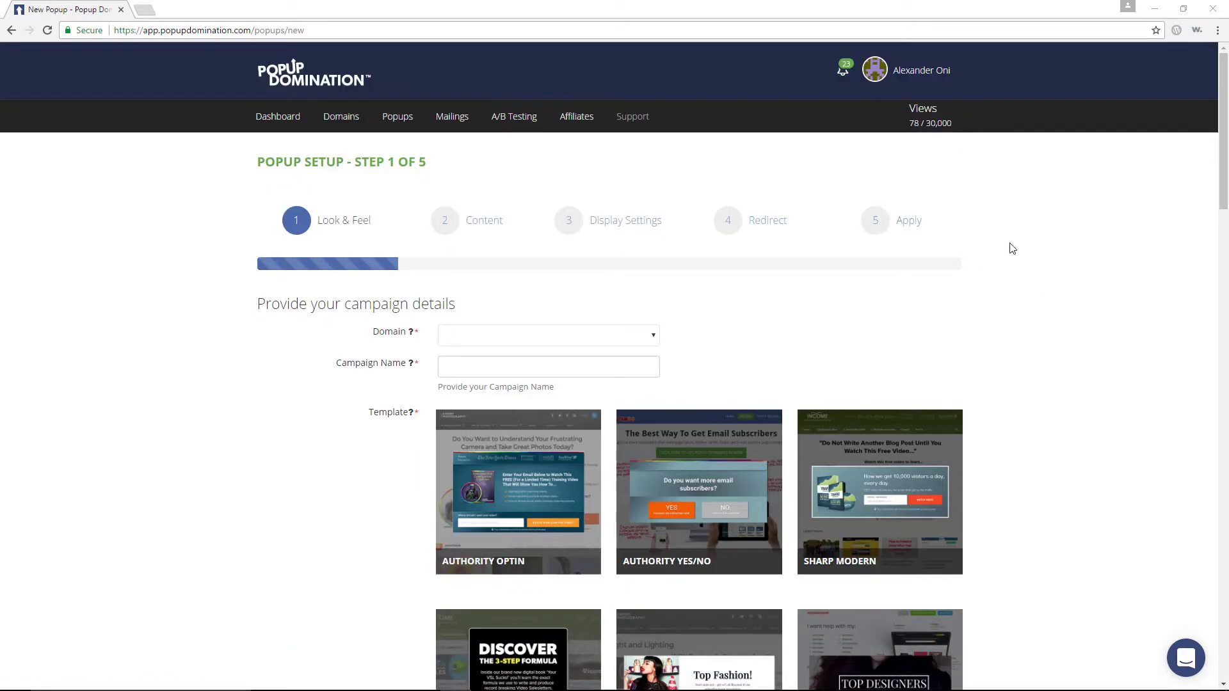
scroll(1011, 249, down, 1)
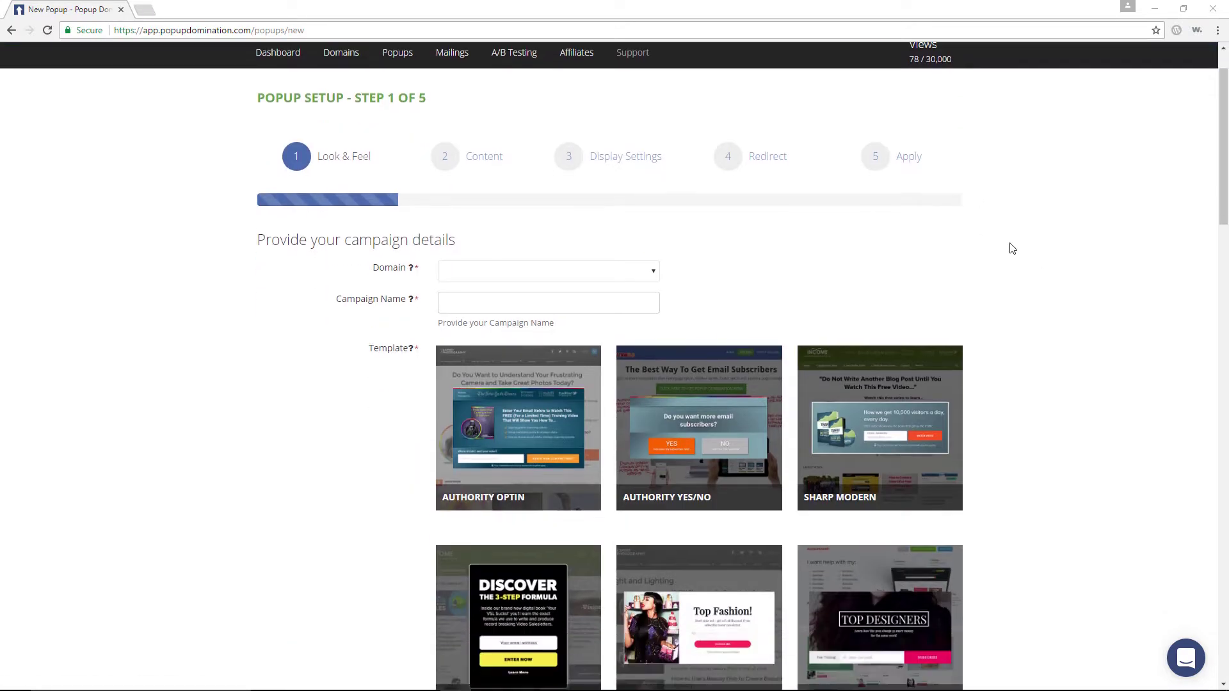
scroll(1010, 249, down, 1)
scroll(1010, 249, down, 1)
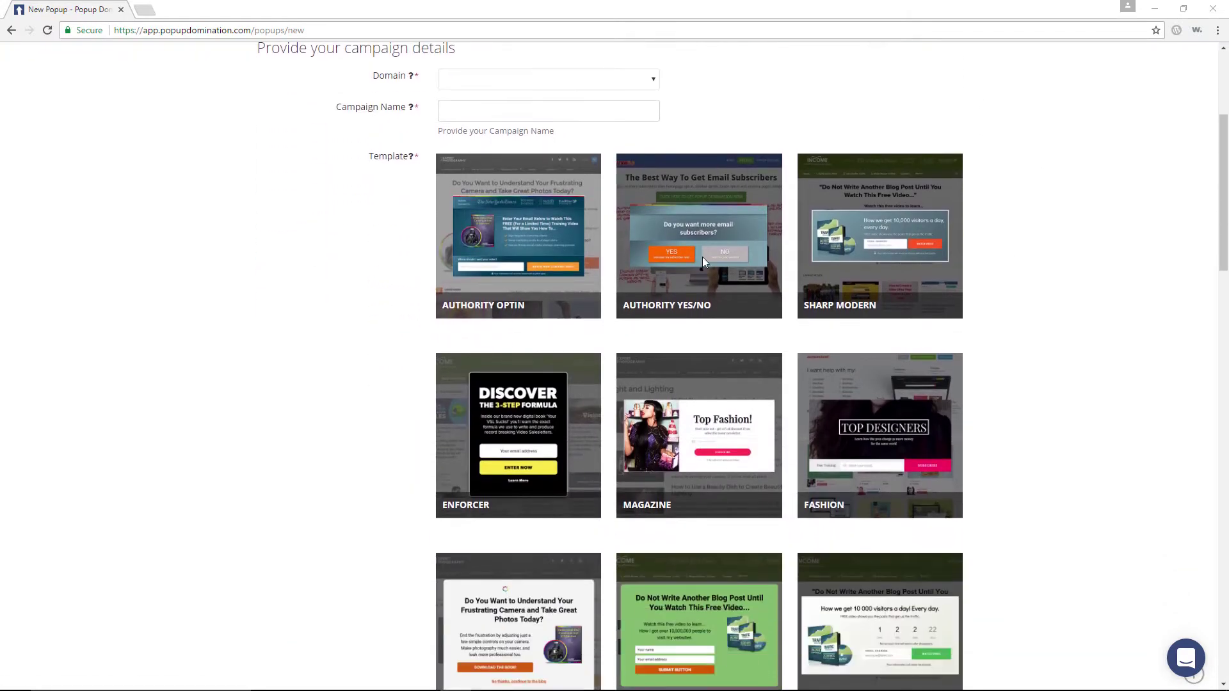
- Select the Authority Optin template card from PopUp Domination's template grid
click(519, 288)
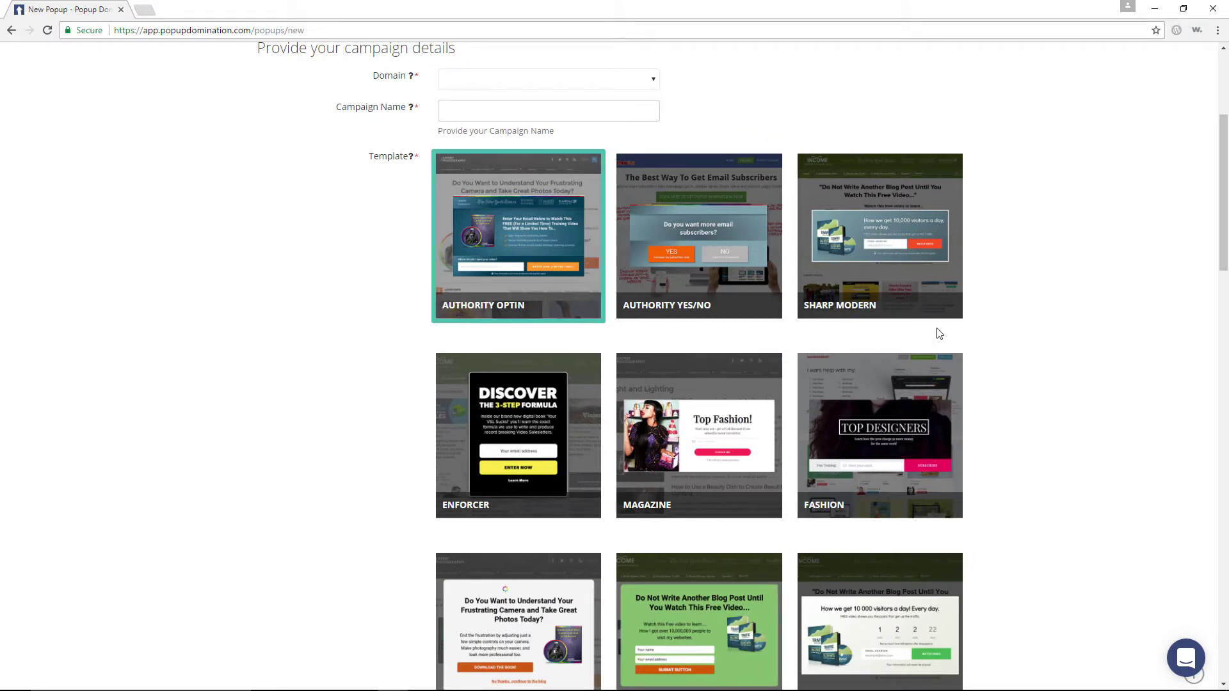
scroll(937, 328, down, 2)
scroll(938, 331, down, 1)
scroll(938, 332, down, 2)
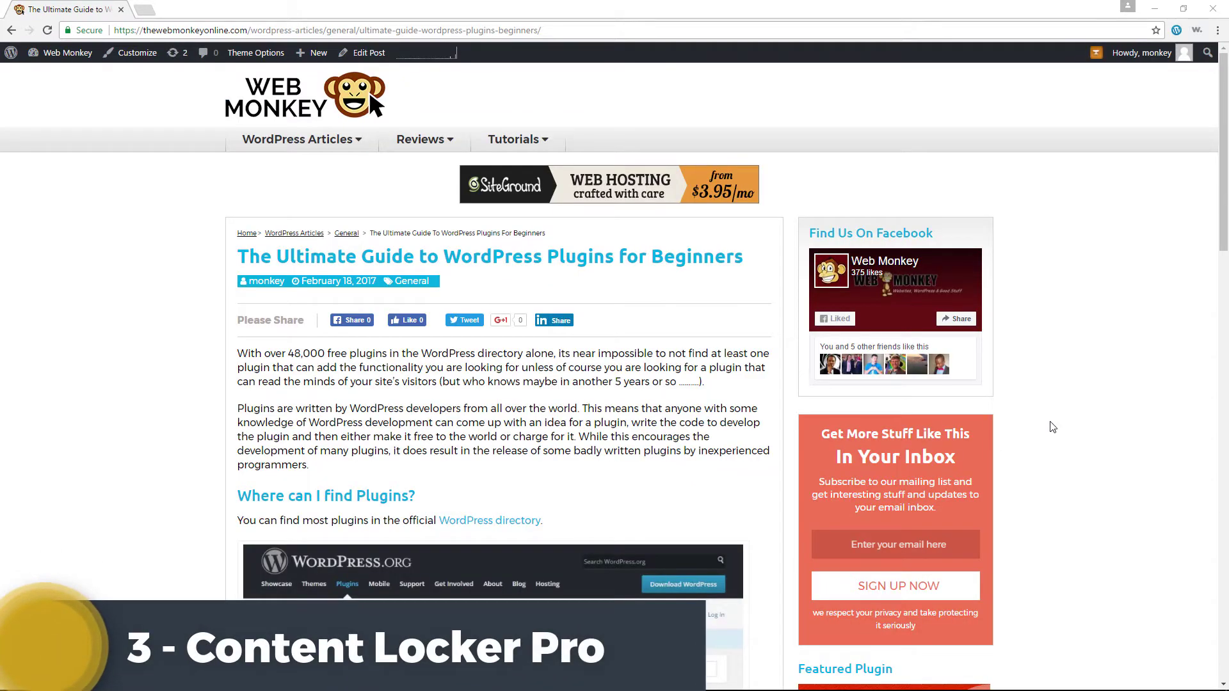
scroll(1052, 427, down, 1)
scroll(1052, 426, down, 2)
scroll(1052, 427, down, 1)
scroll(1051, 427, down, 2)
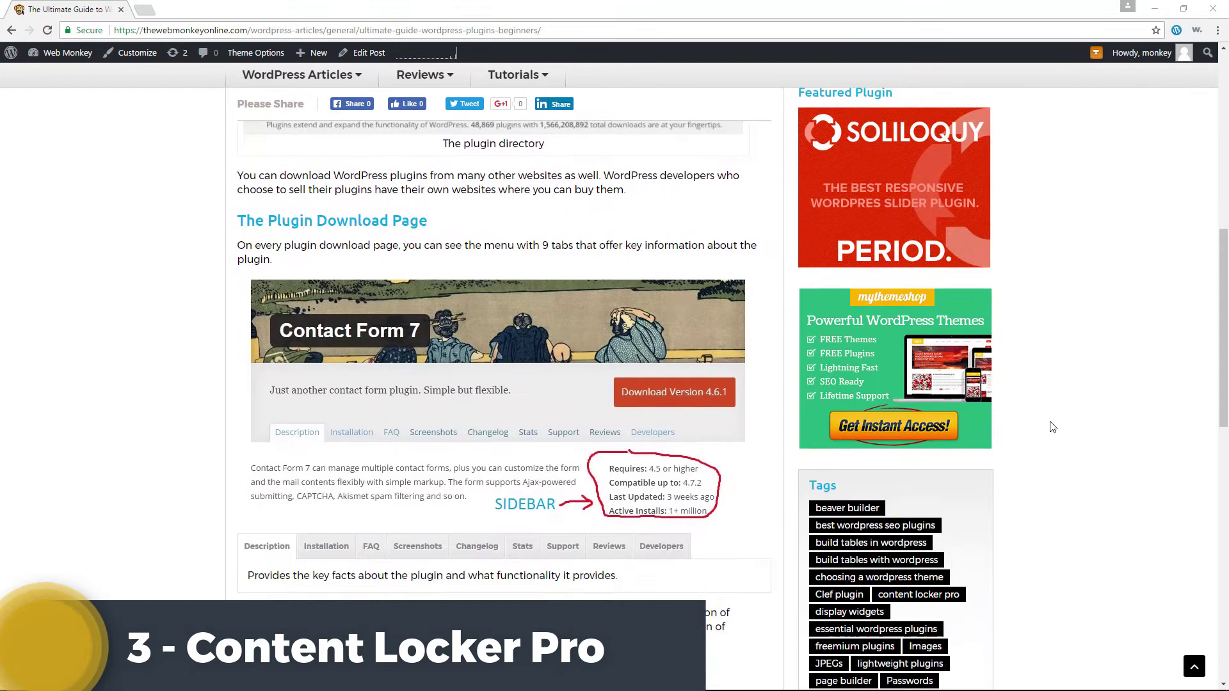
scroll(1052, 426, down, 2)
scroll(1052, 427, down, 1)
scroll(1052, 426, down, 1)
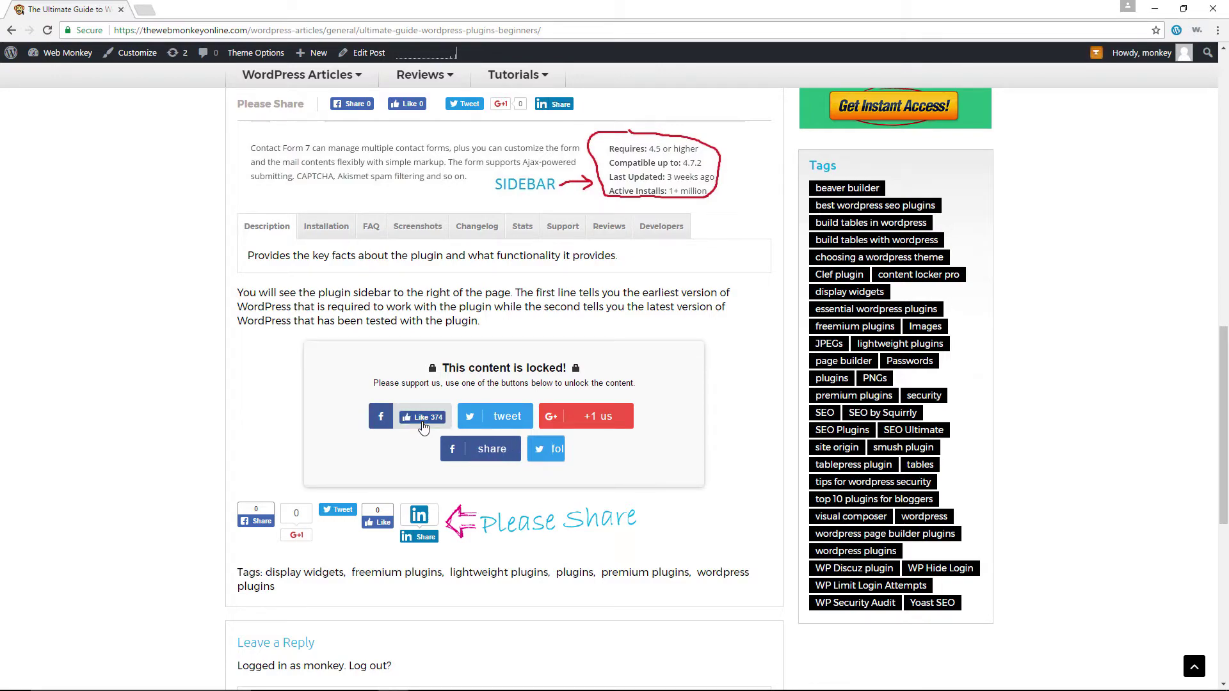
scroll(448, 353, down, 3)
scroll(447, 354, down, 2)
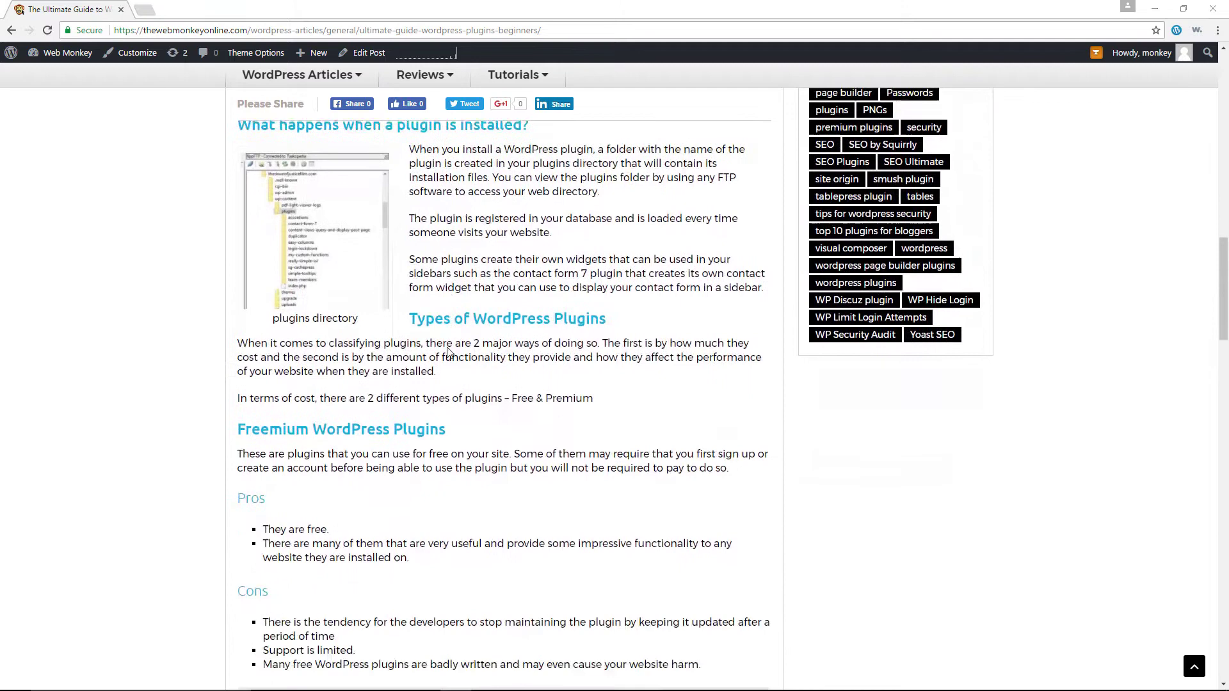
scroll(448, 353, down, 1)
scroll(449, 354, down, 1)
scroll(447, 352, down, 1)
scroll(446, 352, down, 1)
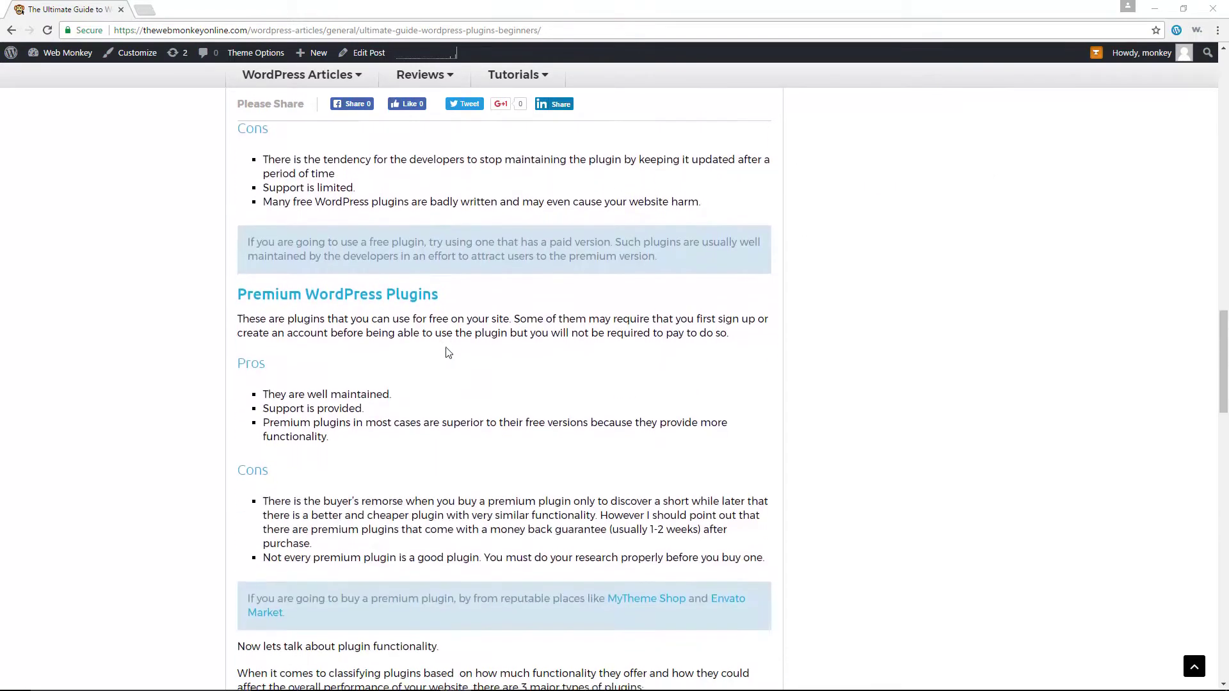
scroll(445, 353, down, 1)
scroll(445, 353, down, 1)
scroll(446, 353, down, 1)
scroll(446, 353, down, 1)
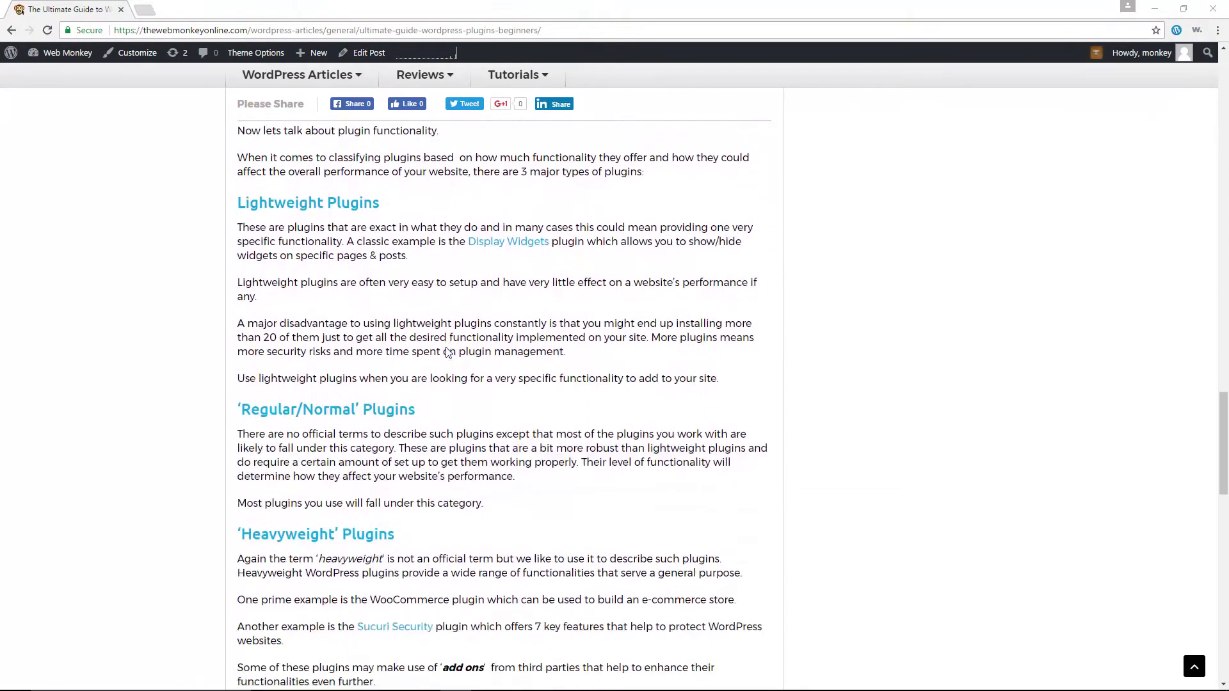
scroll(448, 354, down, 1)
scroll(448, 351, down, 1)
scroll(444, 355, down, 1)
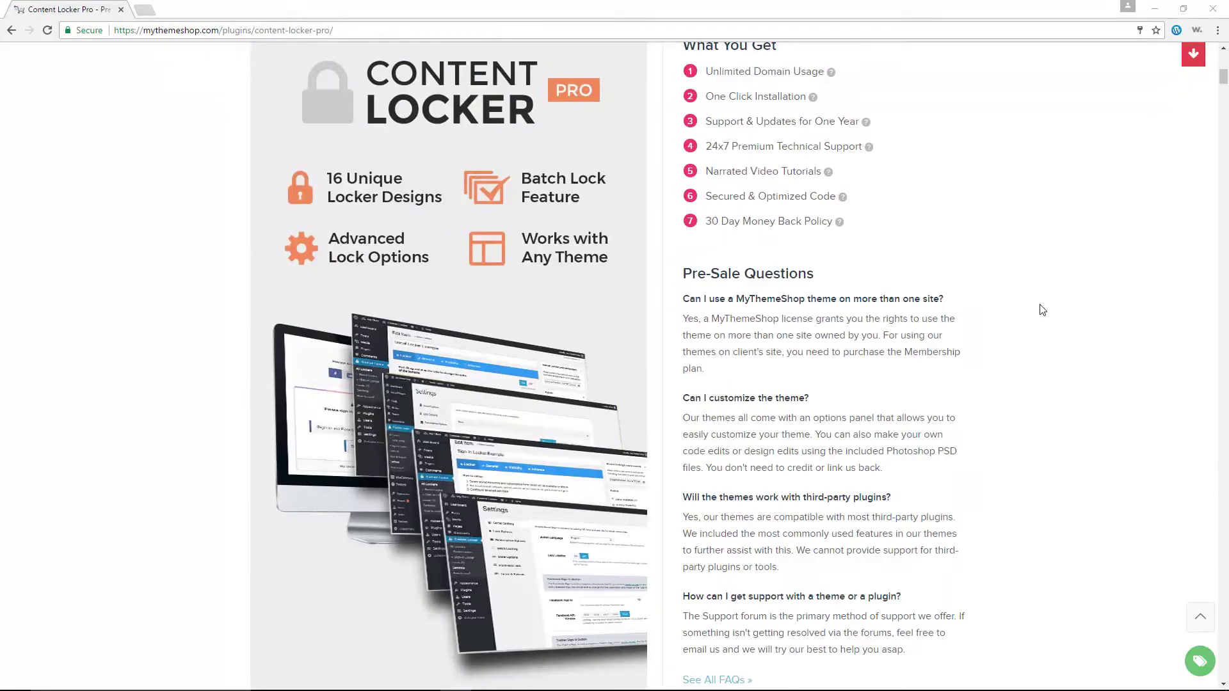
scroll(1041, 309, down, 2)
scroll(1042, 309, down, 2)
scroll(1042, 310, down, 1)
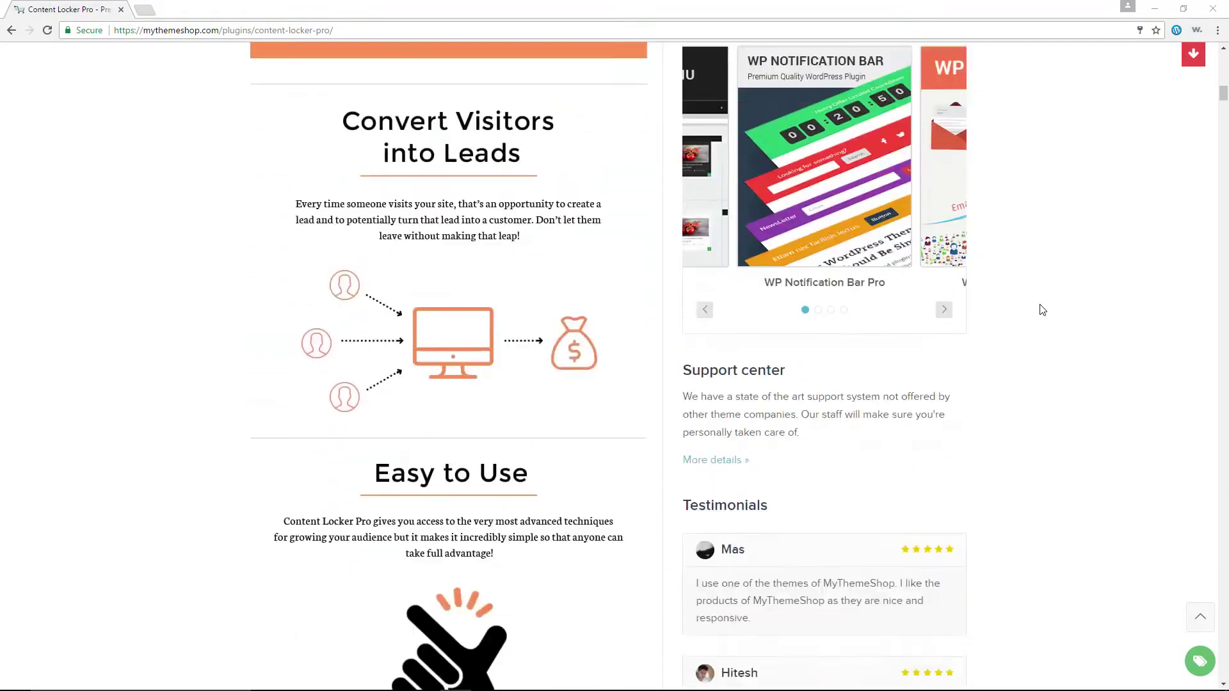
scroll(1042, 310, down, 1)
scroll(1042, 309, down, 2)
scroll(1042, 309, down, 2)
scroll(1042, 309, down, 1)
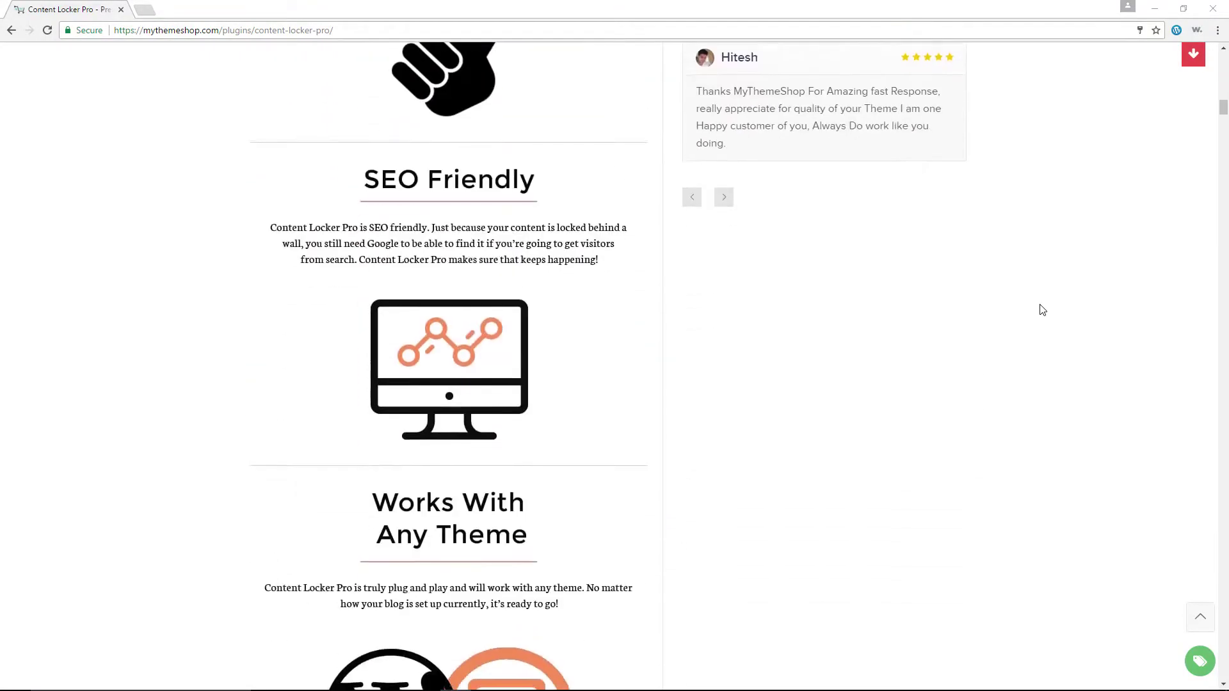
scroll(1042, 309, down, 2)
scroll(1041, 310, down, 1)
scroll(1042, 309, down, 2)
scroll(1043, 309, down, 1)
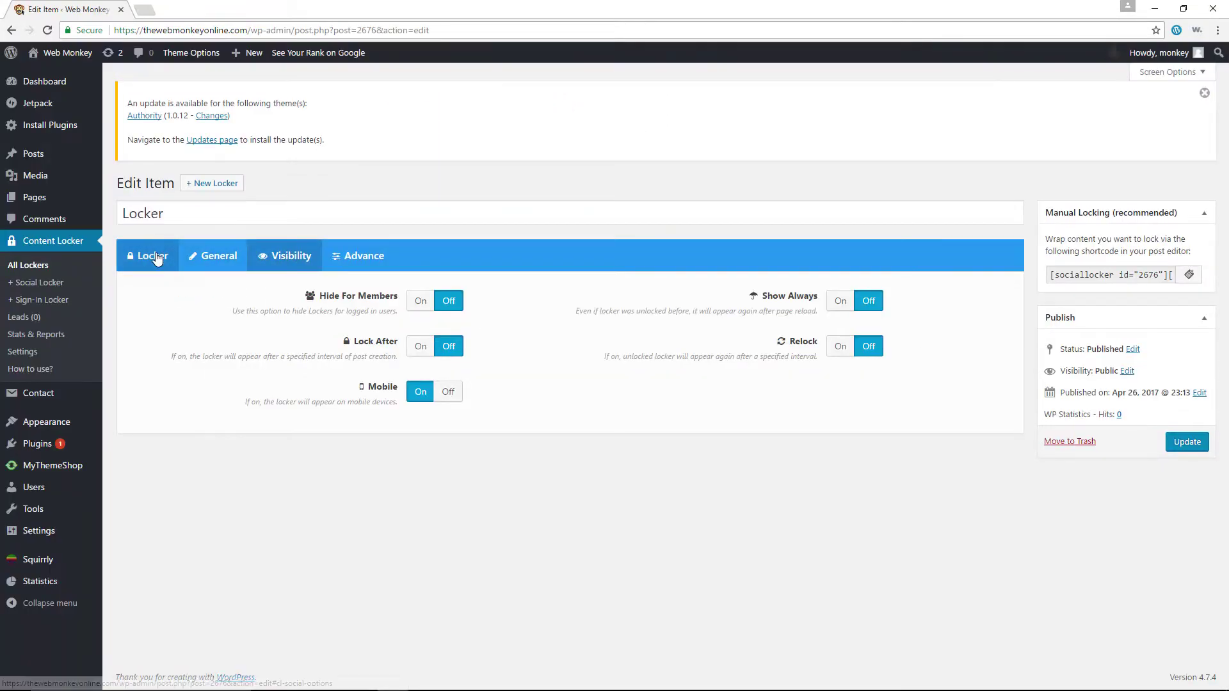
- Review the locker's Tweet, Google+ and Share button settings in the Locker tab
click(157, 259)
click(186, 392)
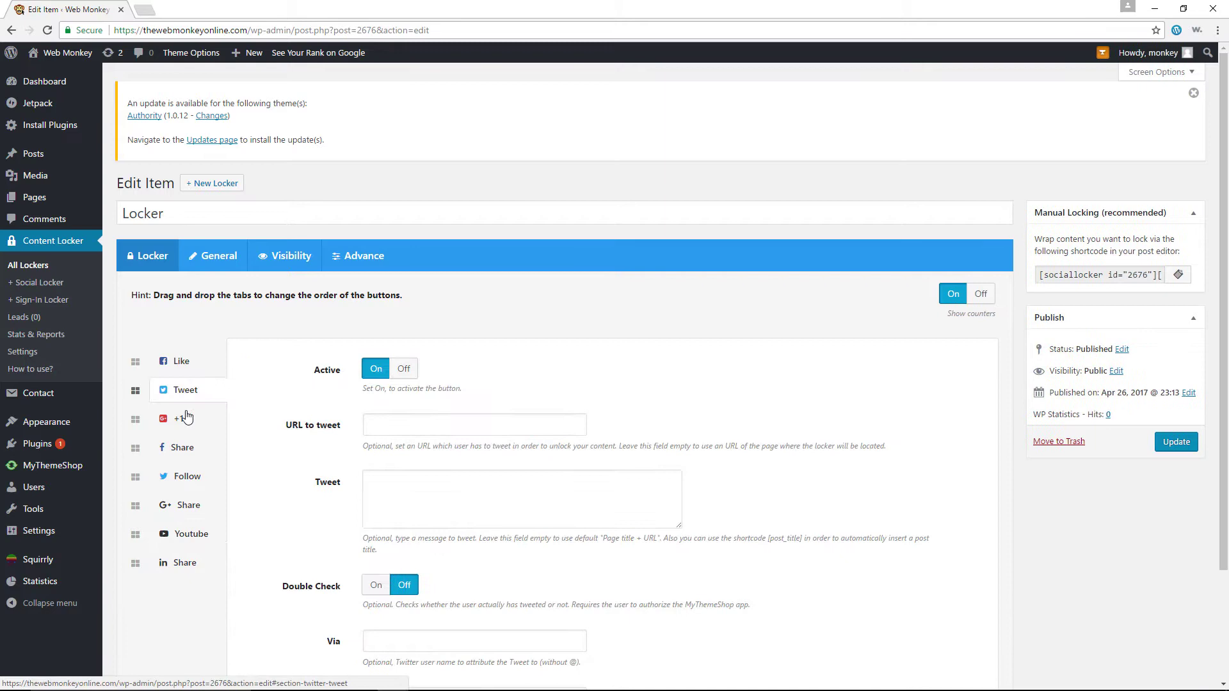
click(183, 426)
click(184, 451)
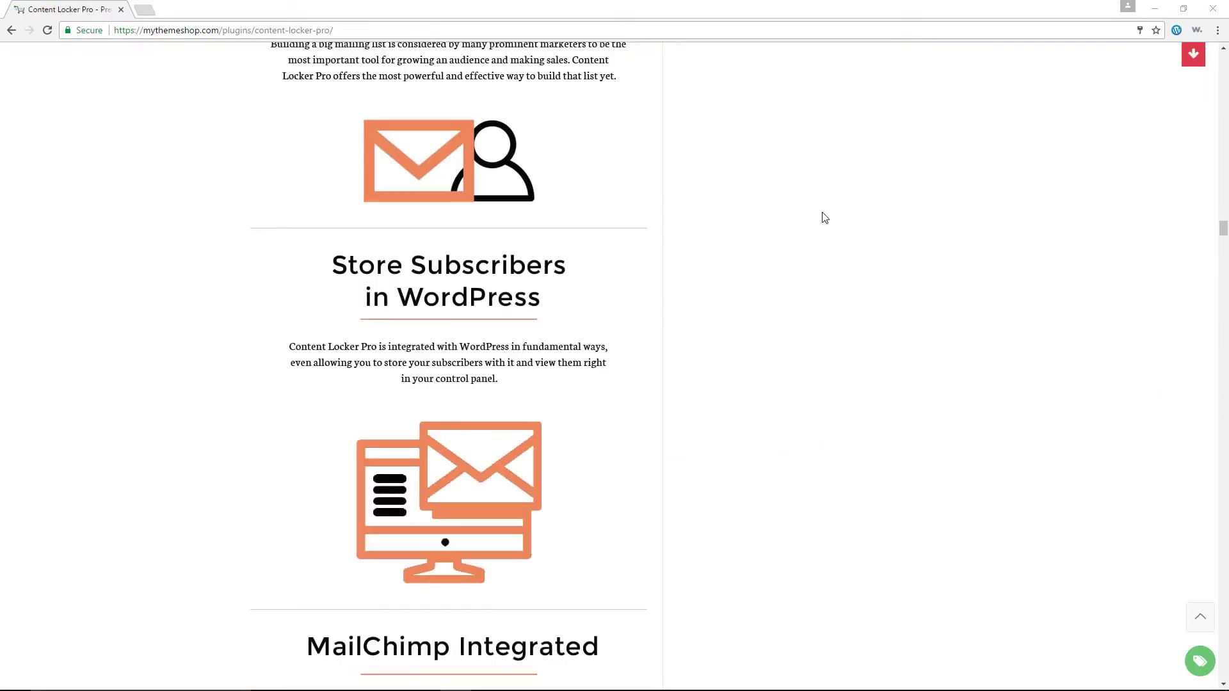
scroll(823, 217, down, 1)
scroll(823, 217, down, 2)
scroll(822, 219, down, 1)
scroll(823, 218, down, 1)
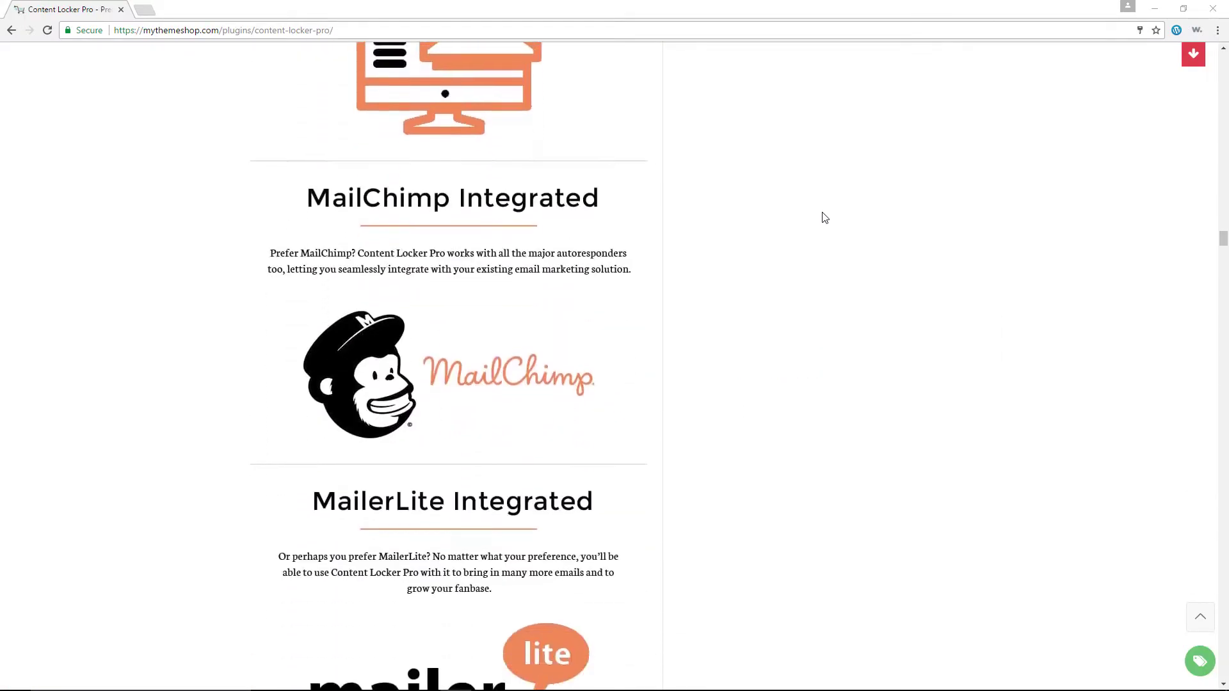
scroll(823, 217, down, 2)
scroll(823, 217, down, 2)
scroll(824, 219, down, 1)
scroll(823, 218, down, 3)
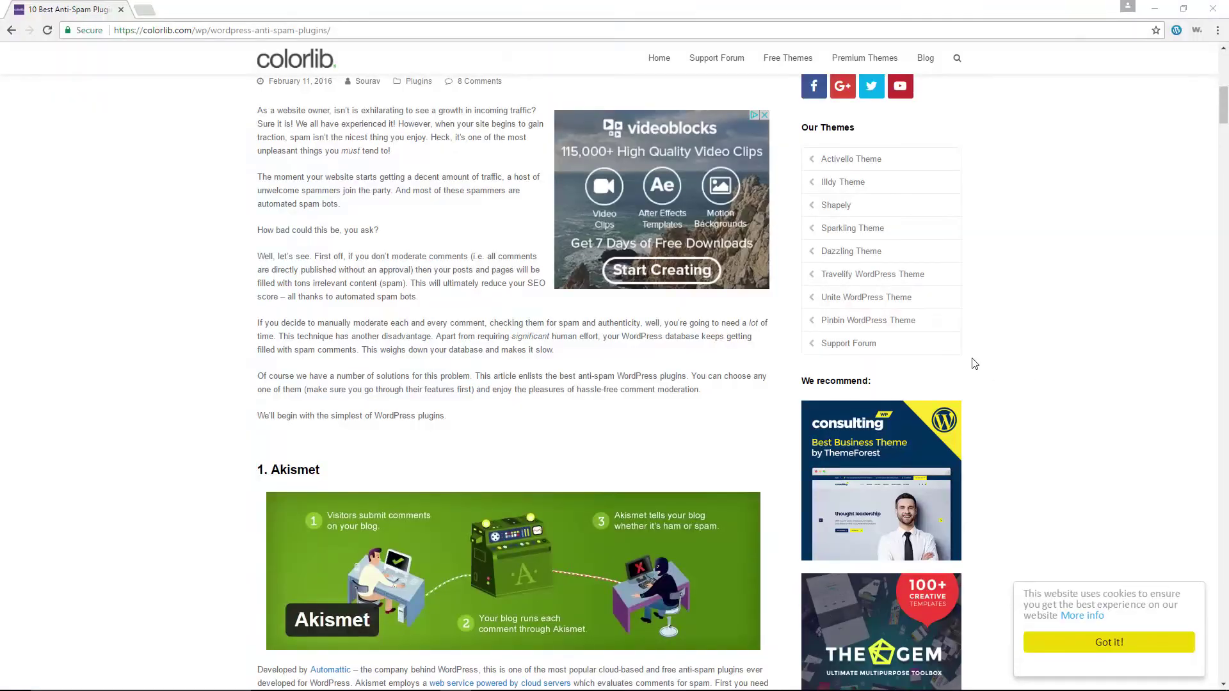
scroll(970, 360, down, 2)
scroll(990, 351, down, 2)
scroll(992, 355, down, 2)
scroll(992, 356, down, 2)
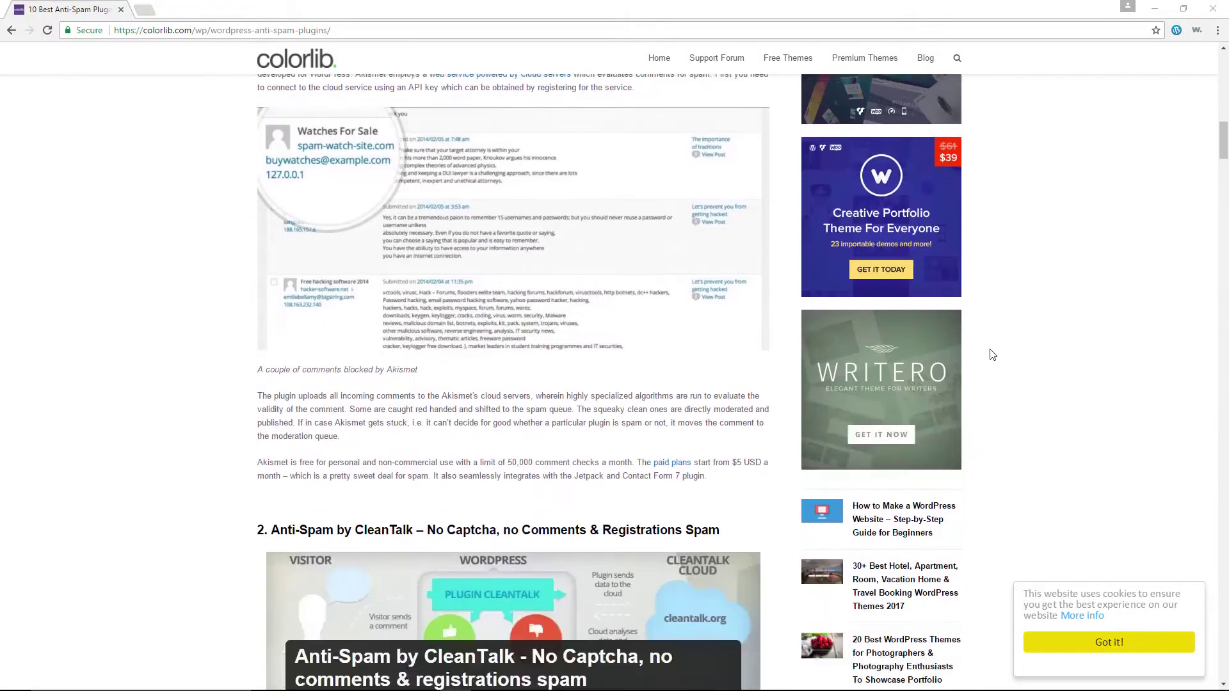
scroll(992, 356, down, 2)
scroll(992, 355, down, 2)
scroll(992, 355, down, 2)
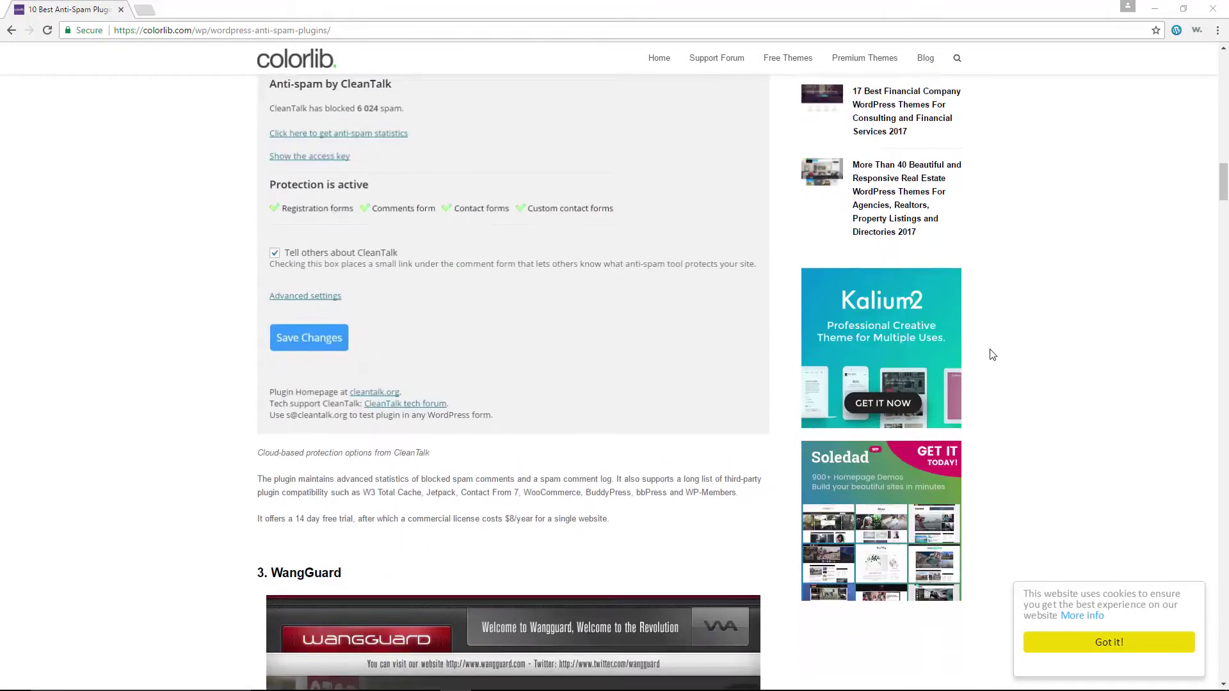
scroll(992, 355, down, 2)
scroll(992, 355, down, 2)
scroll(992, 356, down, 2)
scroll(992, 356, down, 2)
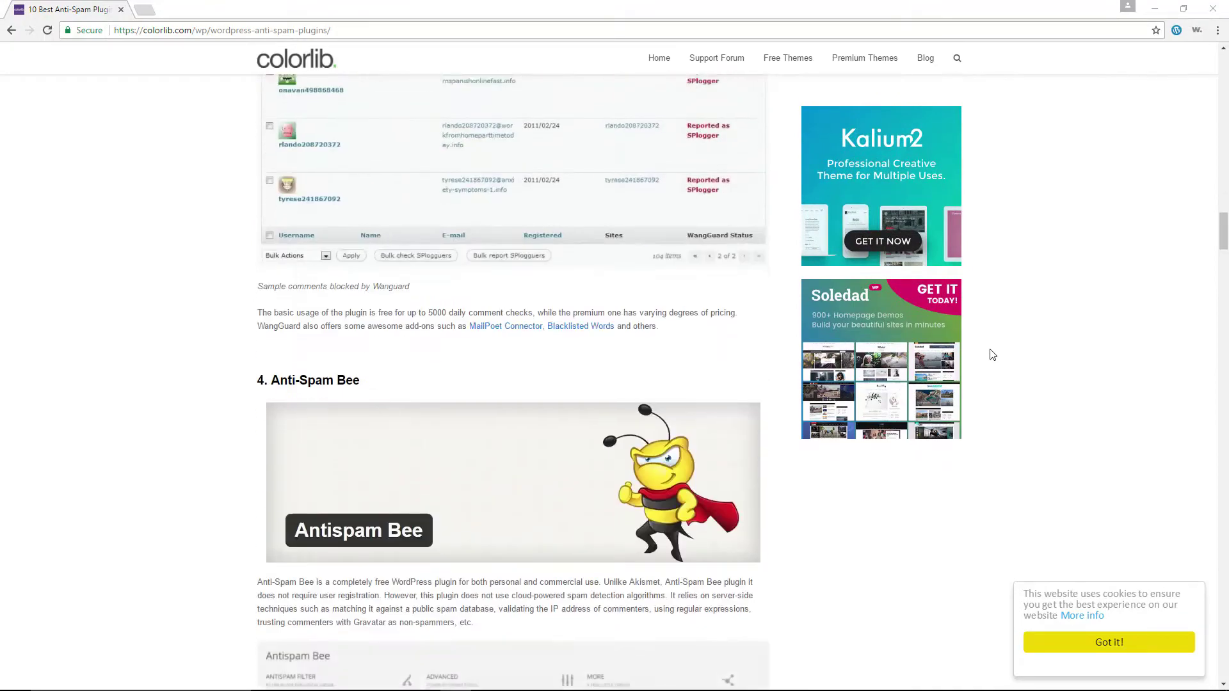
scroll(992, 356, down, 3)
scroll(993, 355, down, 2)
scroll(992, 355, down, 2)
scroll(992, 355, down, 3)
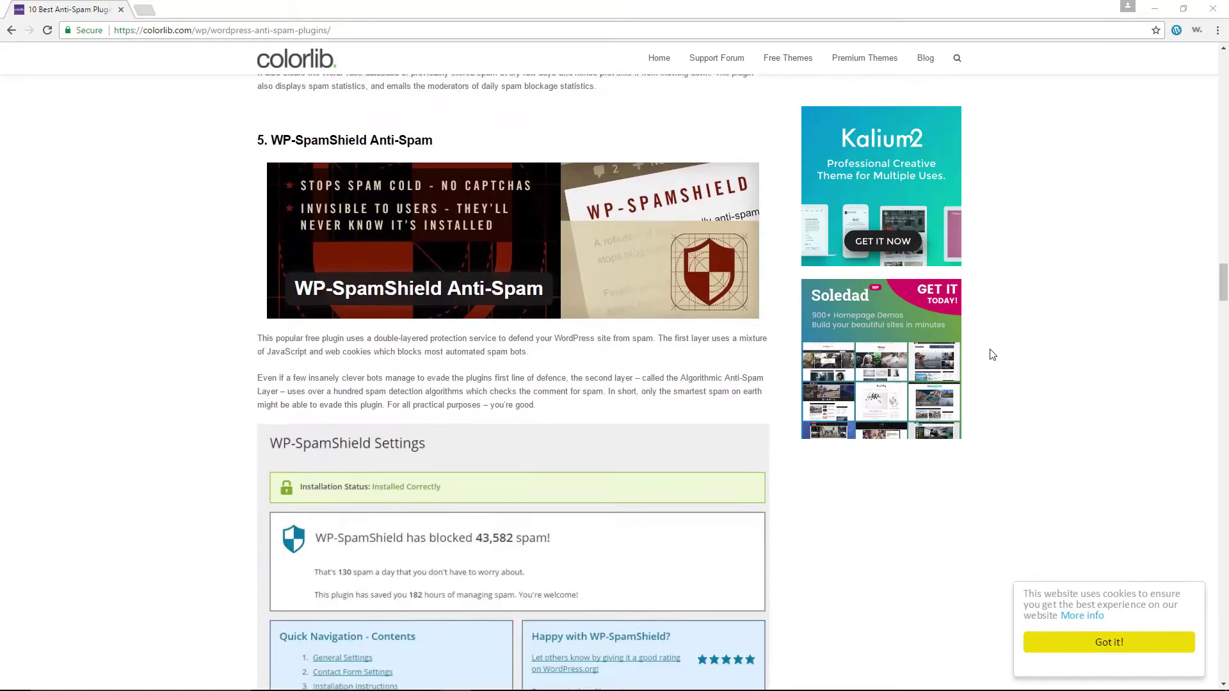
scroll(992, 356, down, 1)
scroll(992, 356, down, 3)
scroll(992, 355, down, 2)
scroll(991, 356, down, 1)
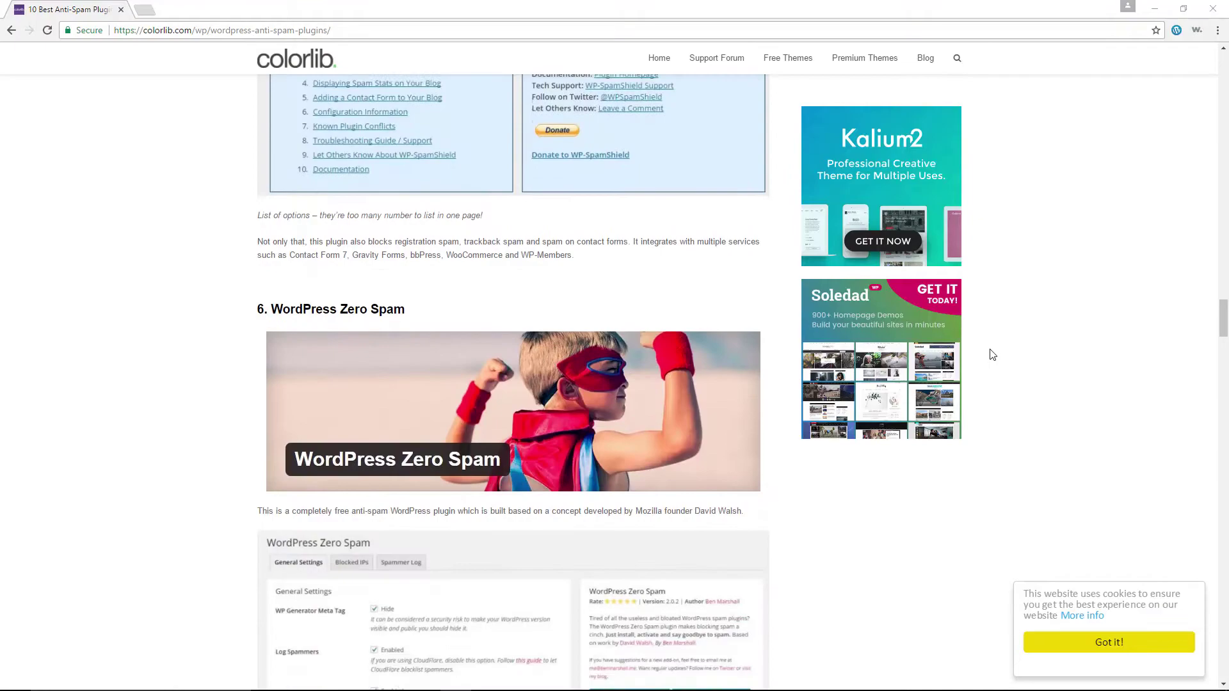
scroll(992, 355, down, 2)
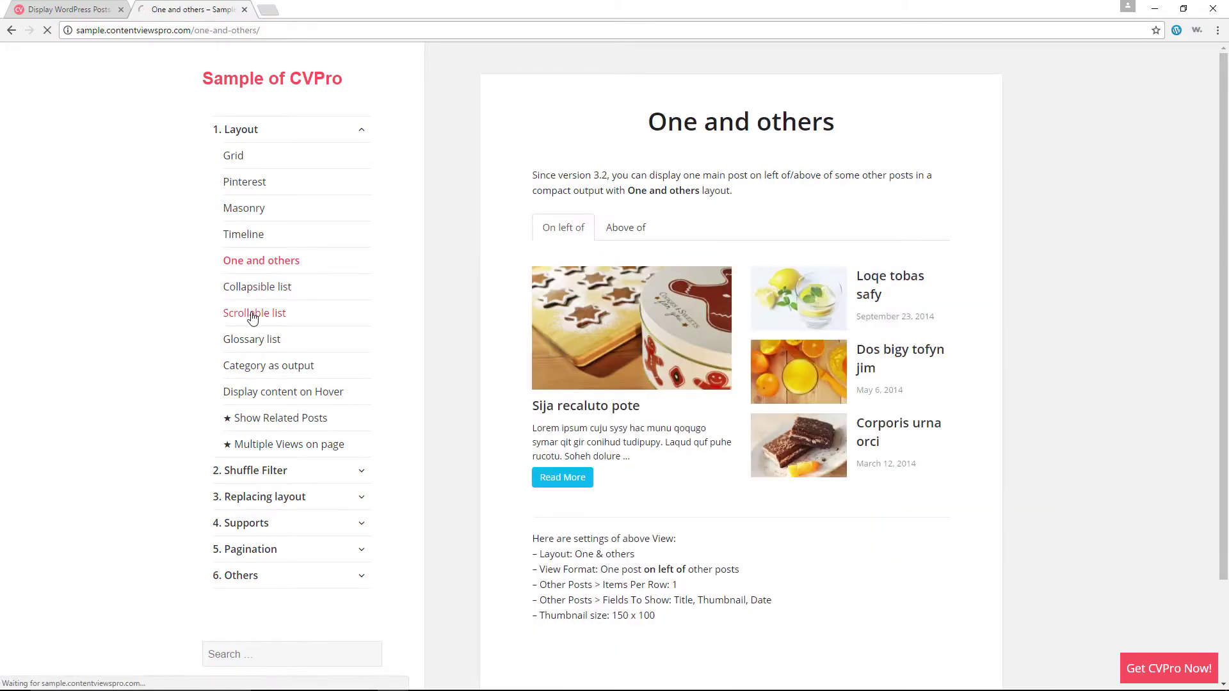
- Switch the Content Views sample layout to two columns with one row, then two rows
click(663, 293)
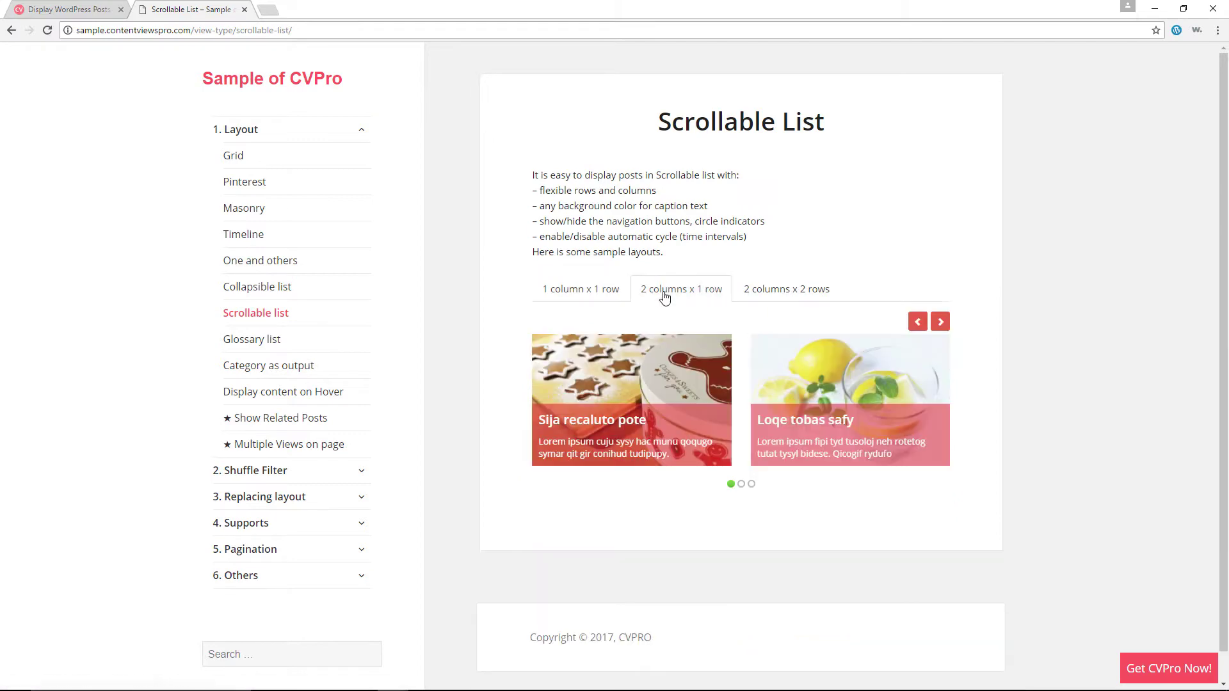
click(805, 293)
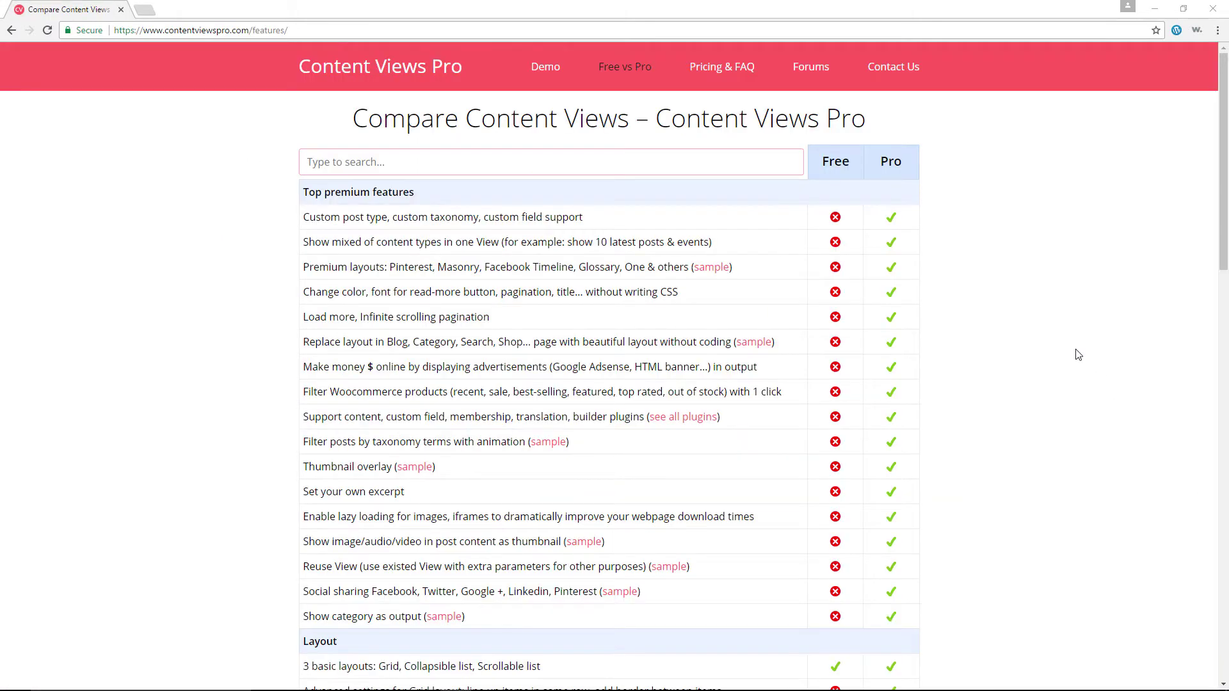
scroll(1077, 354, down, 1)
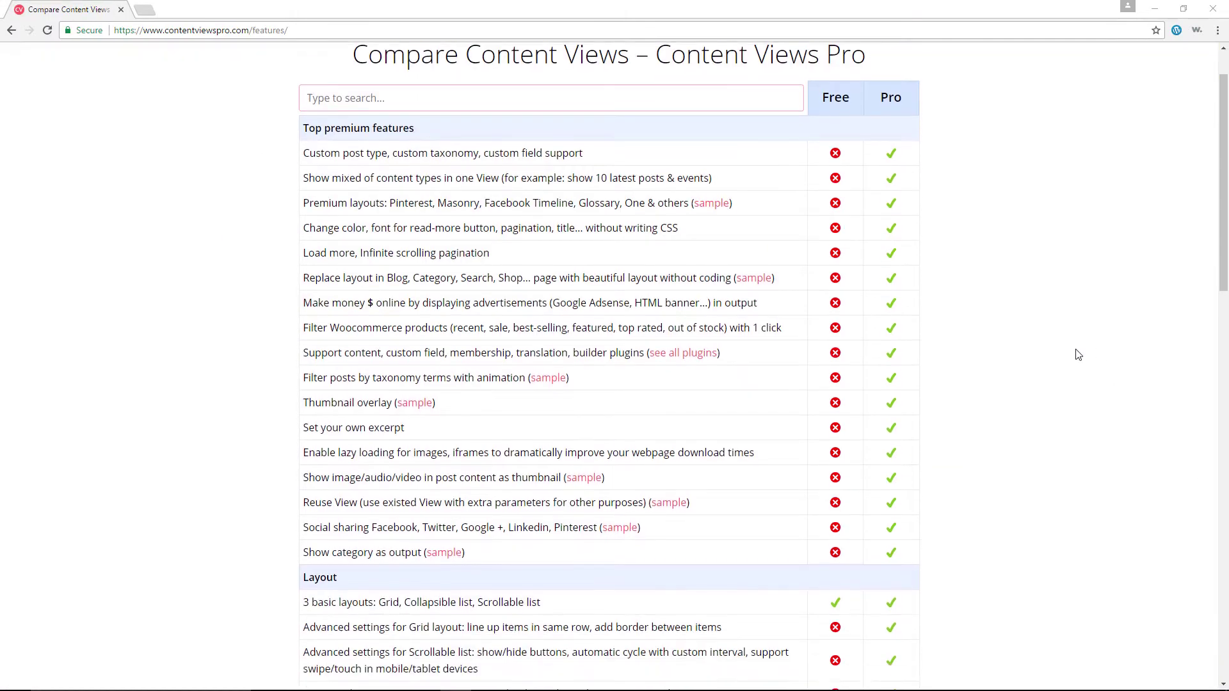
scroll(1077, 354, down, 1)
scroll(1078, 354, down, 1)
scroll(1078, 355, down, 1)
scroll(1077, 354, down, 1)
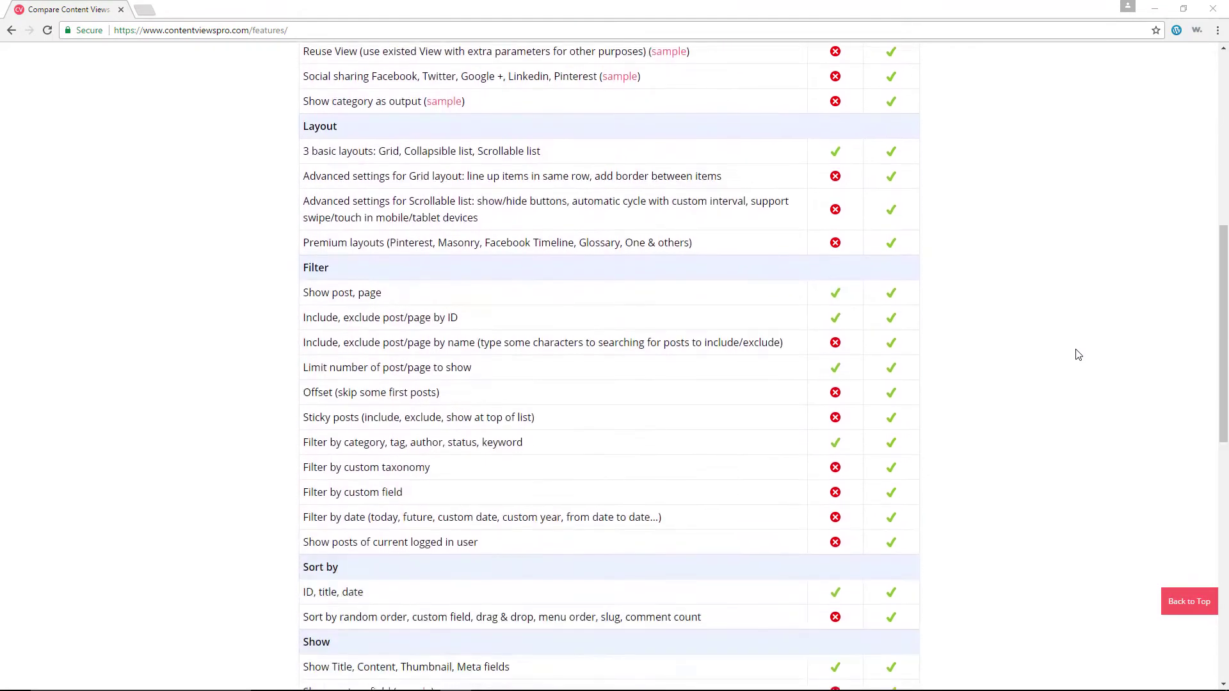
scroll(1077, 354, down, 2)
scroll(1078, 355, down, 1)
scroll(1078, 354, down, 2)
scroll(1077, 354, down, 1)
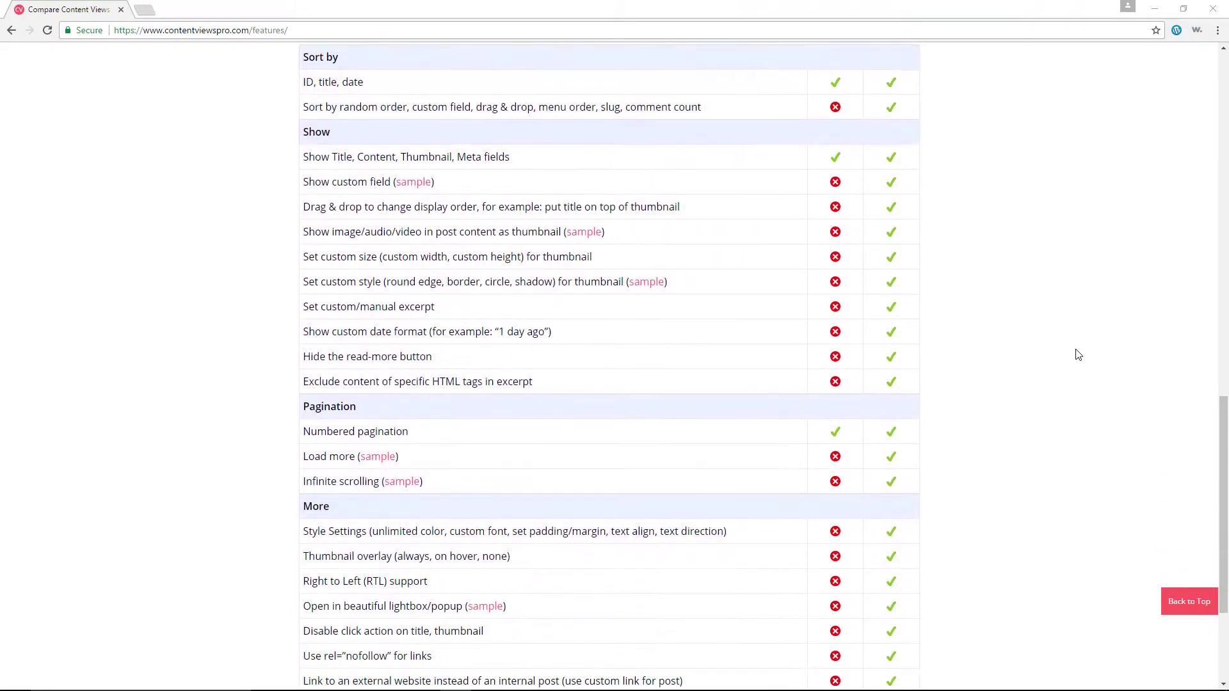
scroll(1077, 355, down, 1)
scroll(1078, 354, down, 1)
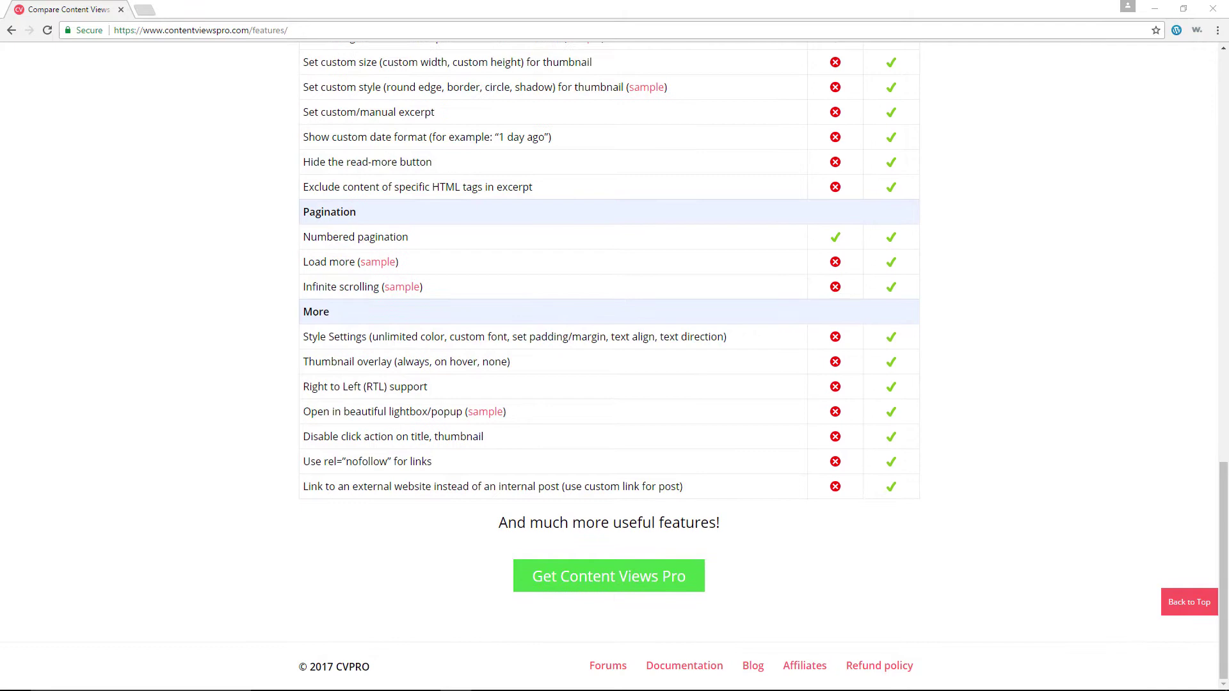
scroll(706, 217, down, 1)
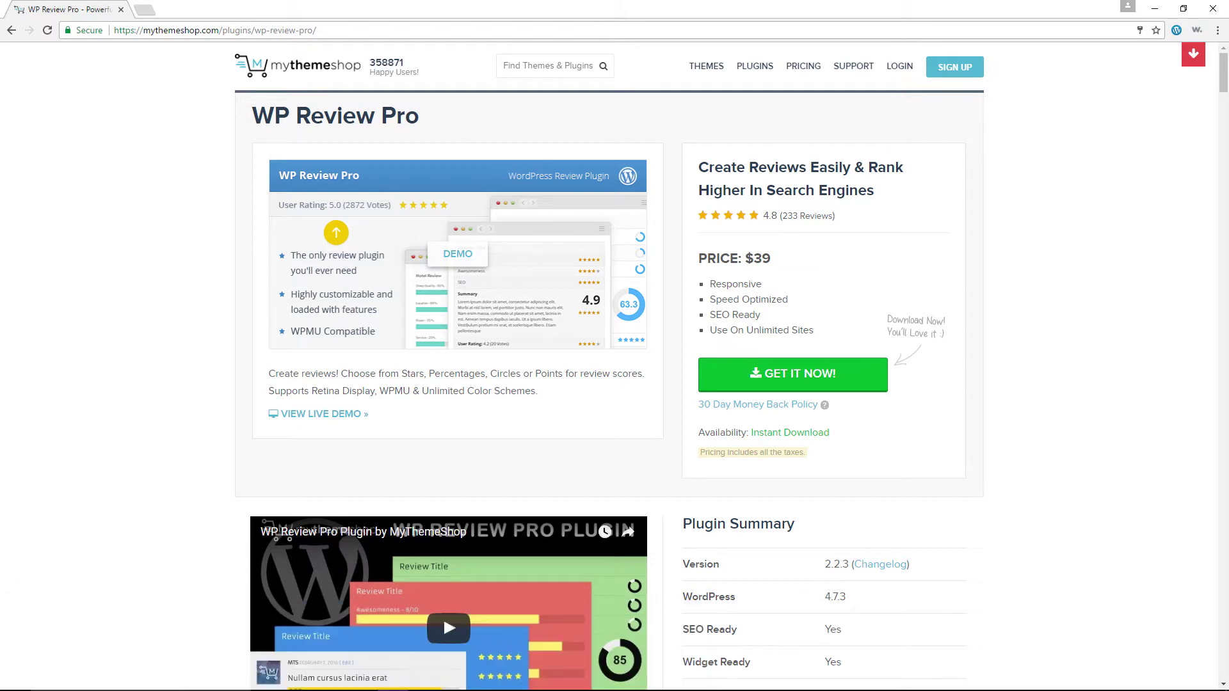
scroll(980, 391, down, 1)
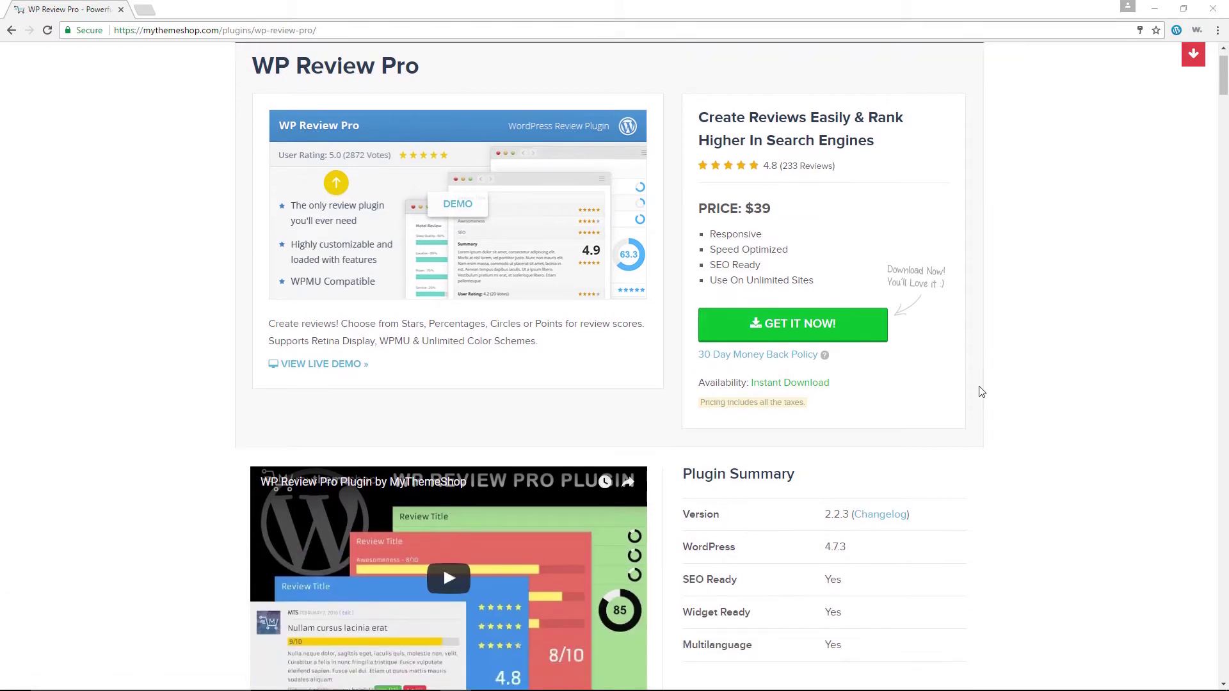
scroll(980, 391, down, 1)
scroll(981, 390, down, 1)
scroll(980, 392, down, 1)
scroll(981, 392, down, 1)
scroll(981, 392, down, 1)
scroll(980, 392, down, 1)
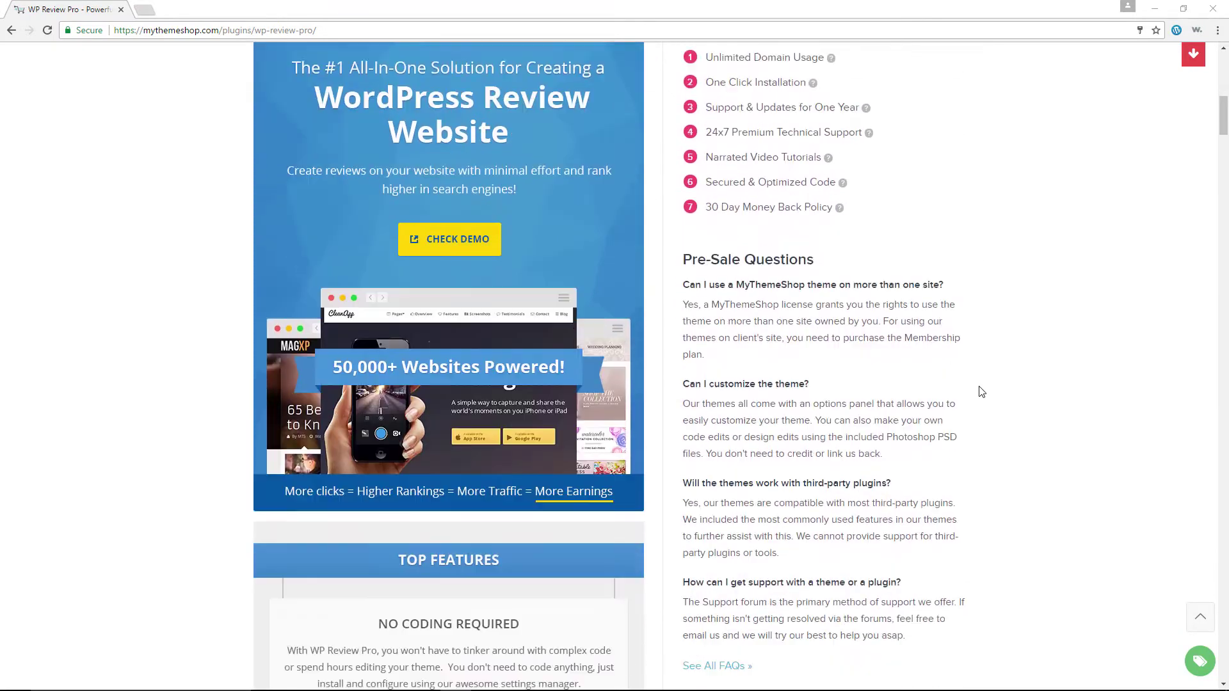
scroll(980, 393, down, 1)
scroll(981, 392, down, 1)
scroll(981, 393, down, 1)
scroll(981, 392, down, 1)
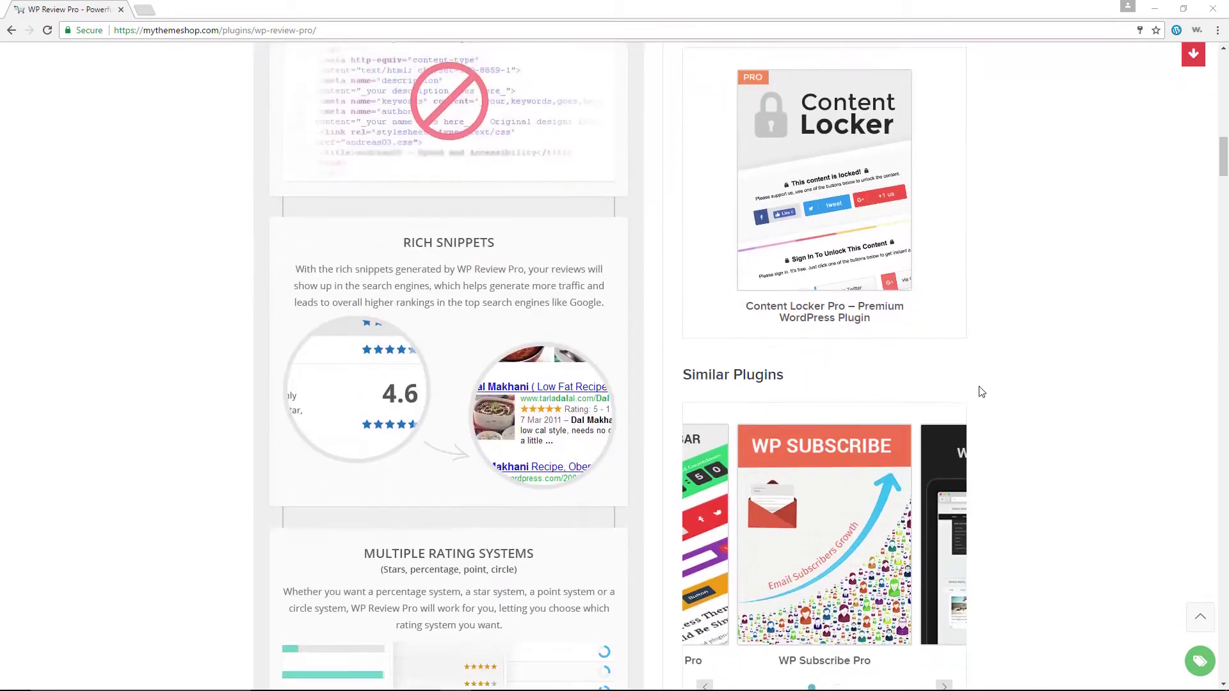
scroll(981, 392, down, 1)
scroll(980, 393, down, 2)
scroll(980, 392, down, 2)
scroll(981, 392, down, 1)
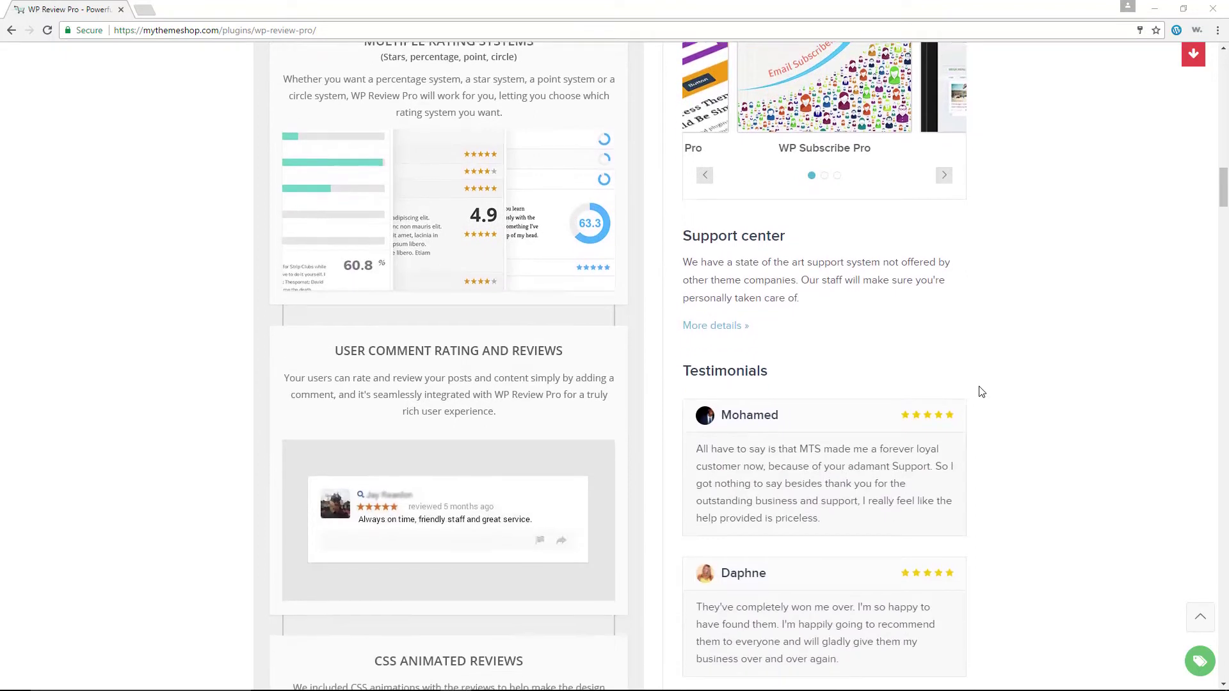
scroll(981, 392, down, 1)
scroll(981, 392, down, 2)
scroll(980, 392, down, 1)
scroll(981, 393, down, 1)
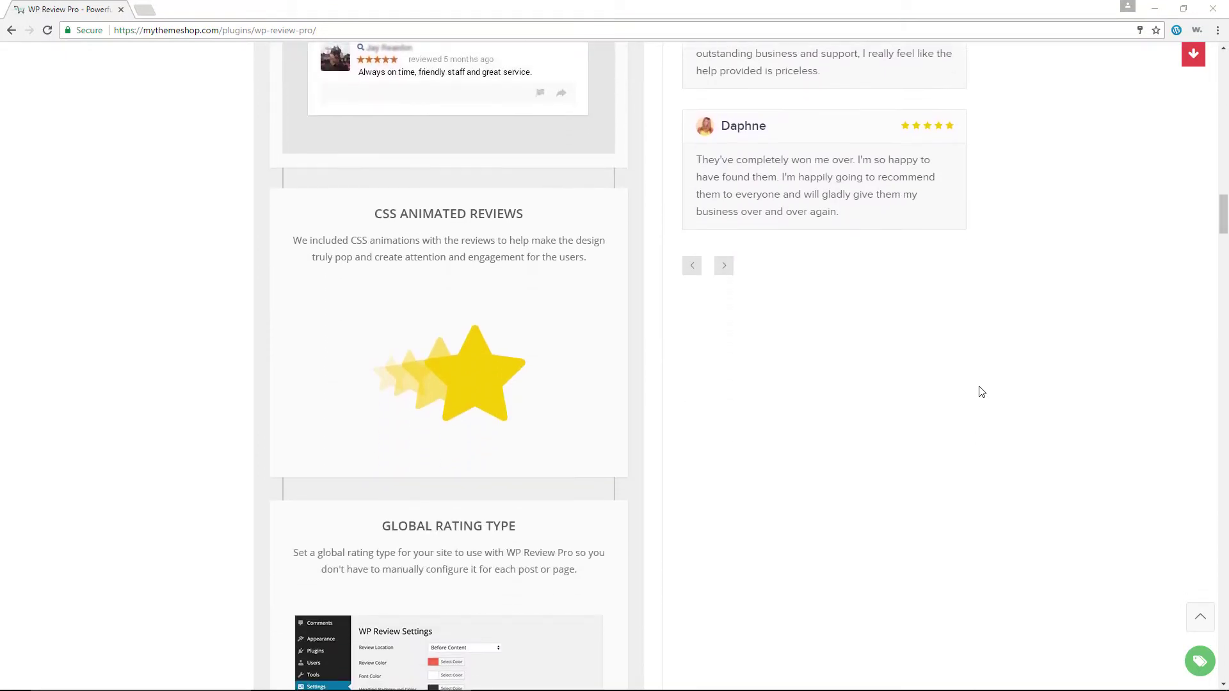
scroll(981, 391, down, 1)
scroll(981, 392, down, 2)
scroll(981, 393, down, 1)
scroll(981, 392, down, 1)
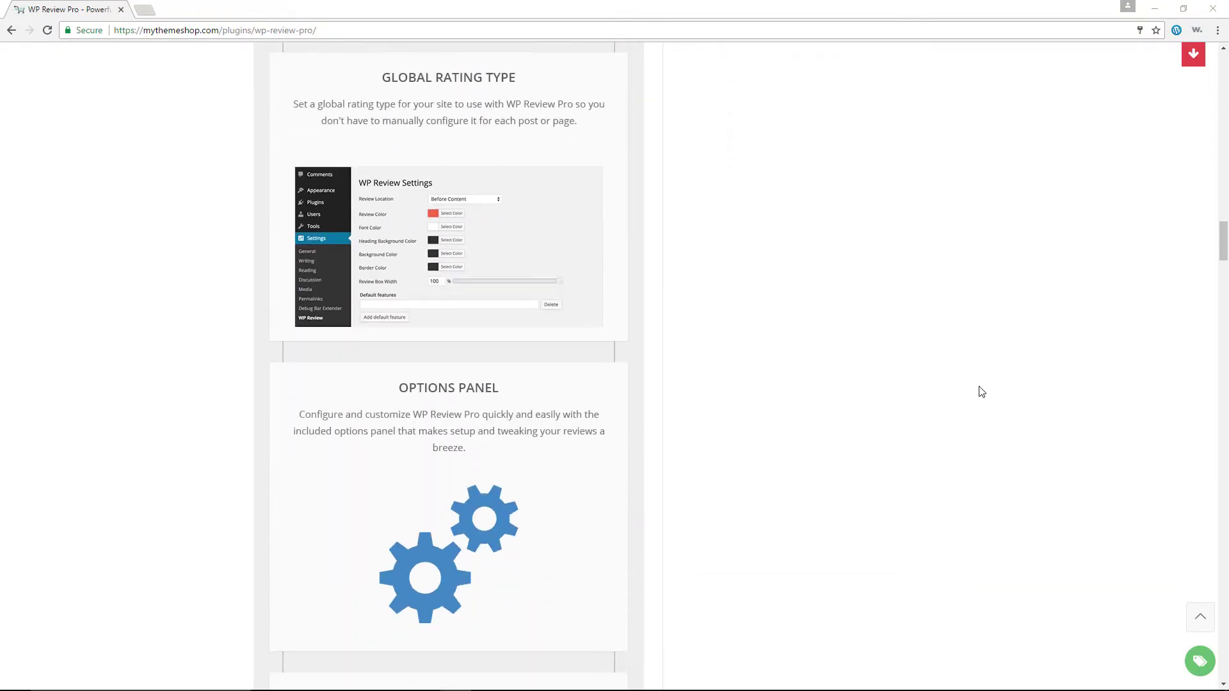
scroll(980, 392, down, 1)
scroll(981, 392, down, 1)
scroll(980, 391, down, 1)
scroll(981, 393, down, 1)
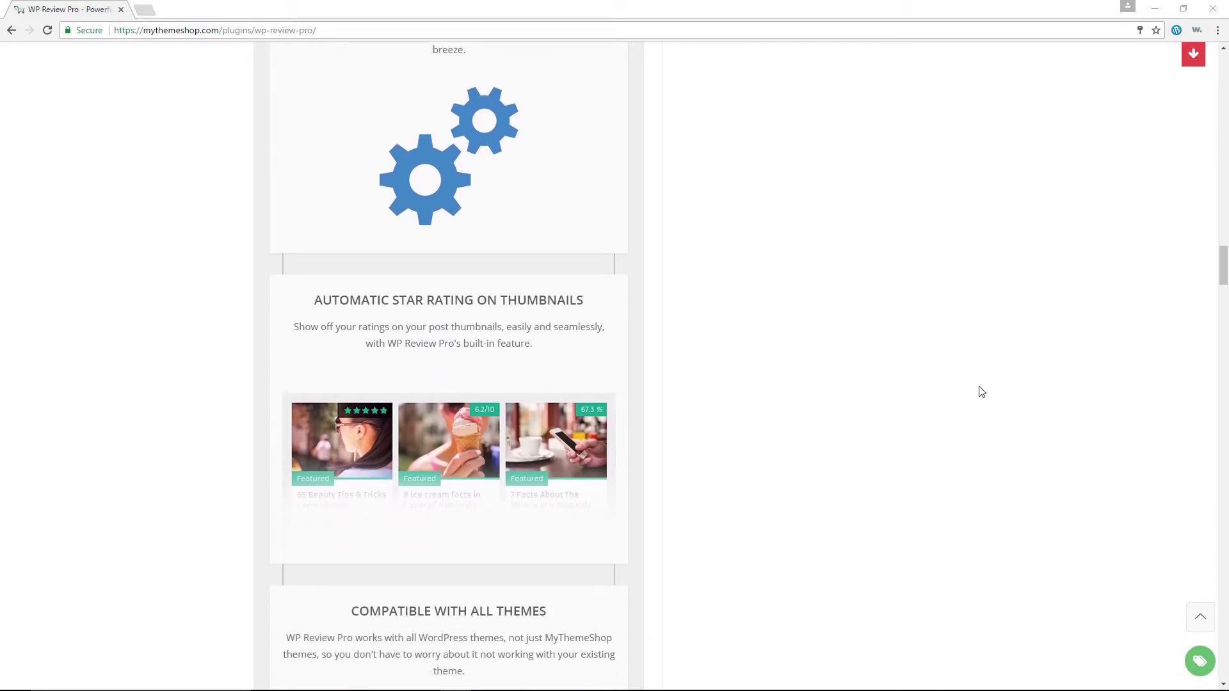
scroll(981, 392, down, 1)
scroll(980, 392, down, 1)
scroll(981, 392, down, 1)
scroll(981, 392, down, 1)
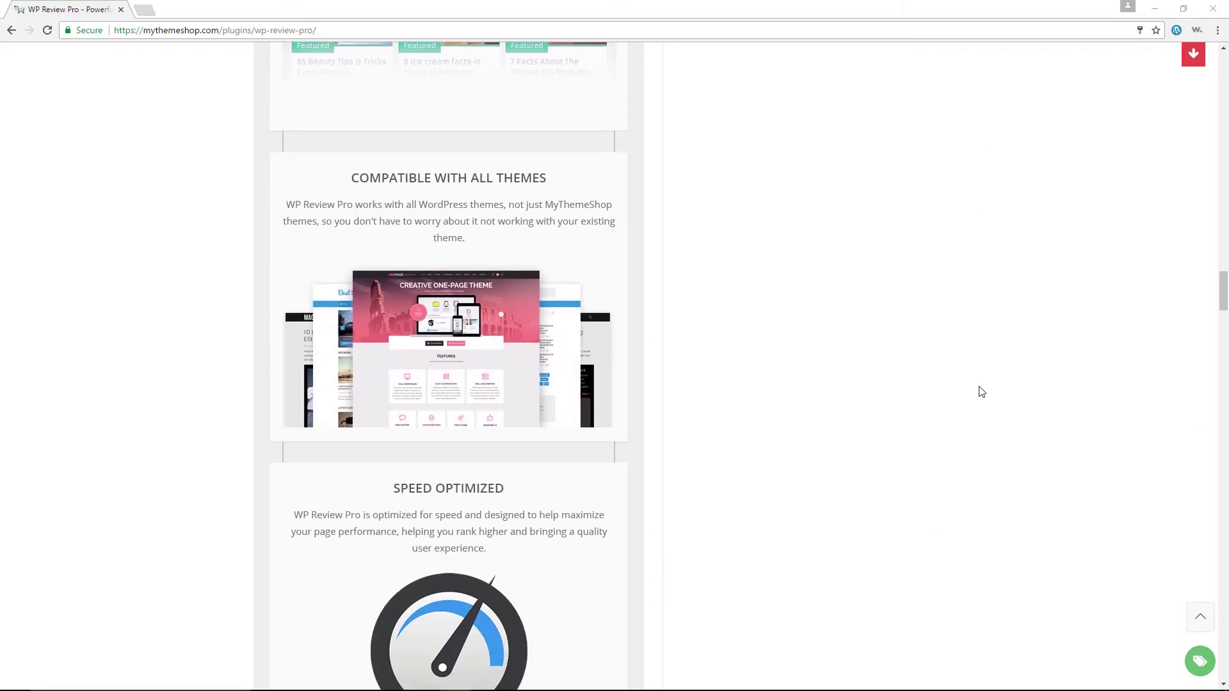
scroll(981, 391, down, 1)
scroll(981, 392, down, 1)
scroll(981, 392, down, 1)
scroll(981, 393, down, 1)
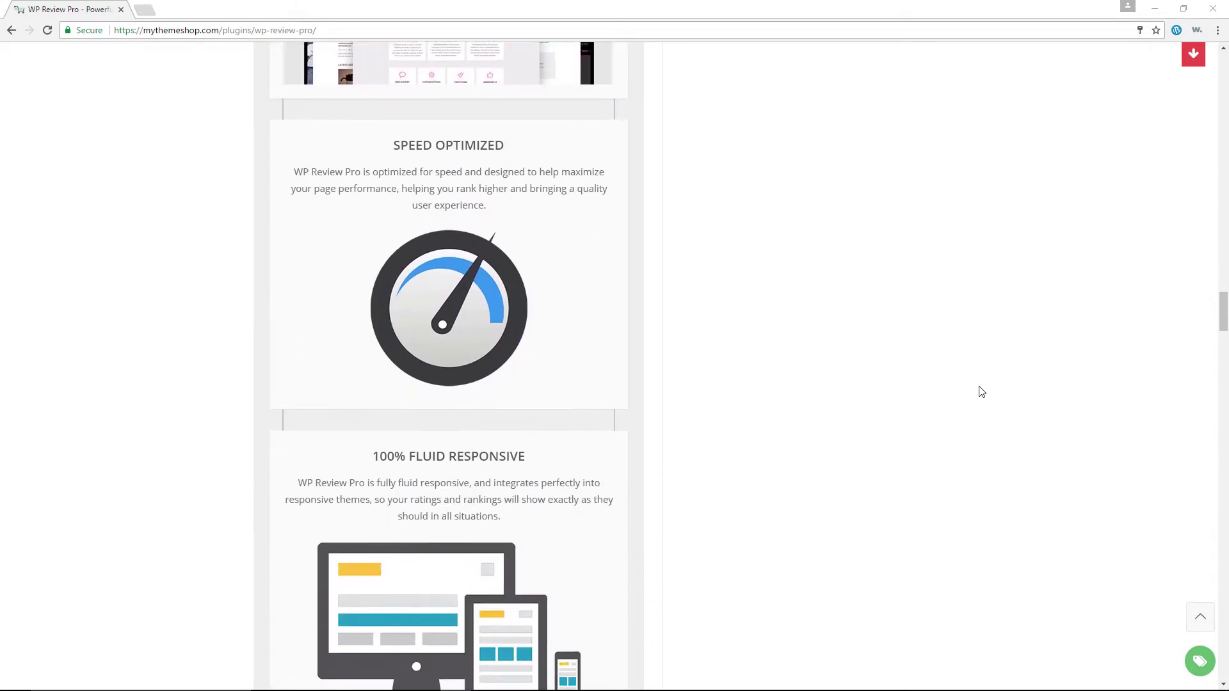
scroll(980, 392, down, 1)
scroll(981, 393, down, 1)
scroll(981, 392, down, 1)
scroll(981, 392, down, 1)
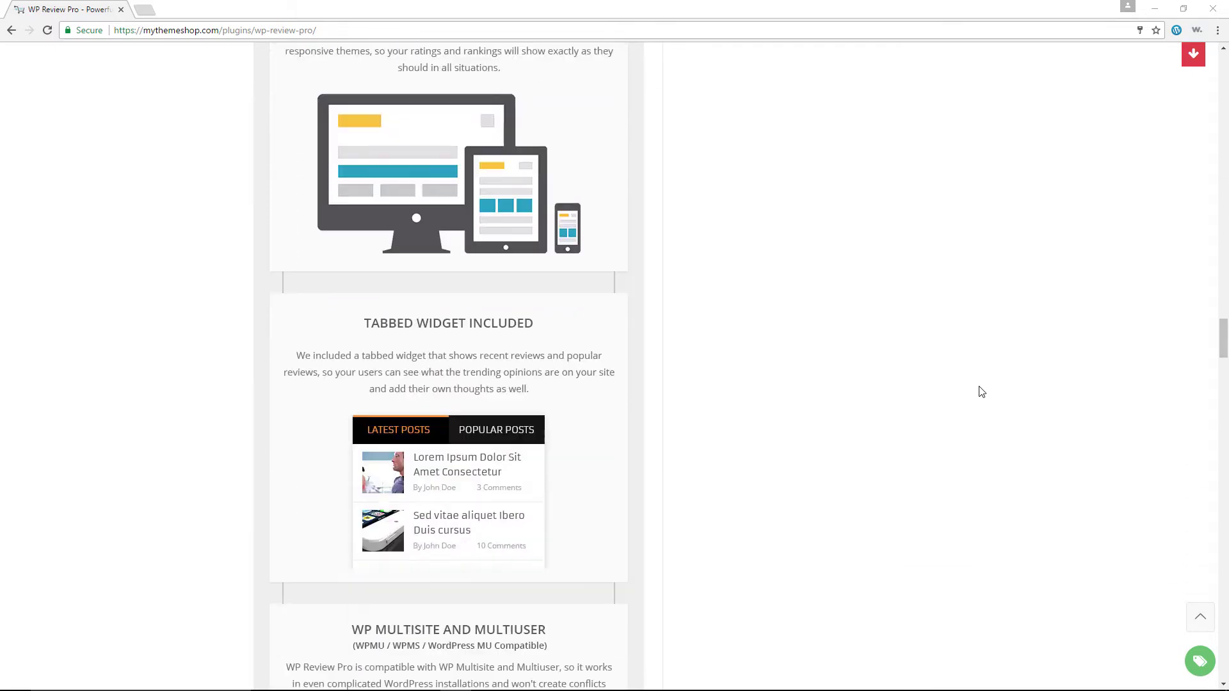
scroll(981, 392, down, 1)
scroll(980, 392, down, 1)
scroll(981, 392, down, 3)
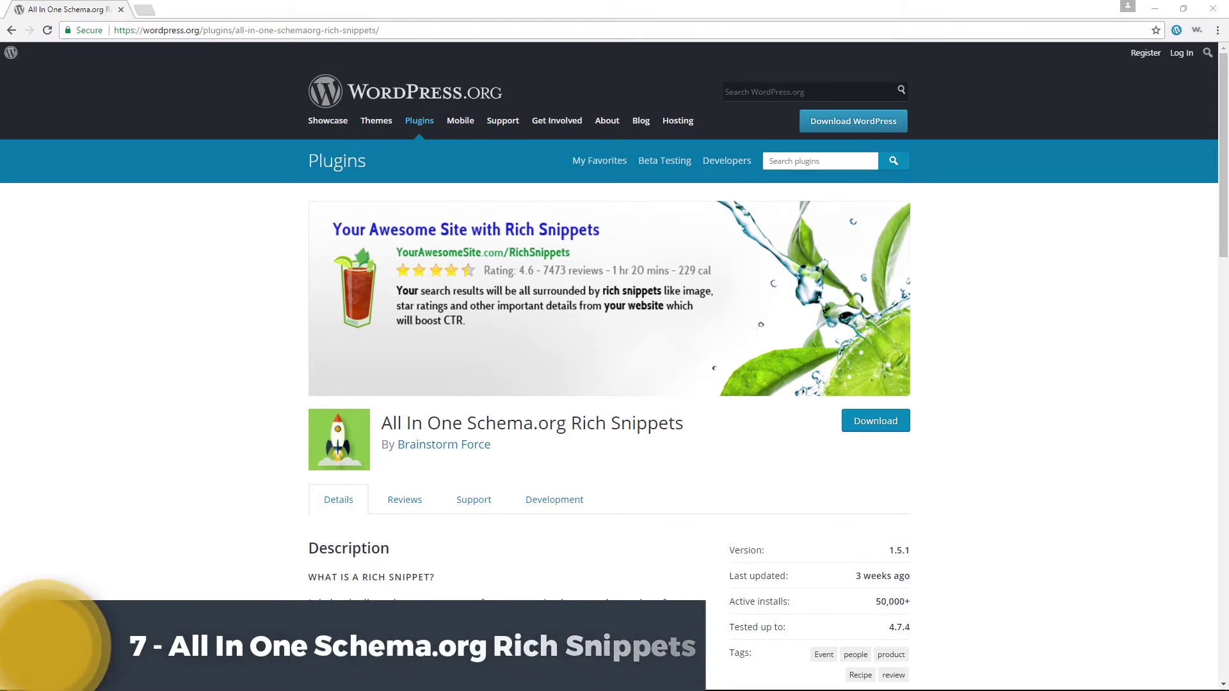
scroll(616, 385, down, 3)
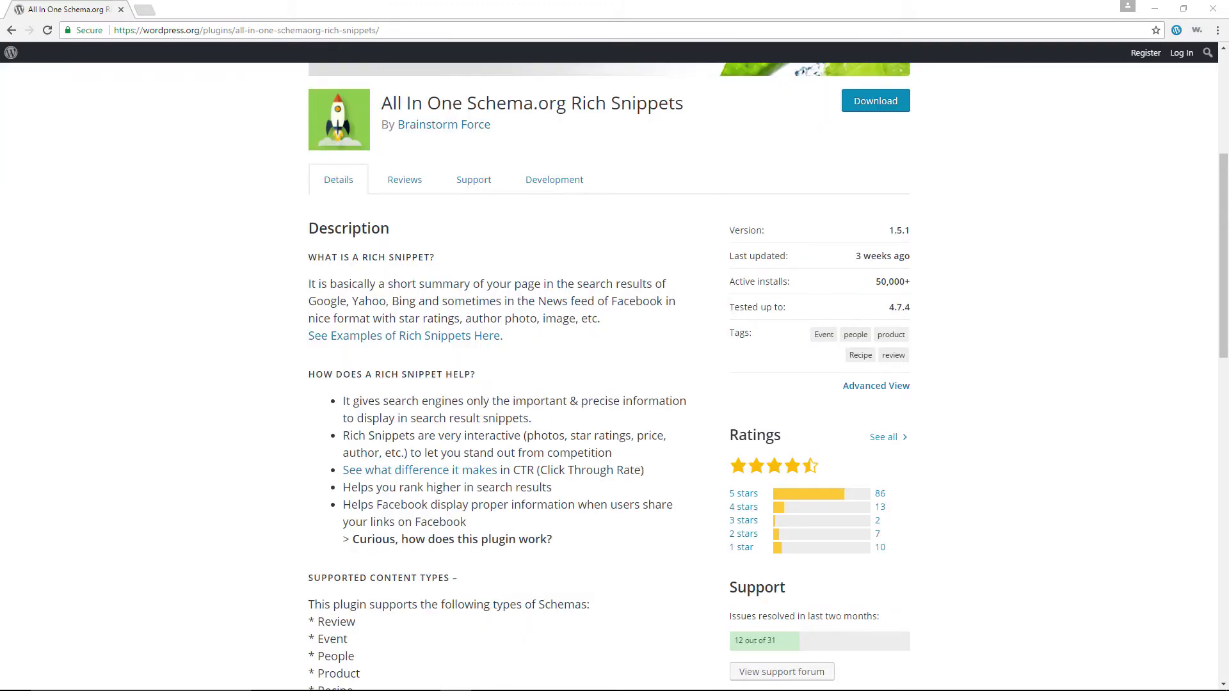
scroll(788, 298, down, 2)
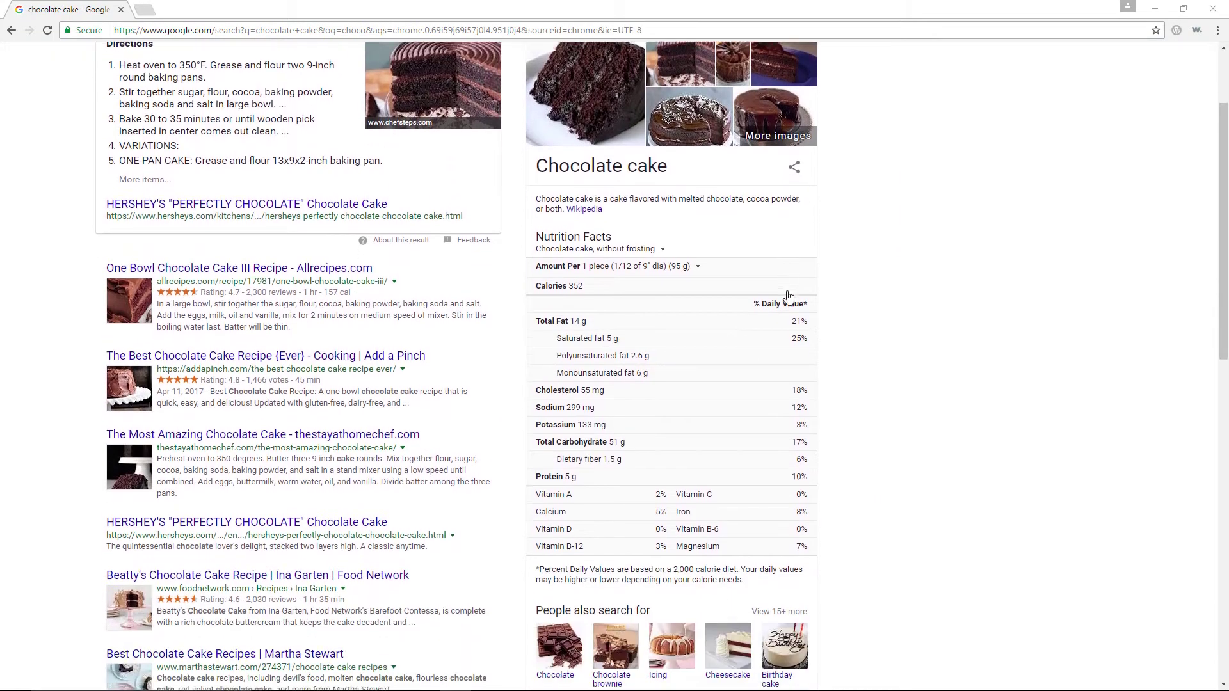
scroll(787, 298, down, 1)
scroll(787, 298, down, 1)
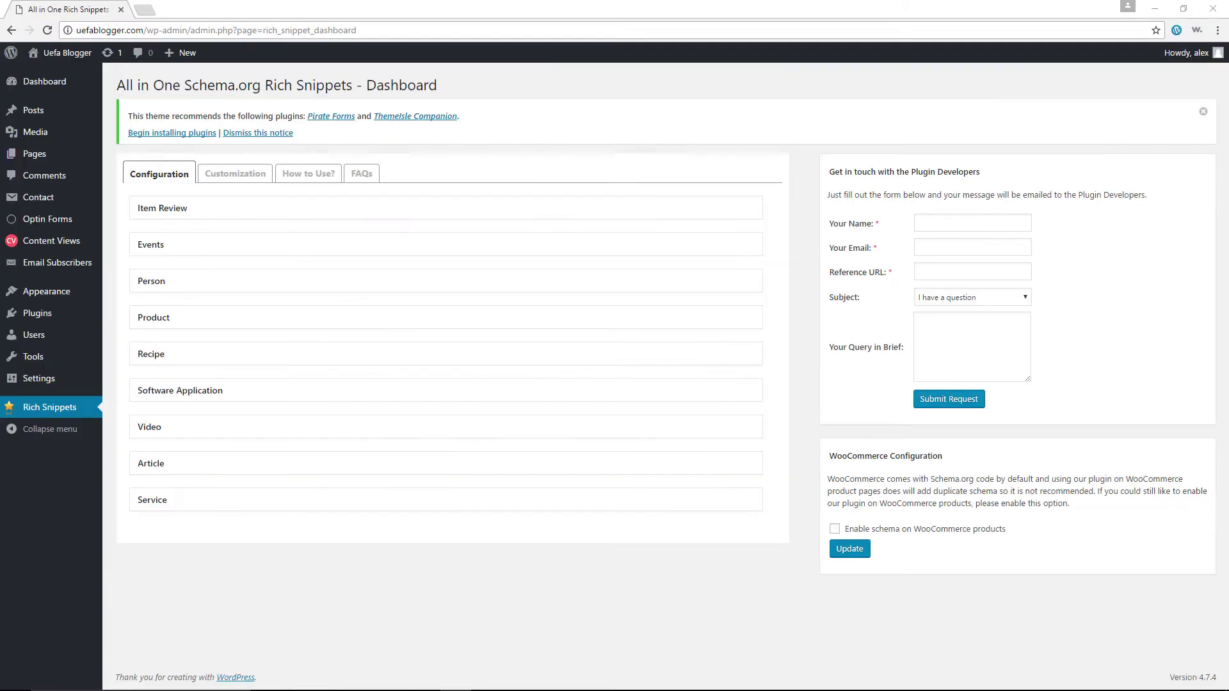
- Expand Item Review and Events snippet settings, then mark the post's rich snippet as Article
click(279, 212)
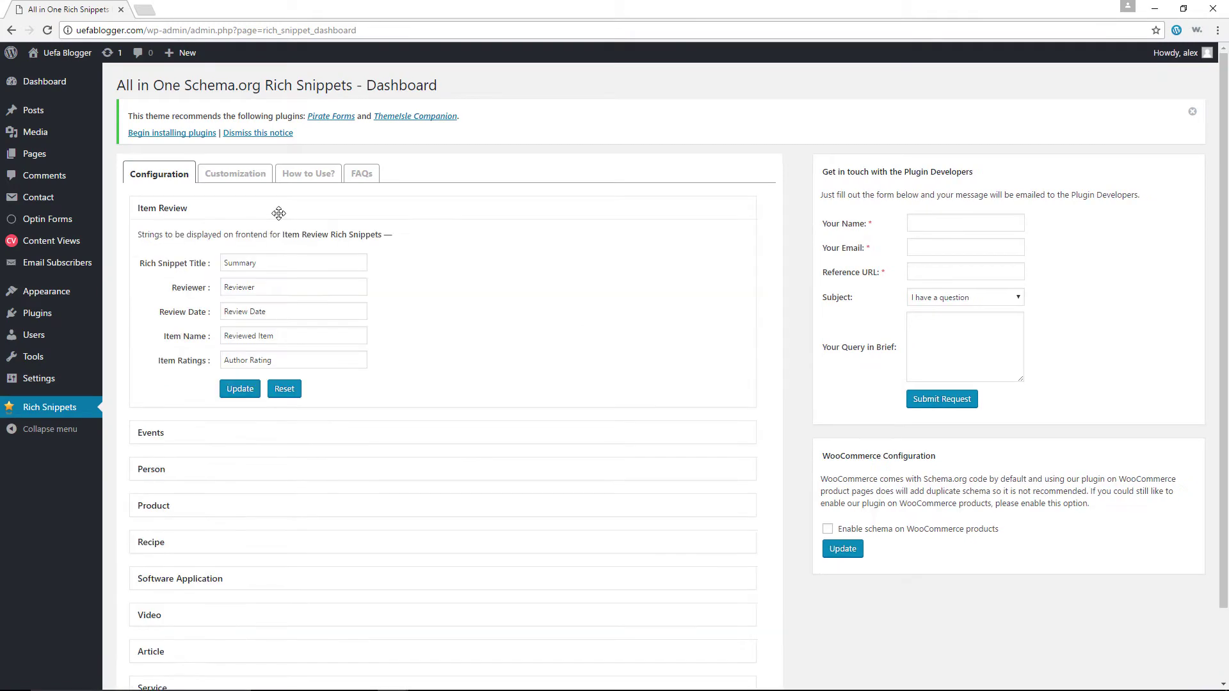
click(348, 434)
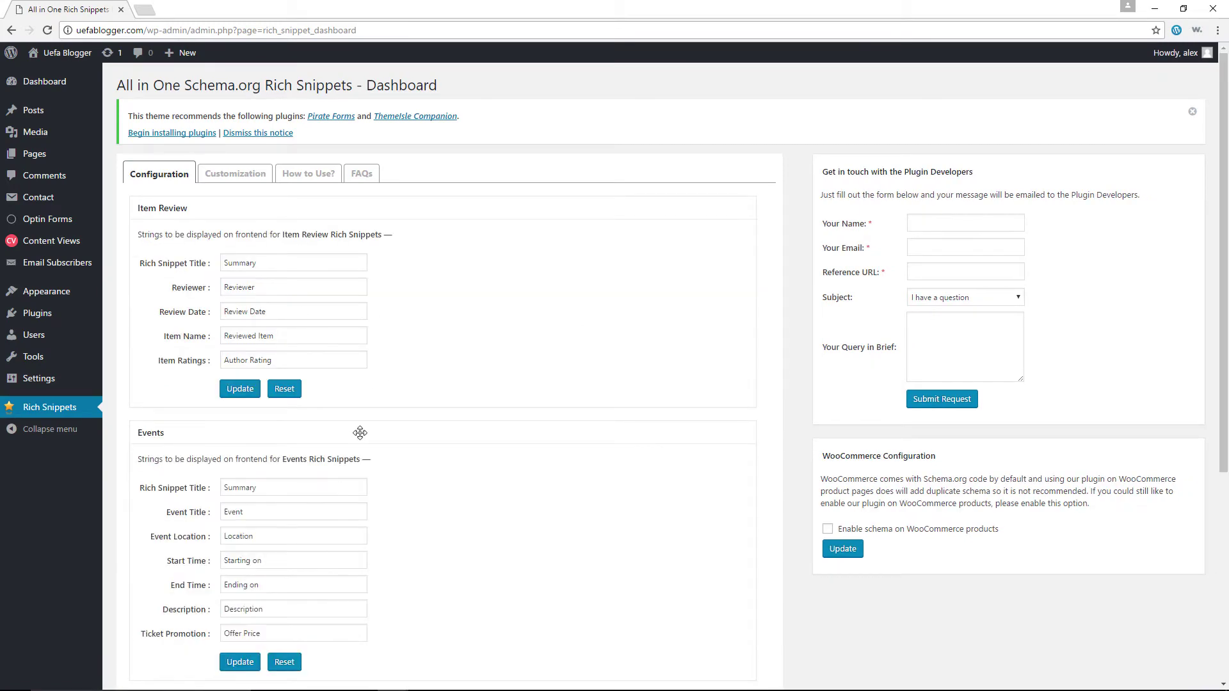
scroll(355, 437, down, 3)
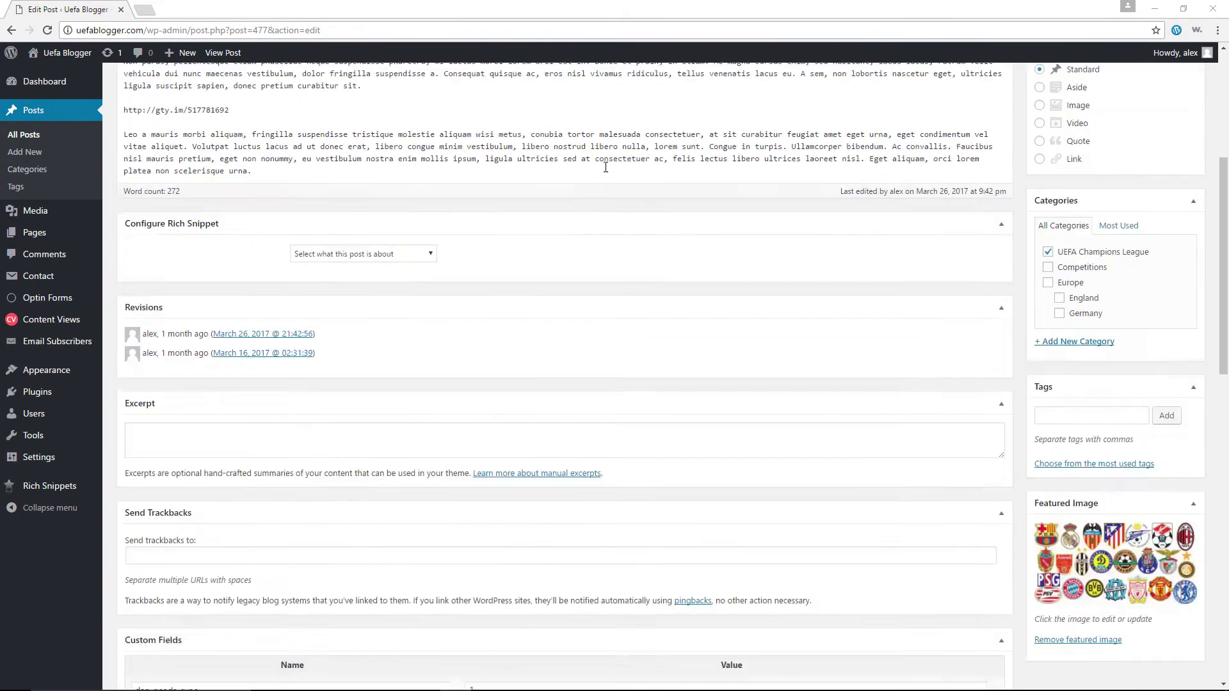
scroll(577, 174, down, 1)
scroll(557, 176, up, 1)
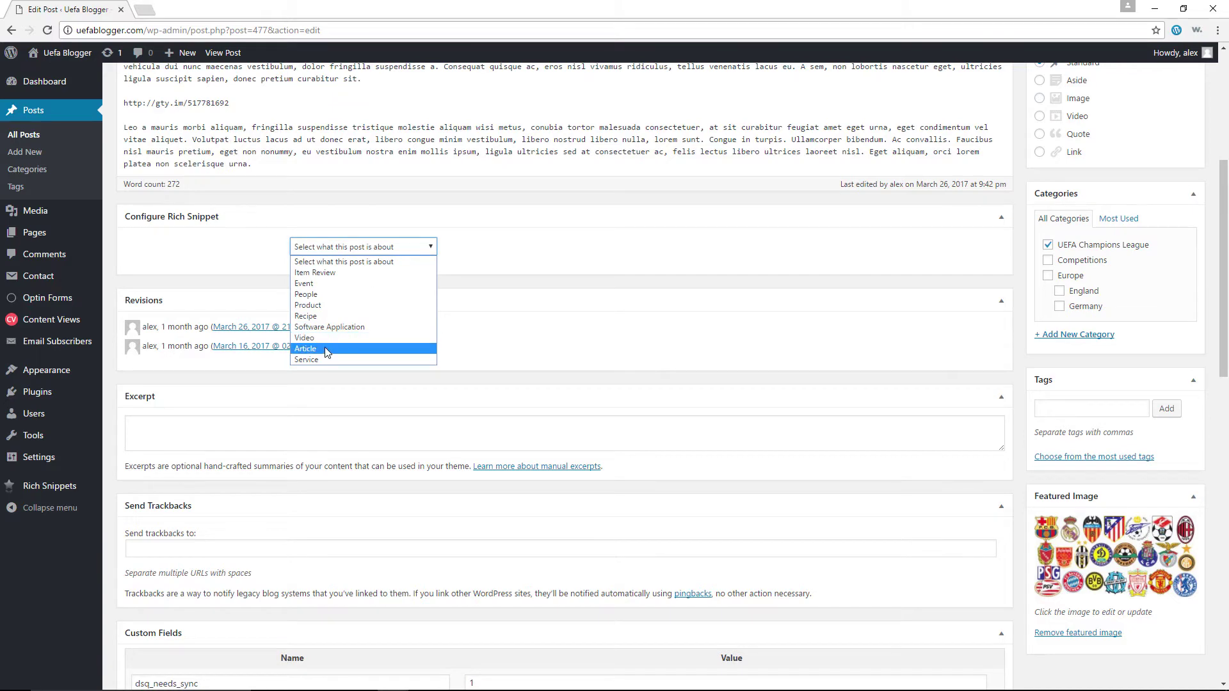
click(326, 350)
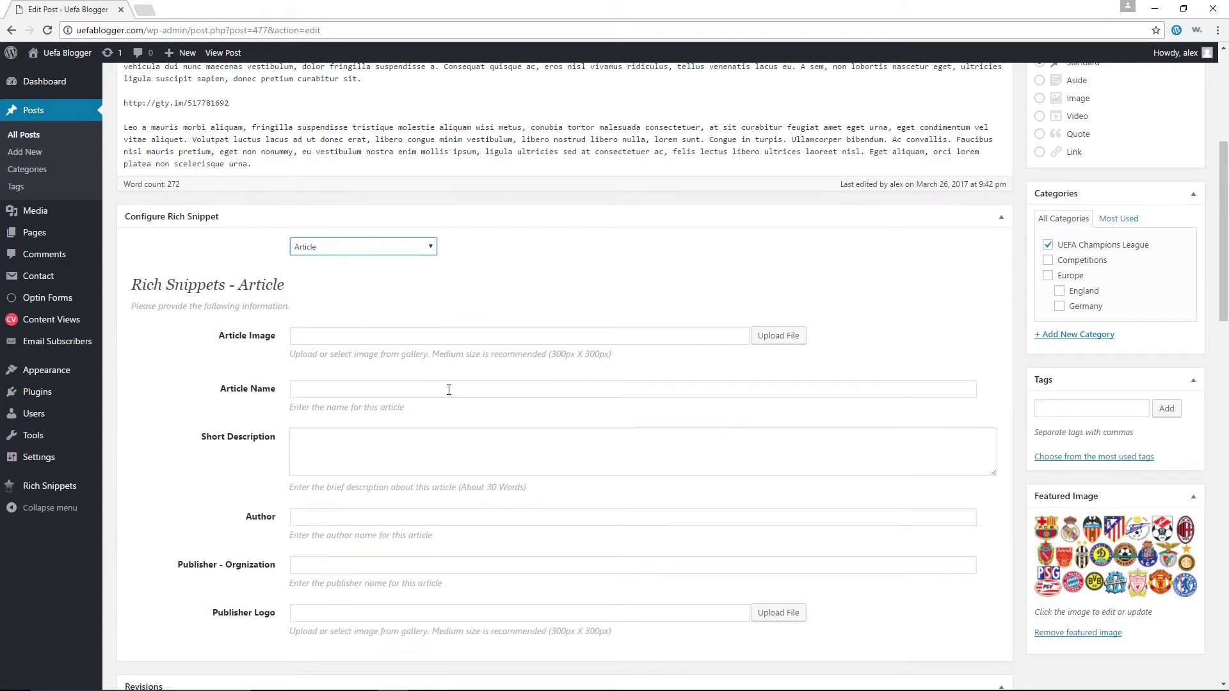
scroll(449, 389, down, 1)
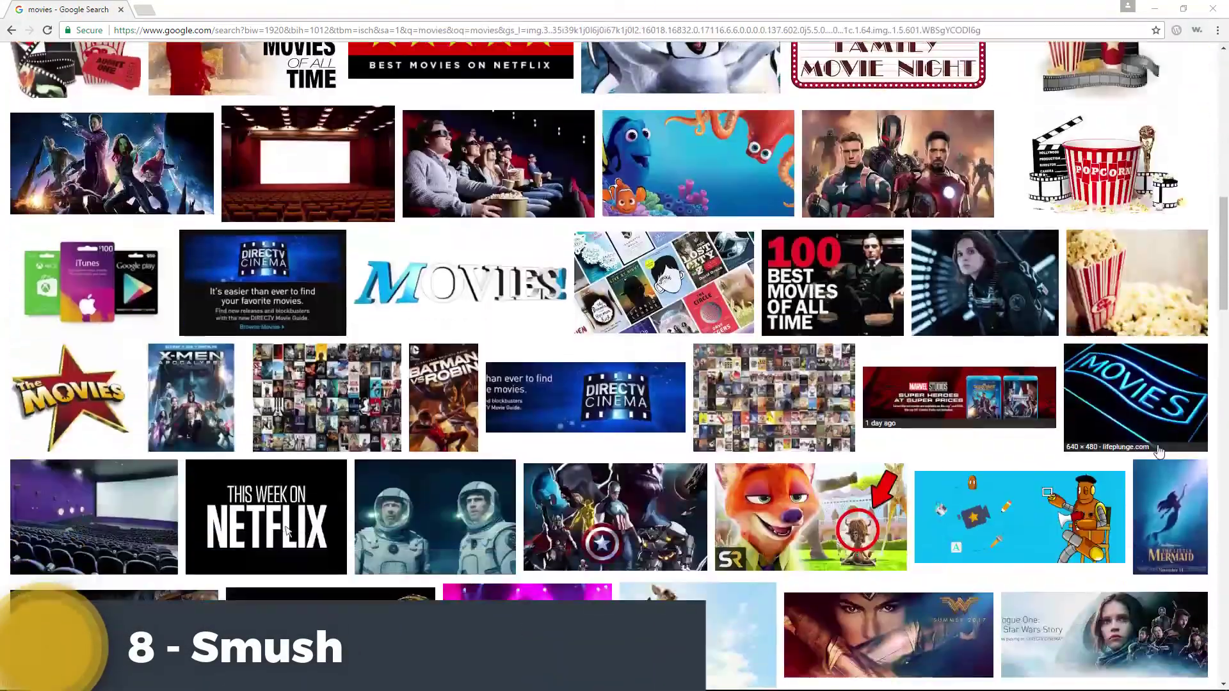
scroll(1160, 451, down, 3)
scroll(1162, 451, down, 3)
scroll(1164, 450, down, 3)
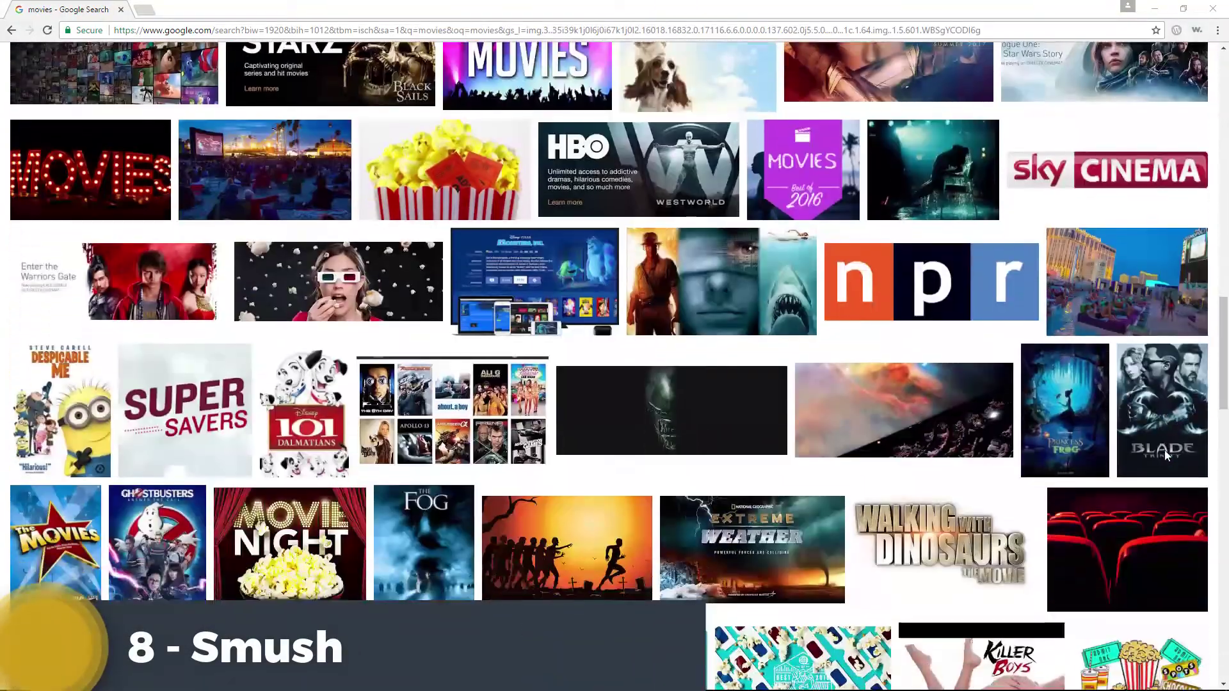
scroll(1165, 451, down, 3)
scroll(1165, 459, down, 2)
scroll(1164, 459, down, 2)
scroll(1165, 459, down, 2)
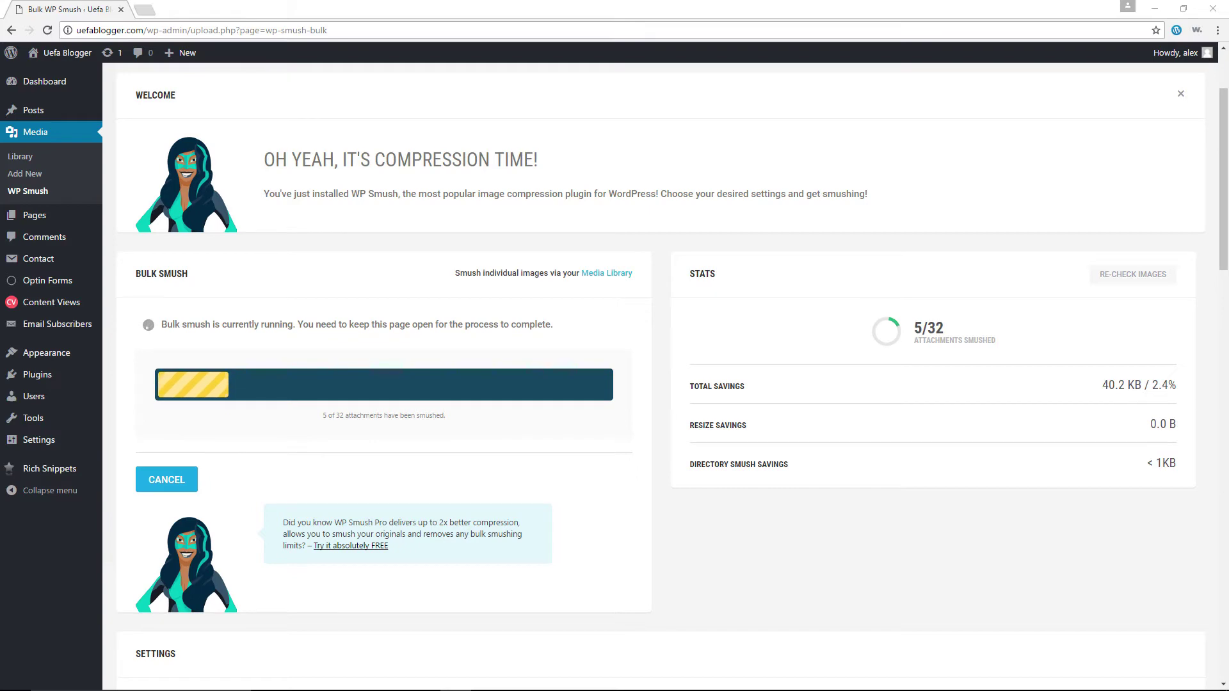
scroll(1107, 381, down, 1)
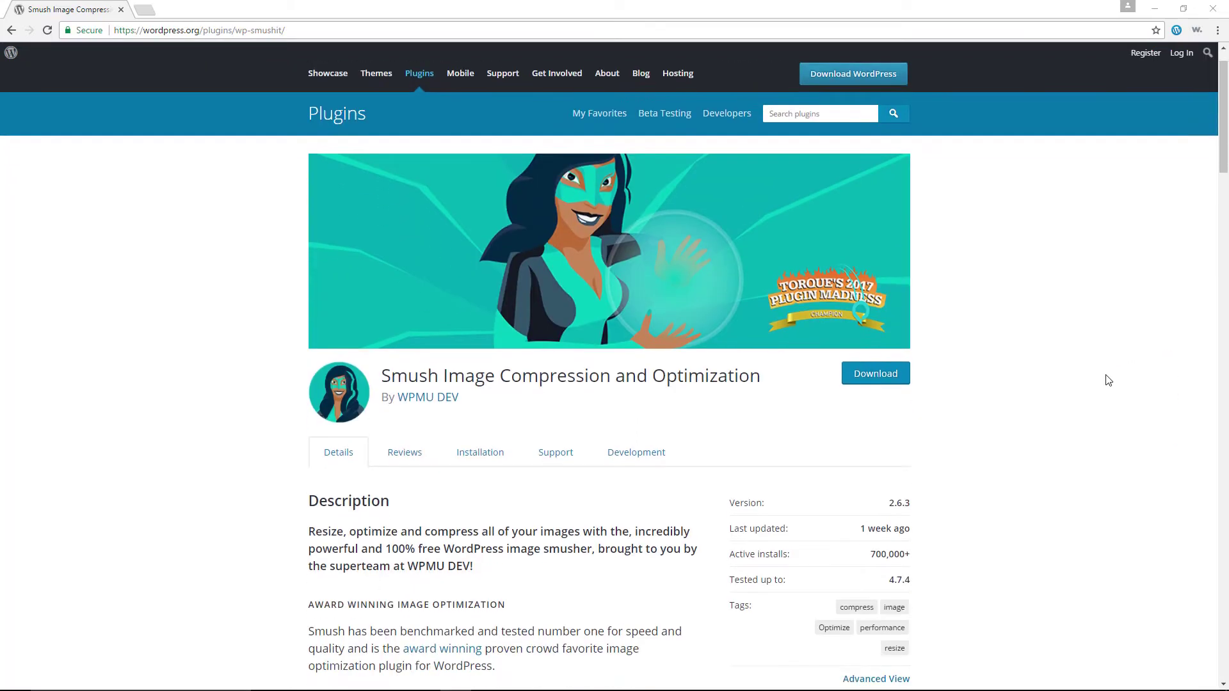
scroll(1108, 380, down, 1)
scroll(1108, 380, down, 1)
scroll(1107, 381, down, 1)
scroll(1107, 381, down, 1)
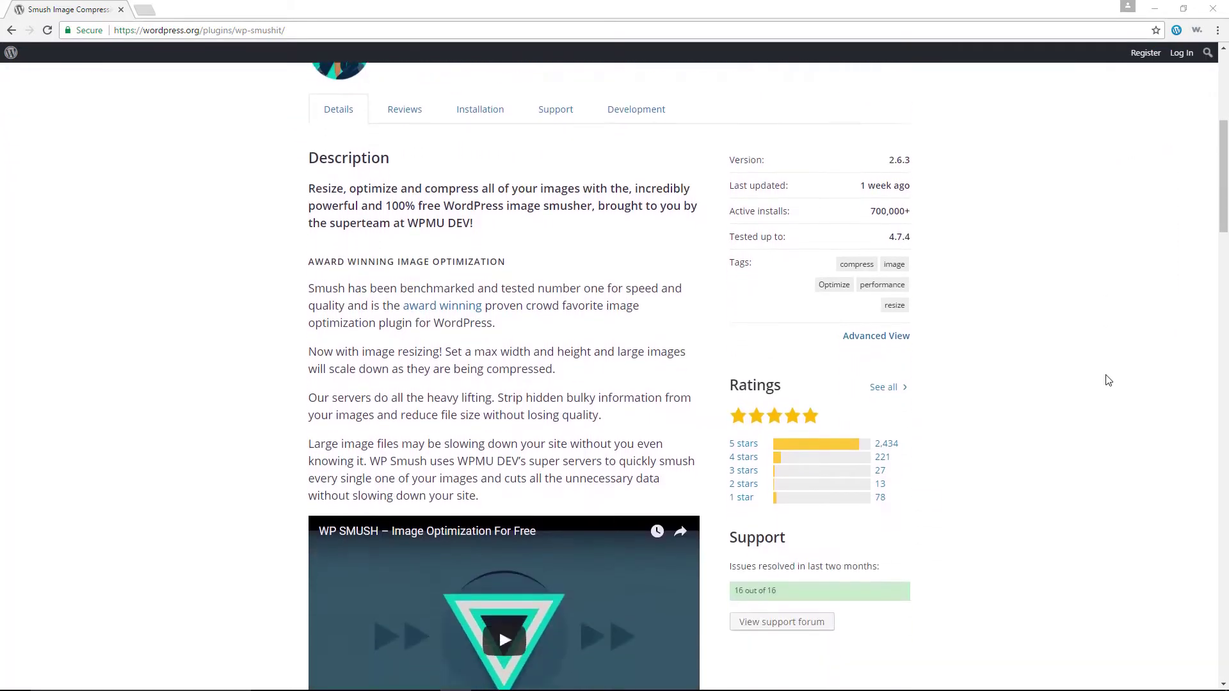
scroll(1107, 381, down, 1)
scroll(1107, 381, down, 2)
scroll(1107, 380, down, 2)
scroll(1107, 380, down, 1)
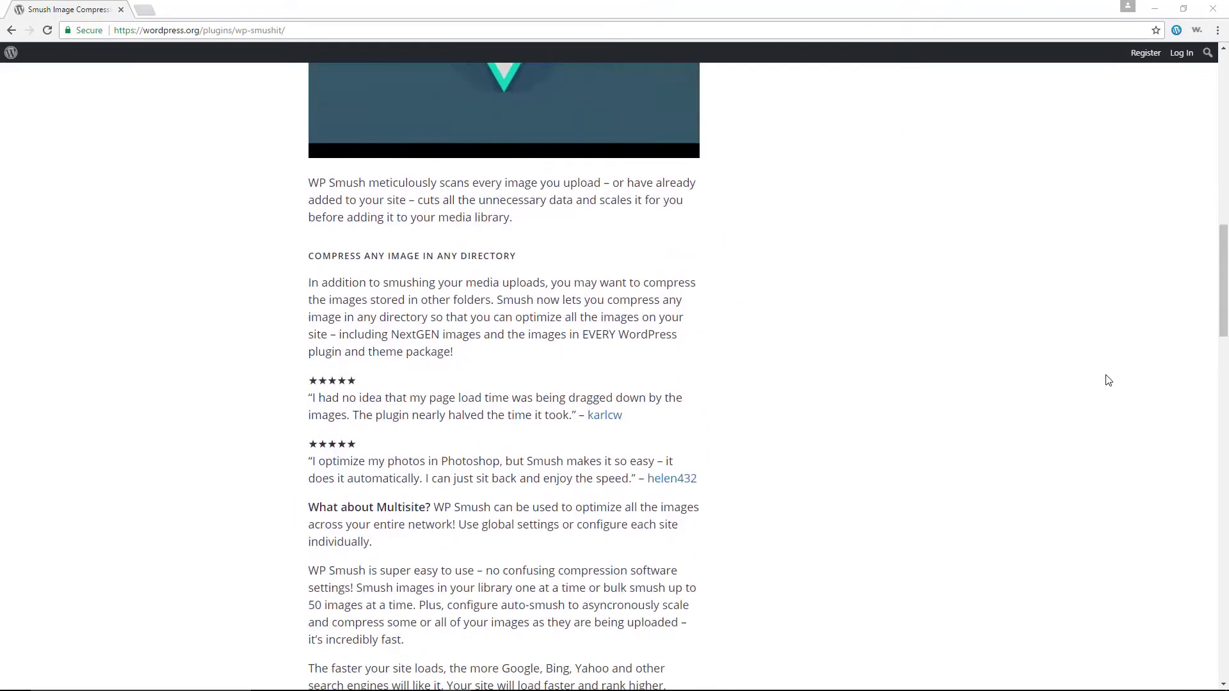
scroll(1107, 381, down, 1)
scroll(1107, 380, down, 2)
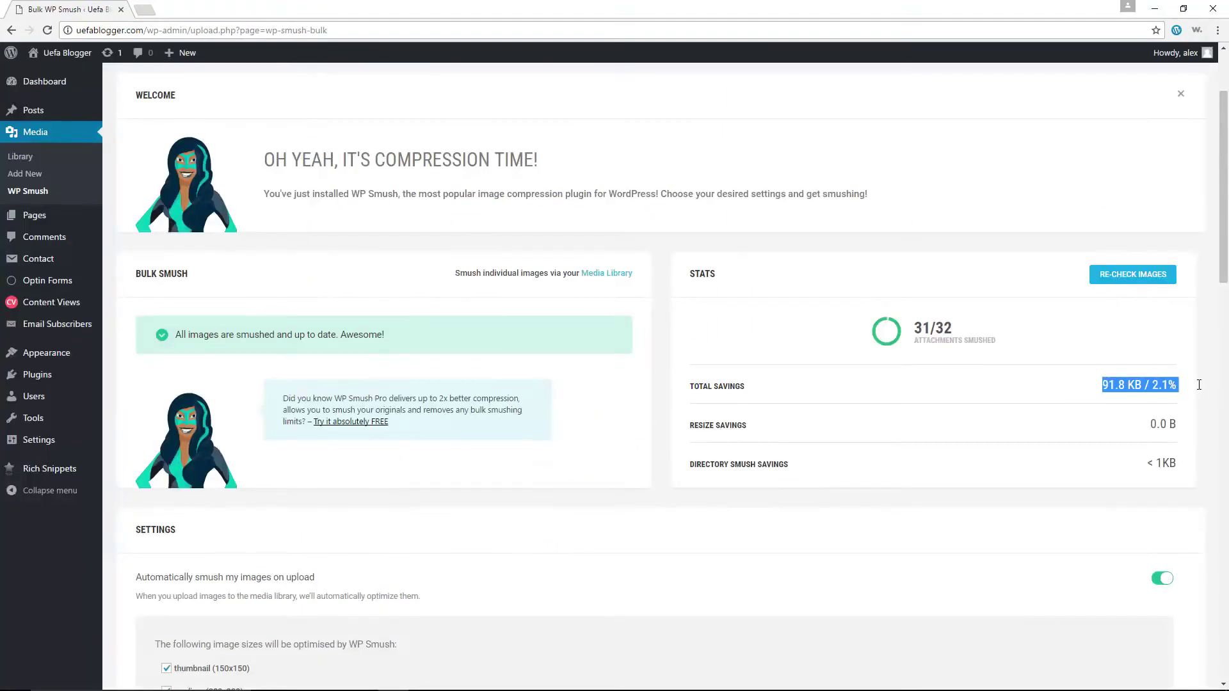
scroll(1106, 424, down, 2)
scroll(1107, 424, down, 2)
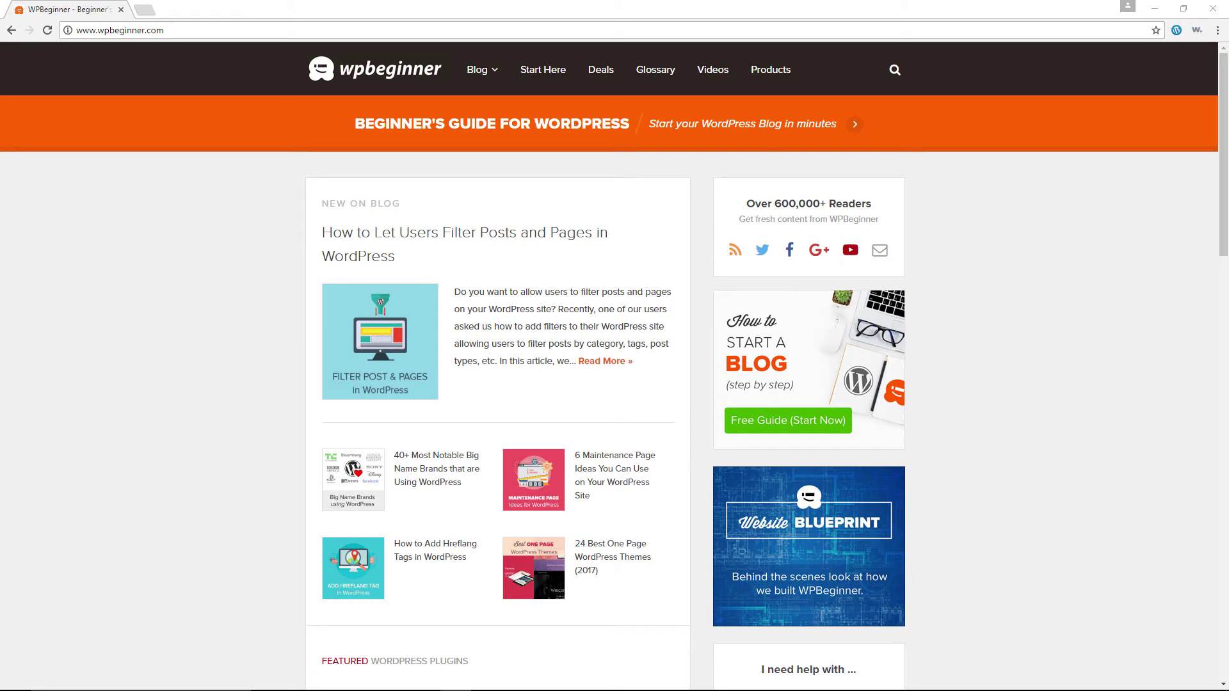
scroll(1154, 367, down, 3)
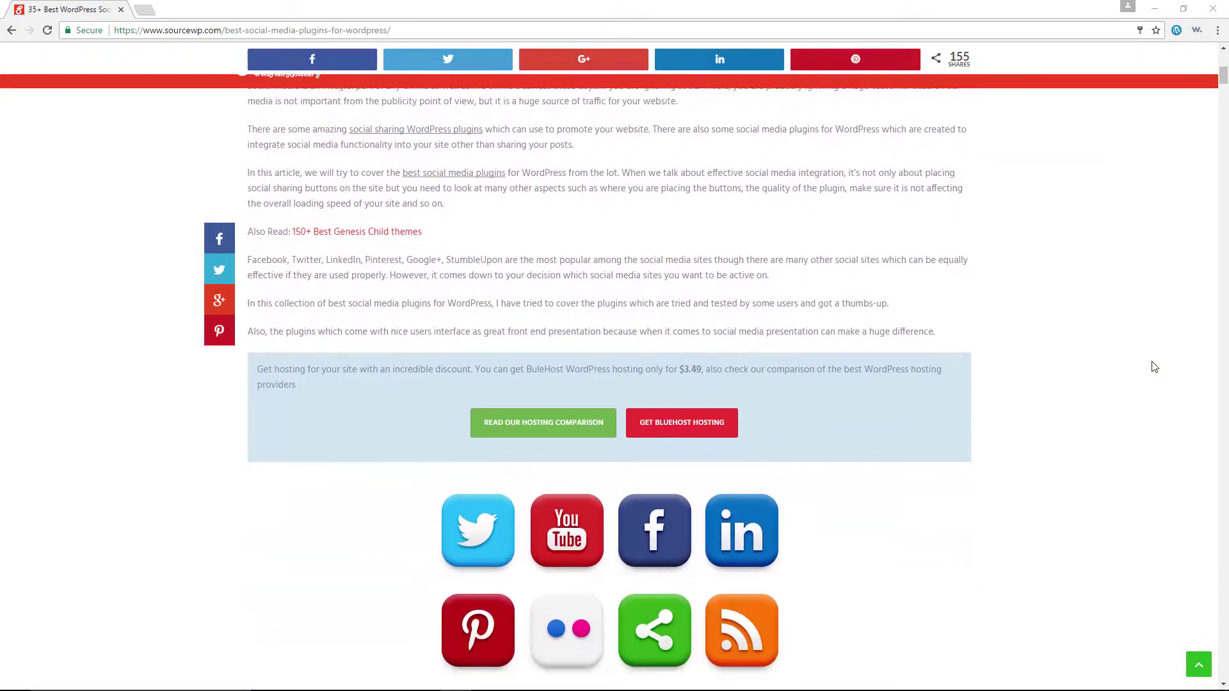
scroll(1154, 367, down, 1)
scroll(1154, 366, down, 1)
scroll(1154, 367, down, 1)
scroll(1155, 367, down, 1)
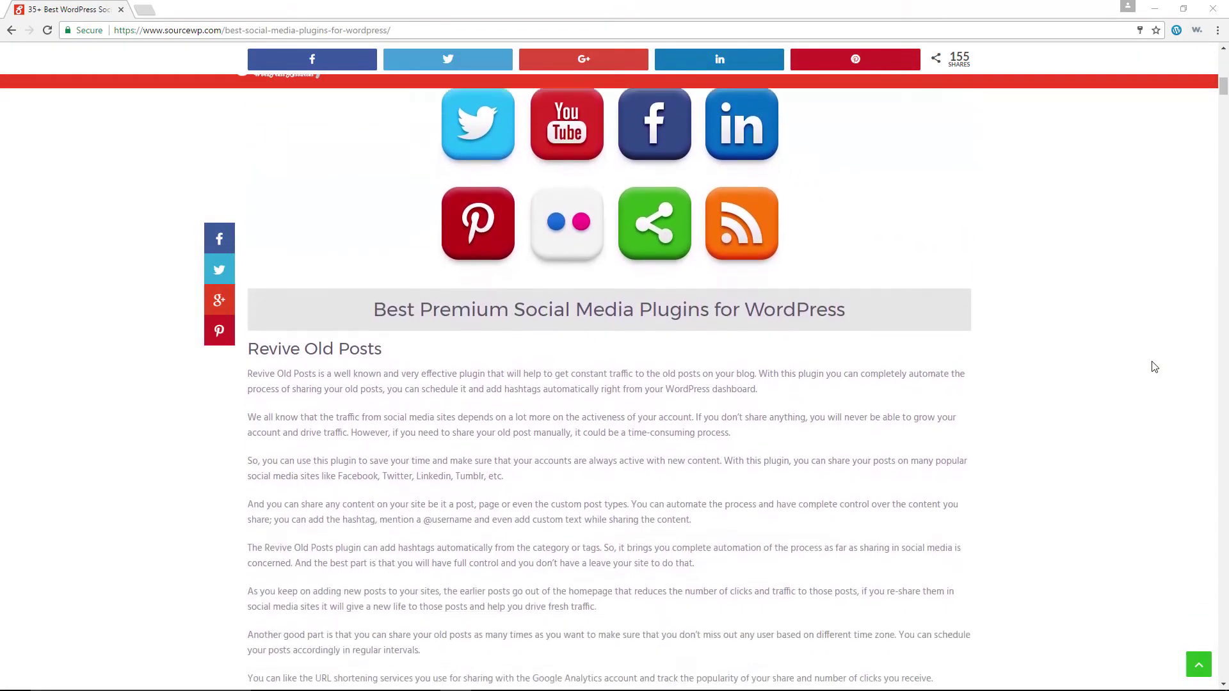
scroll(1154, 367, down, 2)
scroll(1154, 367, down, 2)
scroll(1154, 368, down, 2)
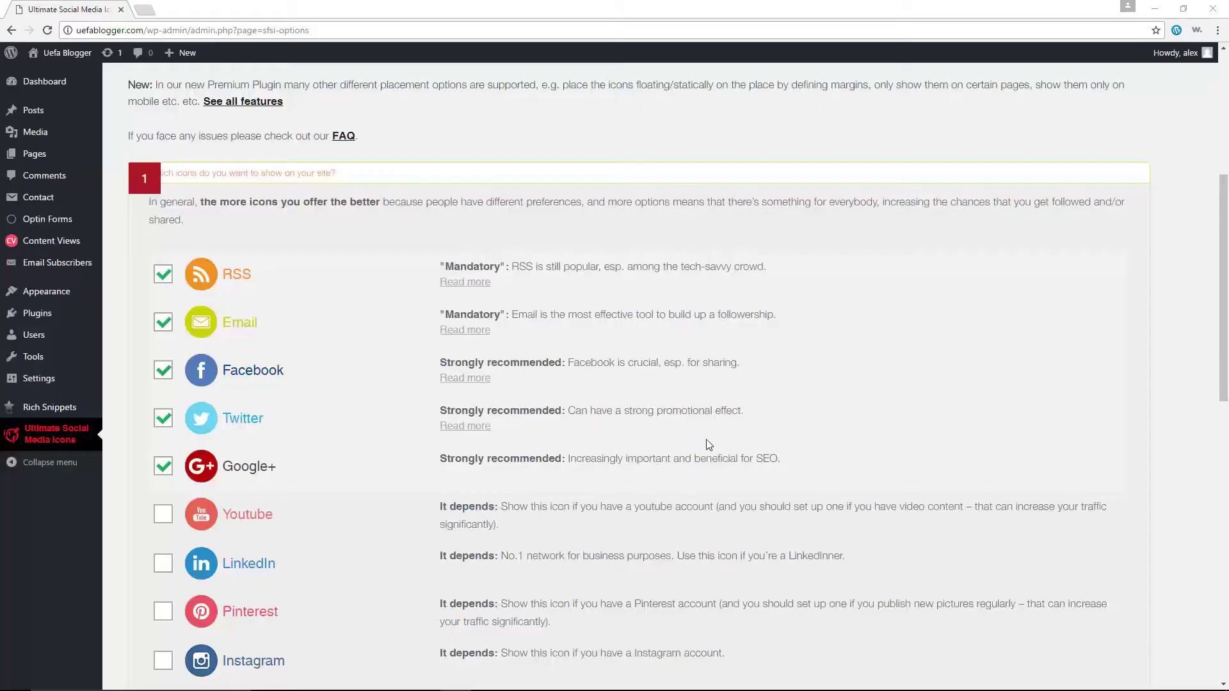
scroll(706, 445, down, 2)
scroll(706, 444, down, 1)
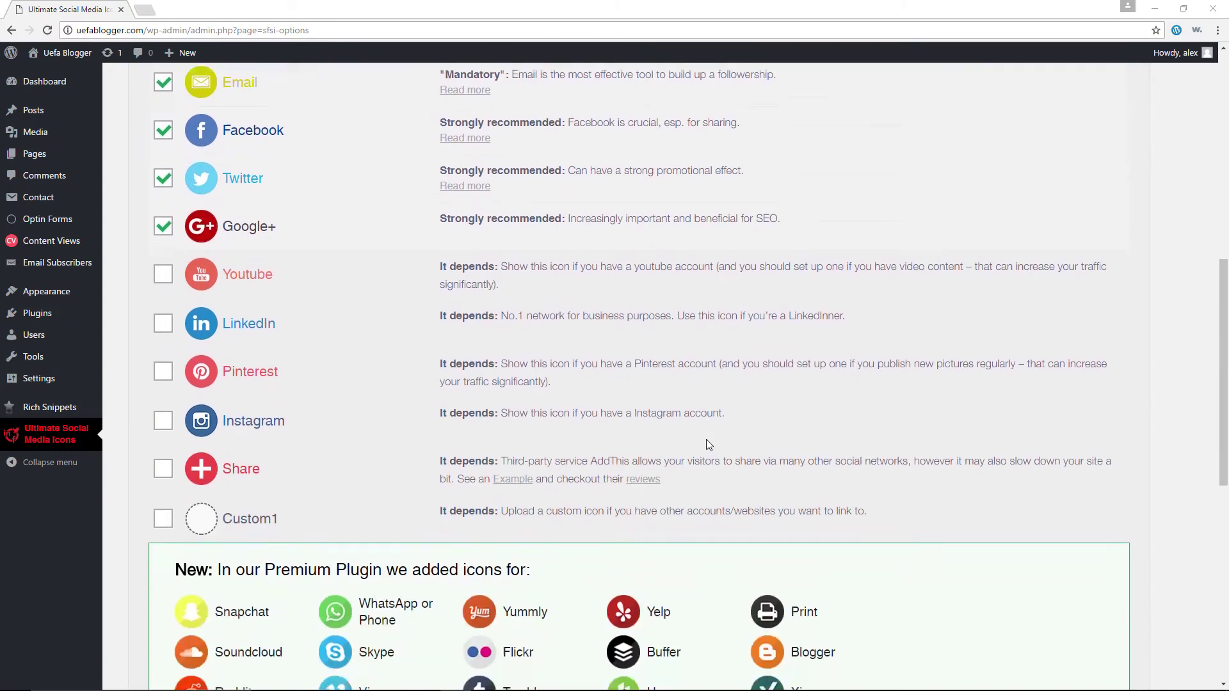
scroll(706, 444, down, 2)
scroll(706, 443, down, 1)
scroll(707, 442, down, 1)
scroll(707, 442, down, 2)
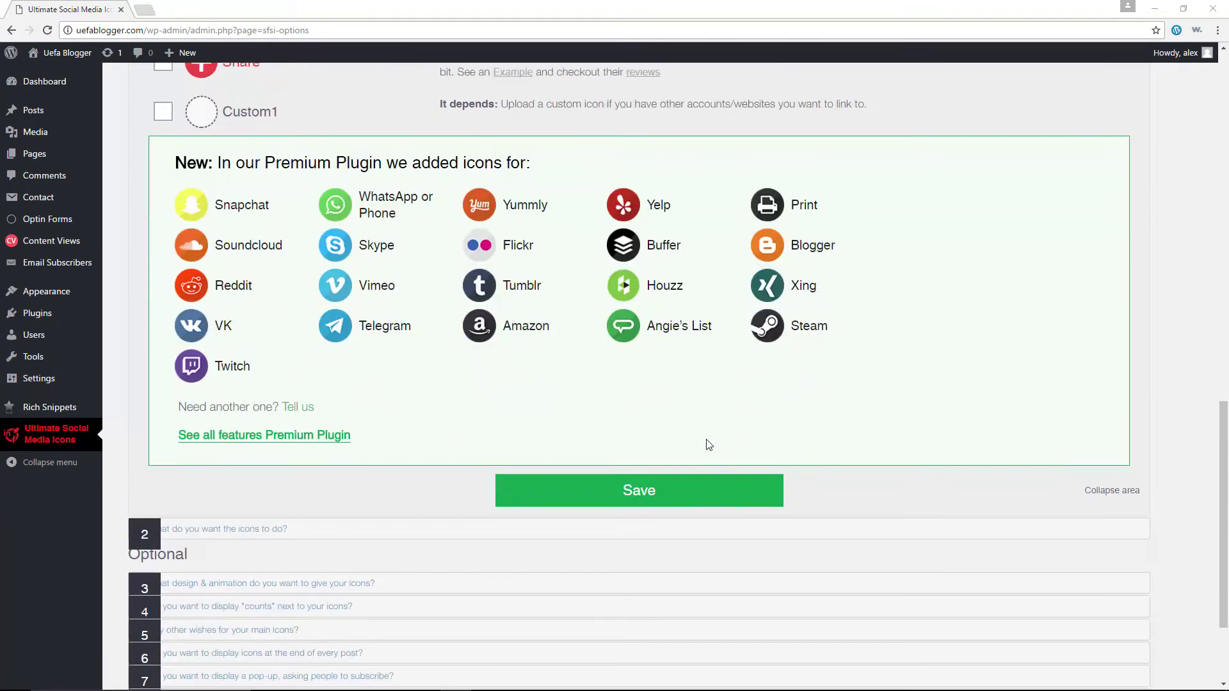
scroll(493, 460, down, 1)
- Expand section 3, the icon design and animation settings, in Ultimate Social Media Icons
click(492, 459)
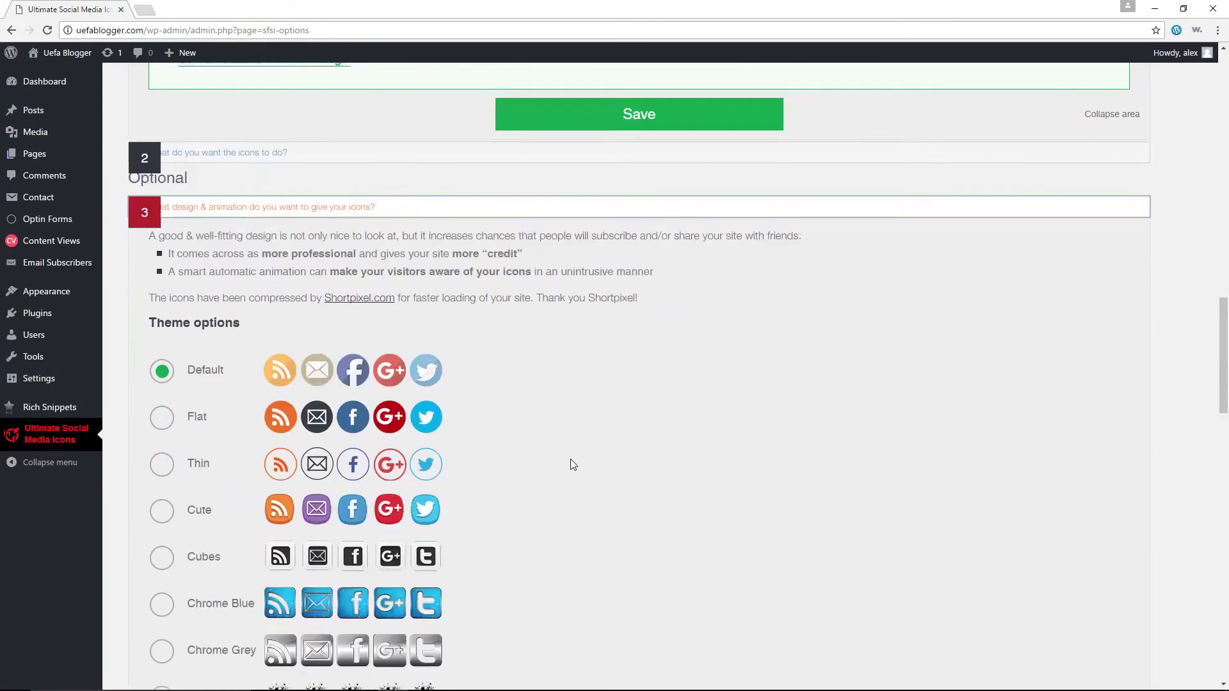
scroll(571, 465, down, 2)
scroll(570, 464, down, 1)
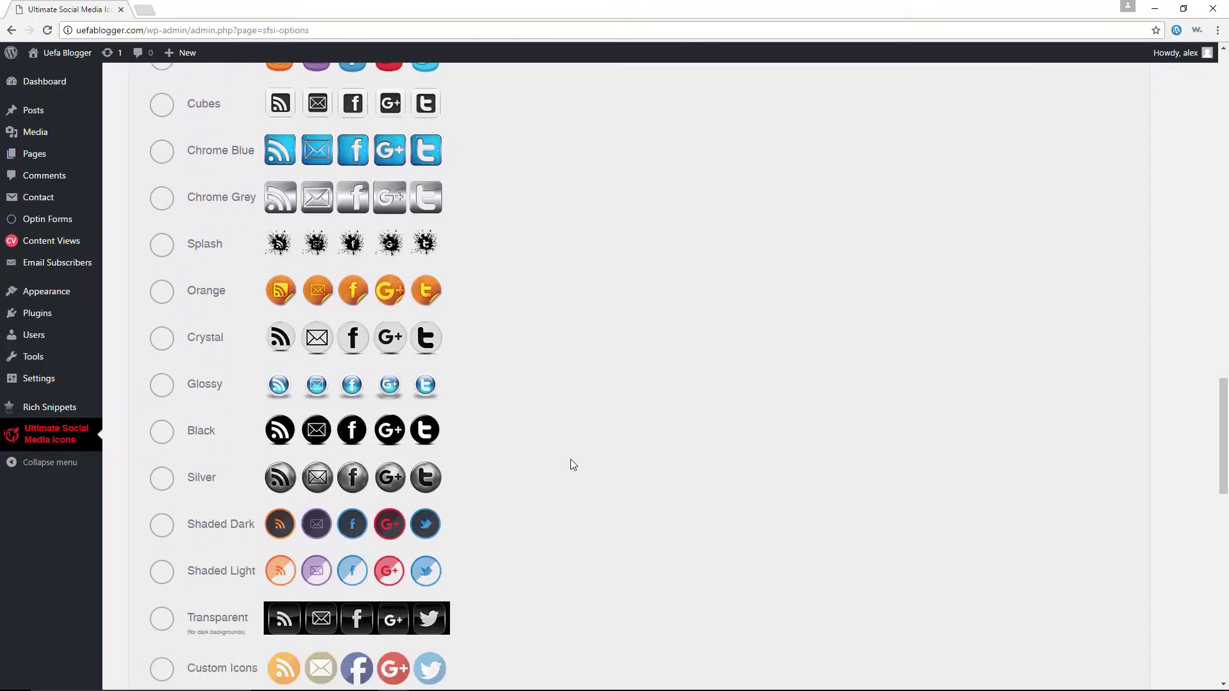
scroll(571, 465, down, 2)
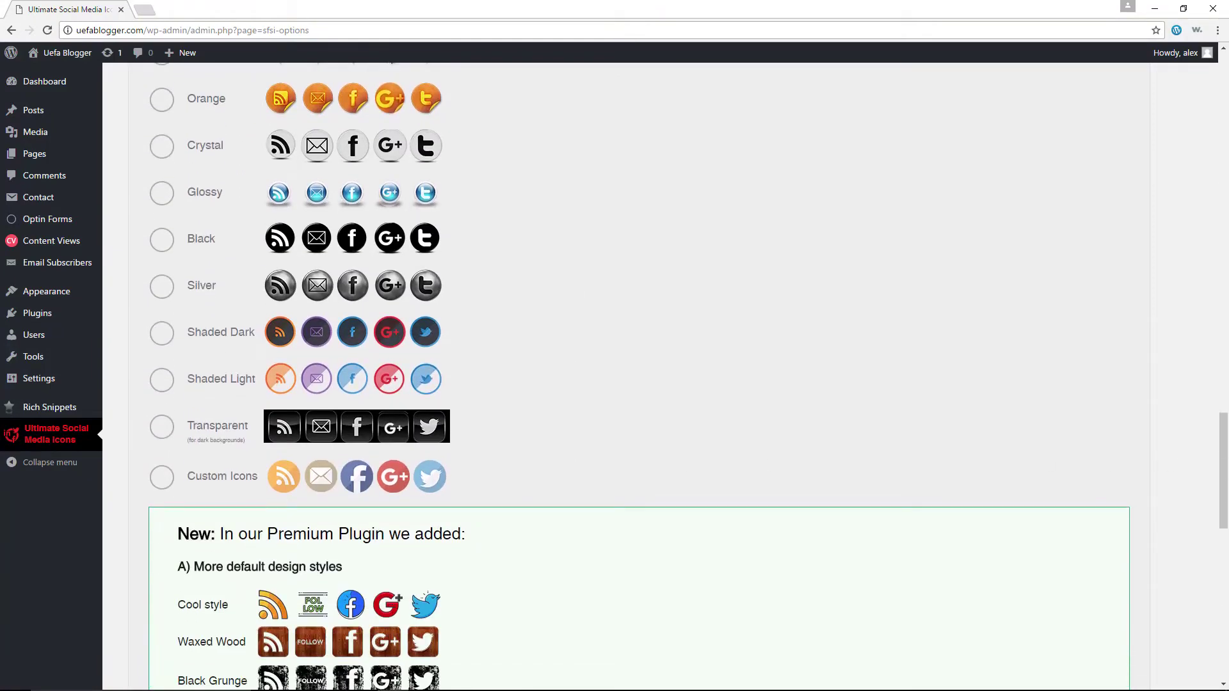
scroll(955, 434, down, 10)
scroll(941, 438, down, 1)
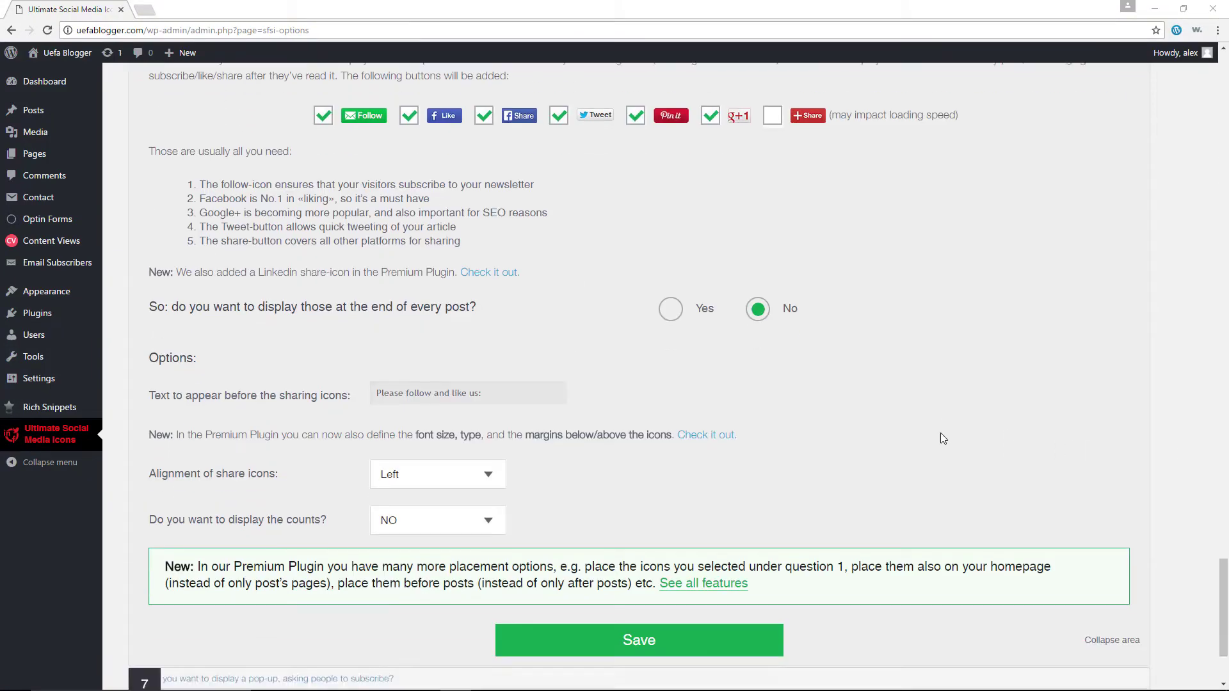
scroll(940, 438, down, 2)
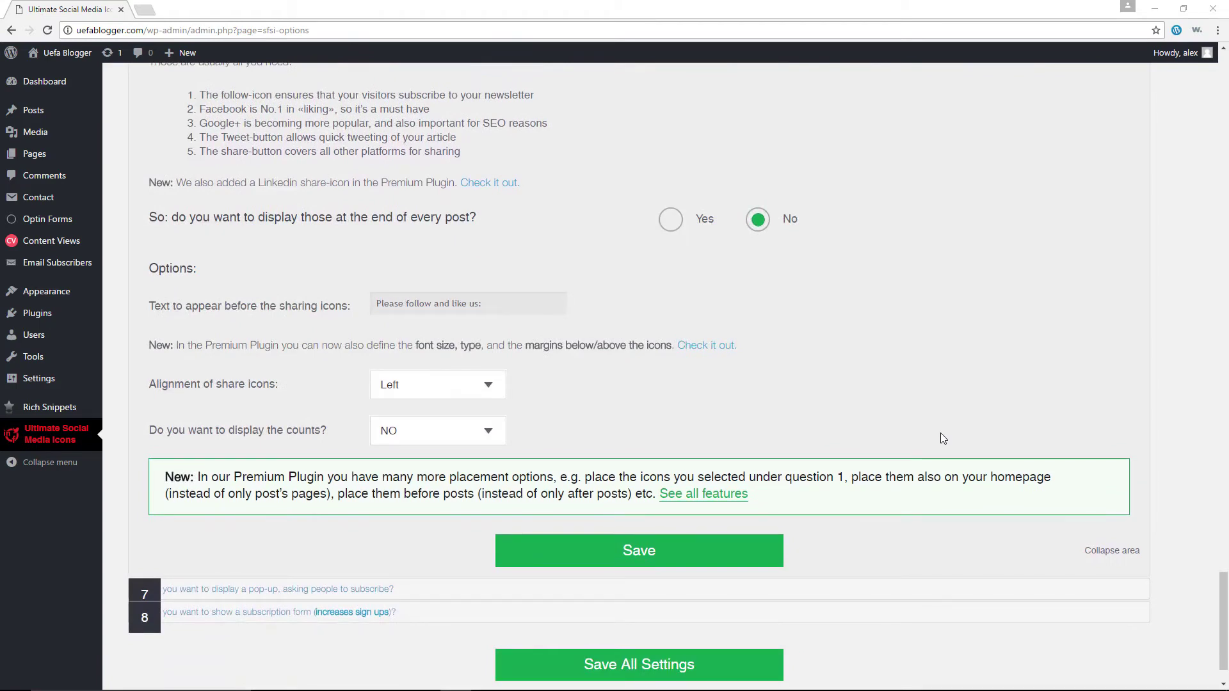
scroll(940, 438, up, 2)
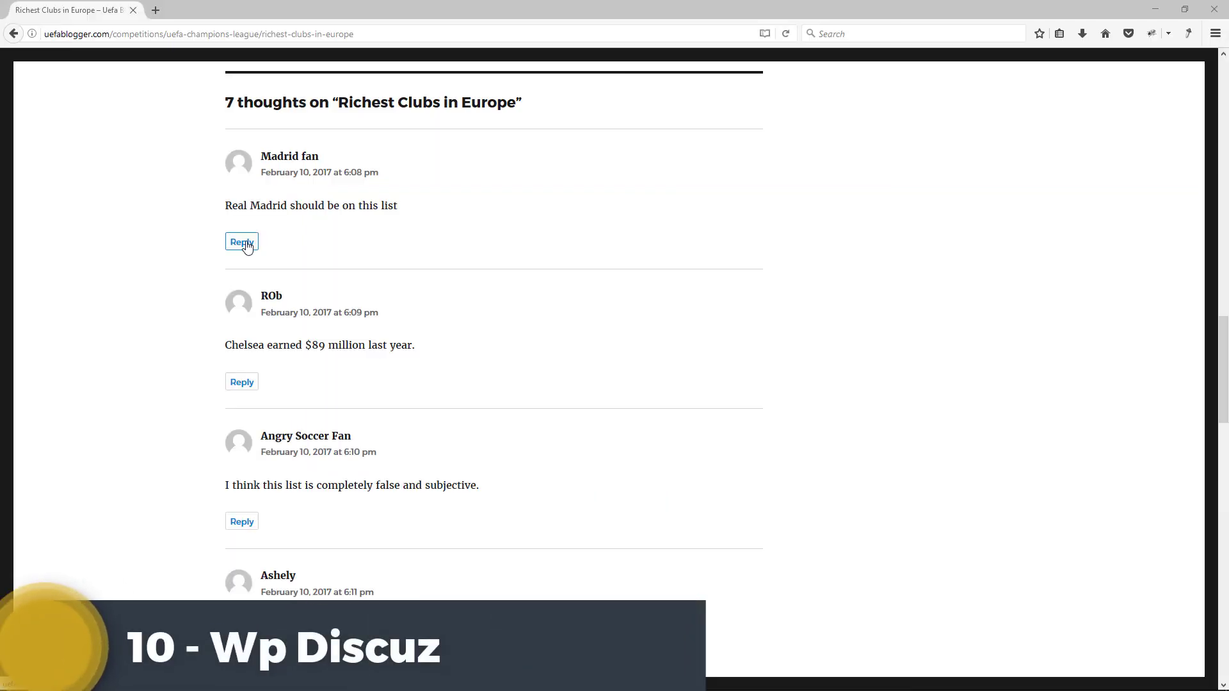
- Reply to Madrid fan, clear the draft, close the form, and reopen an empty reply form
click(241, 242)
scroll(348, 333, down, 4)
text(this sucks)
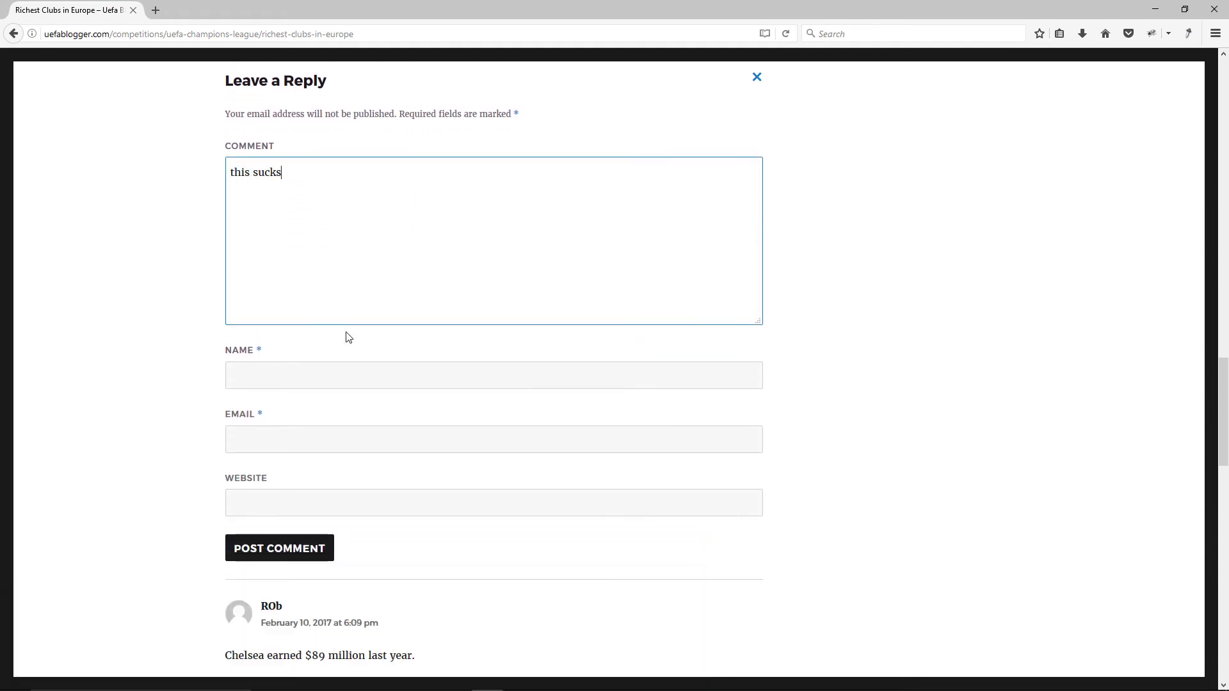
text(...)
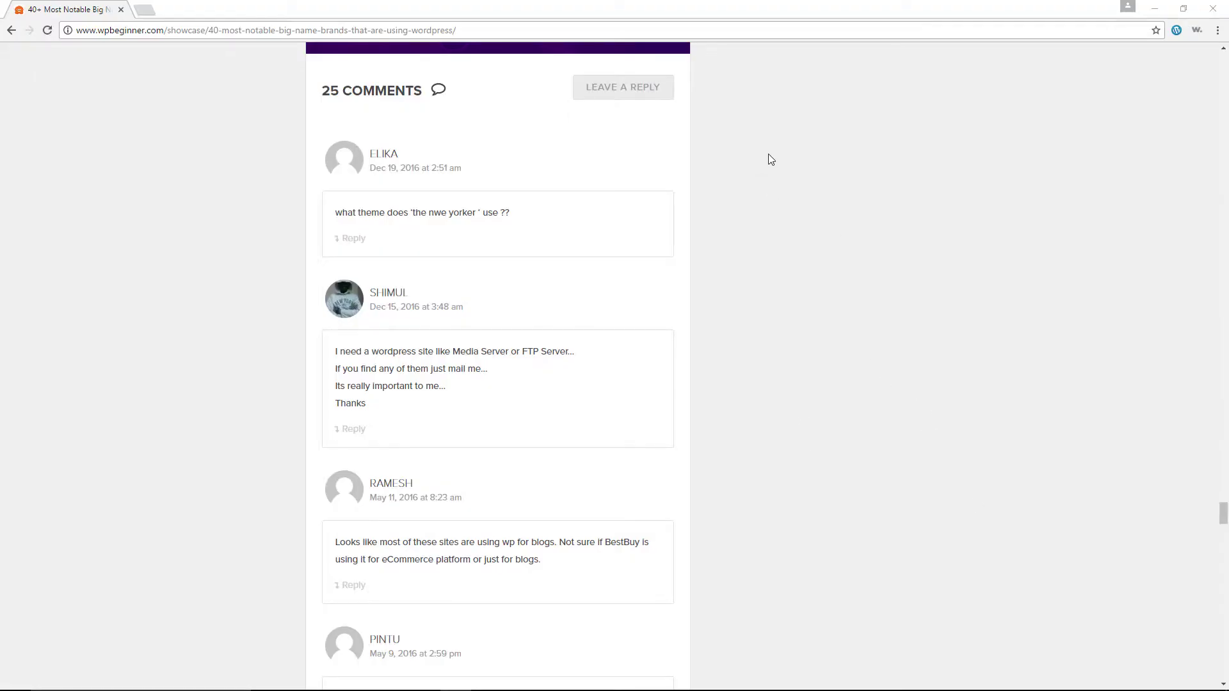
scroll(769, 159, down, 1)
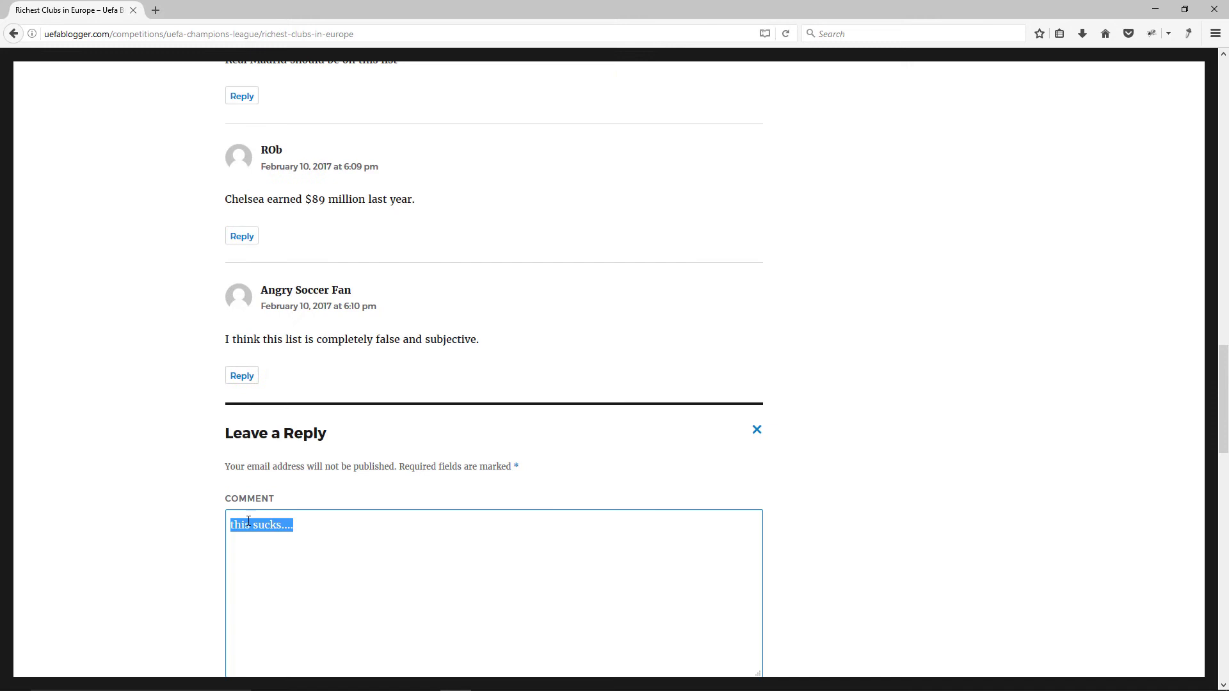
key(BackSpace)
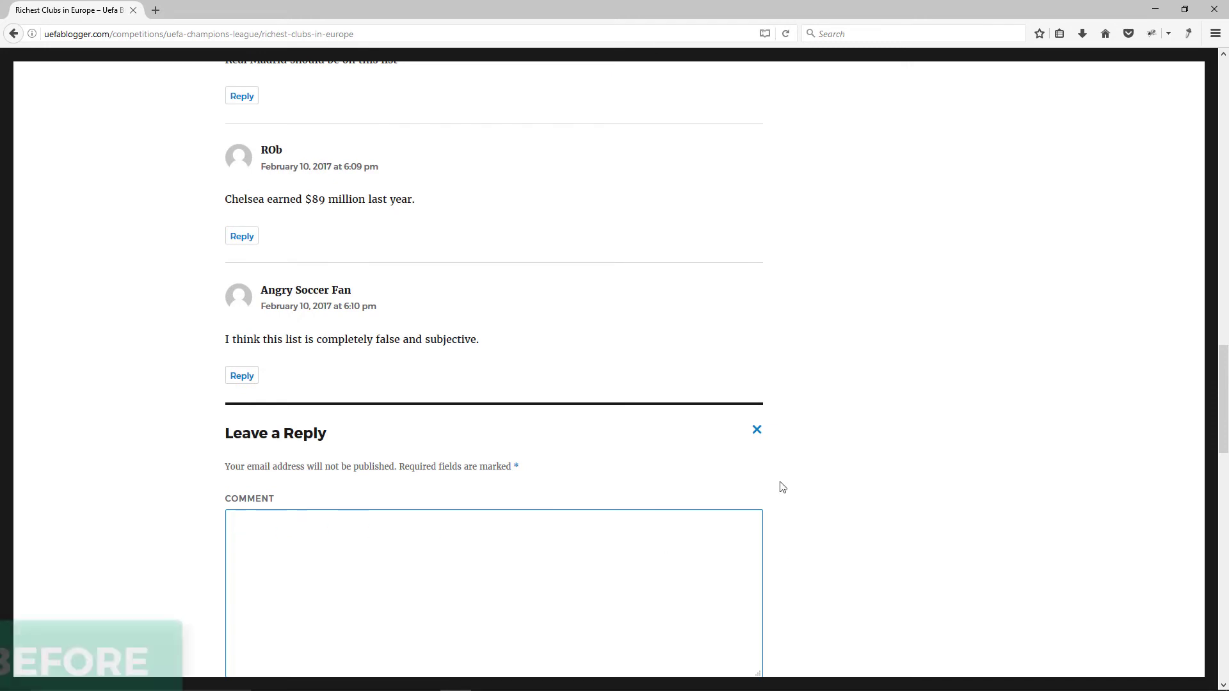
click(756, 432)
scroll(277, 385, up, 3)
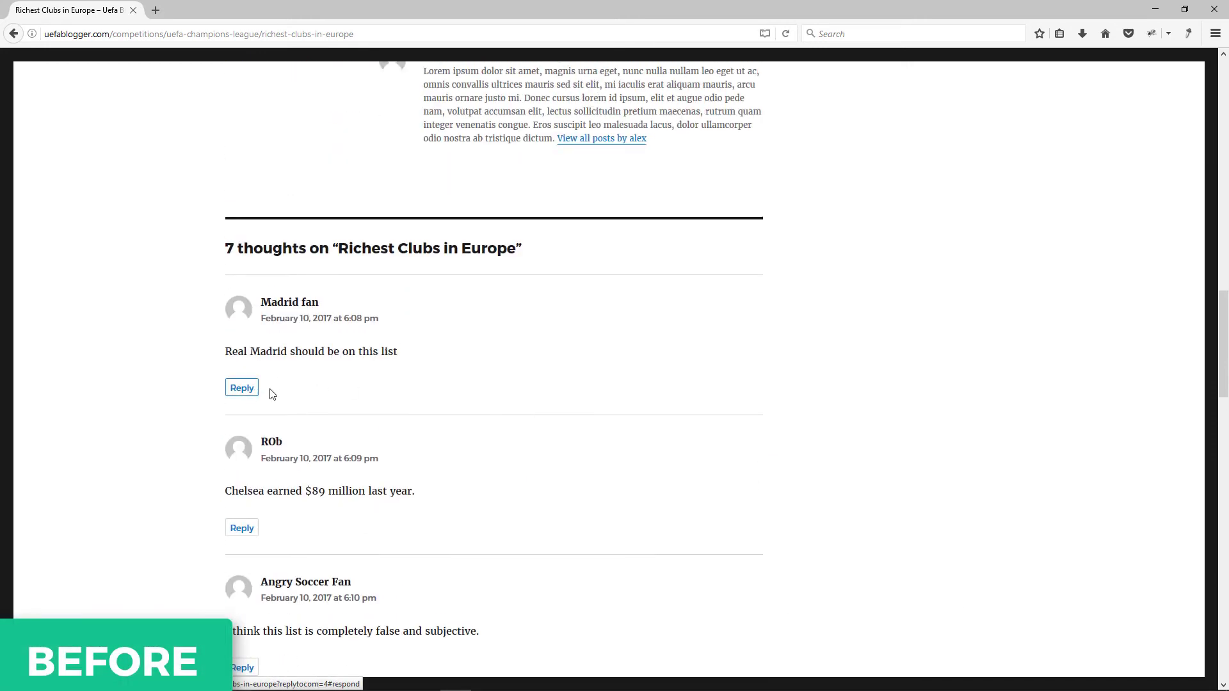
click(242, 388)
scroll(637, 489, down, 3)
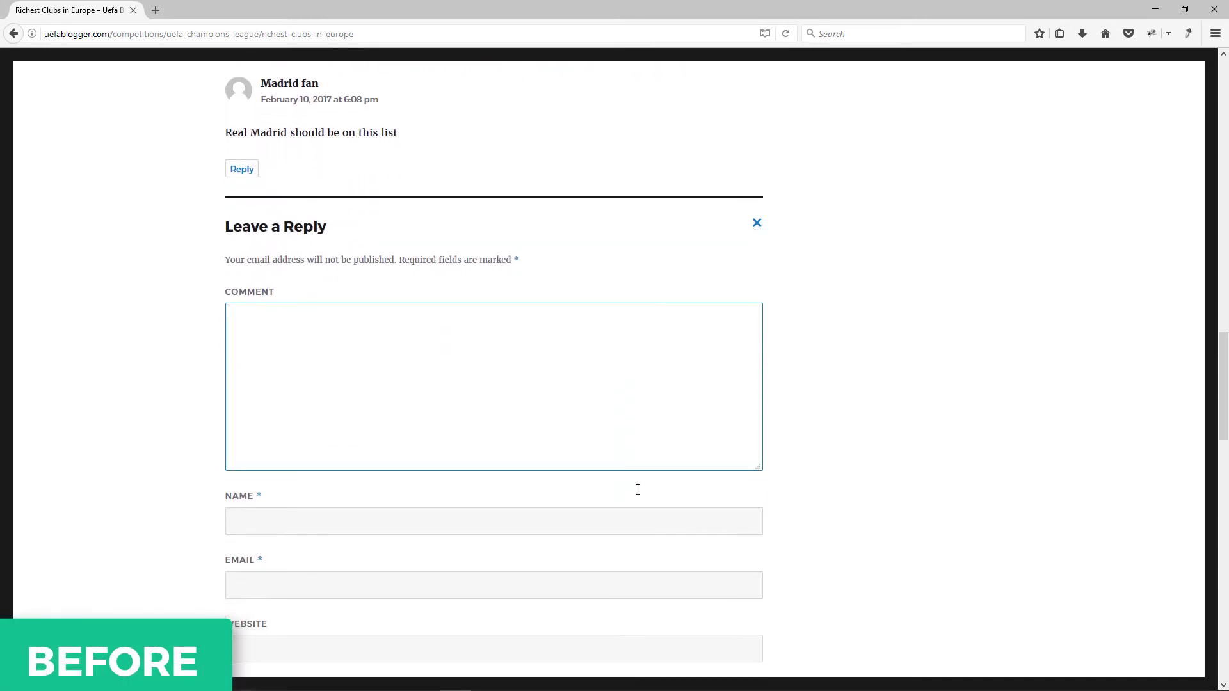
scroll(637, 489, down, 1)
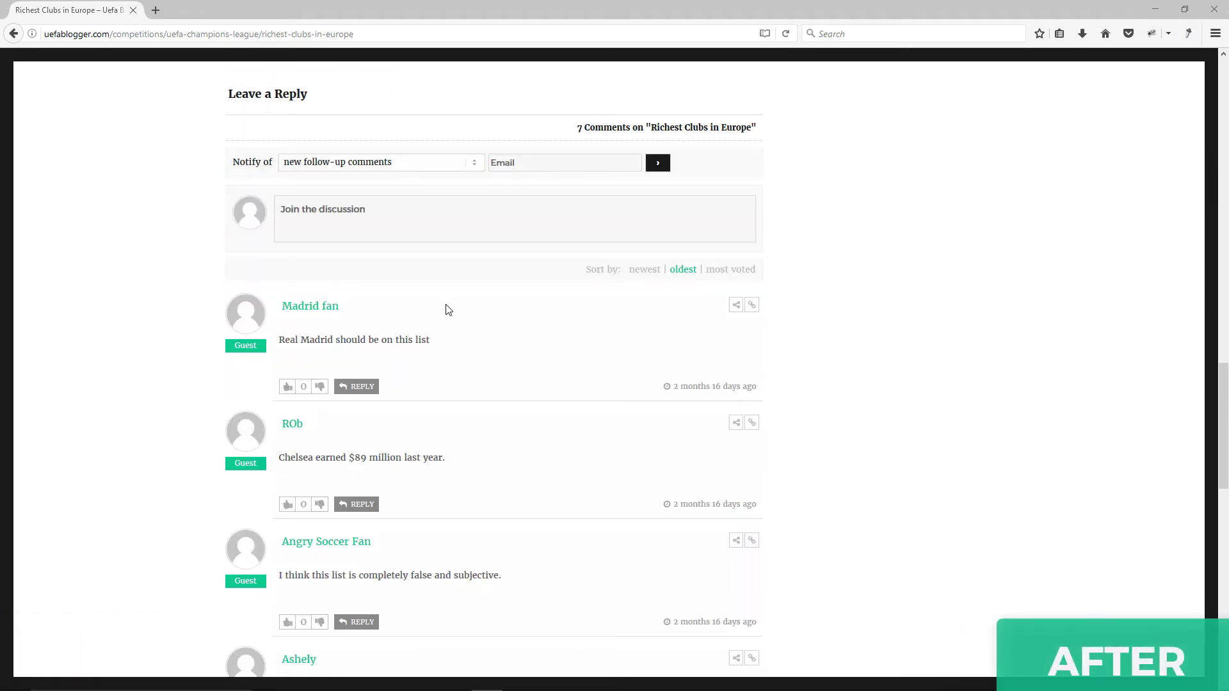
- Expand a reply box under Madrid fan with new-reply notifications on, then vote the comment down
click(363, 388)
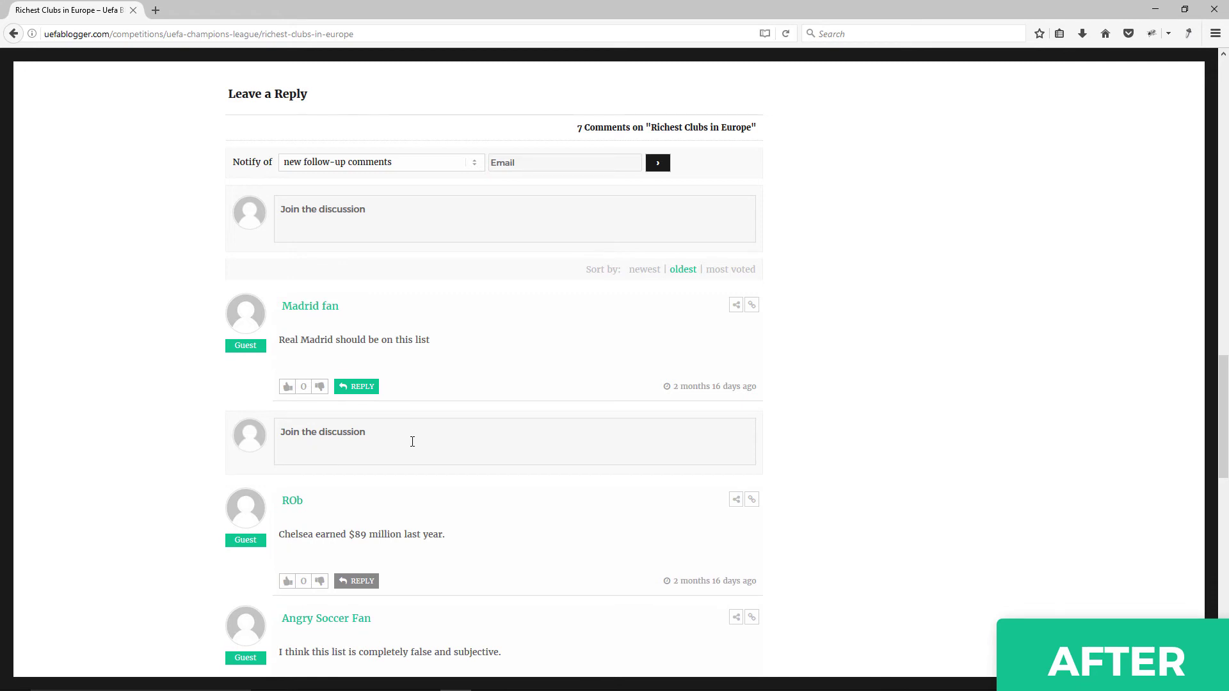
click(413, 442)
scroll(412, 440, down, 2)
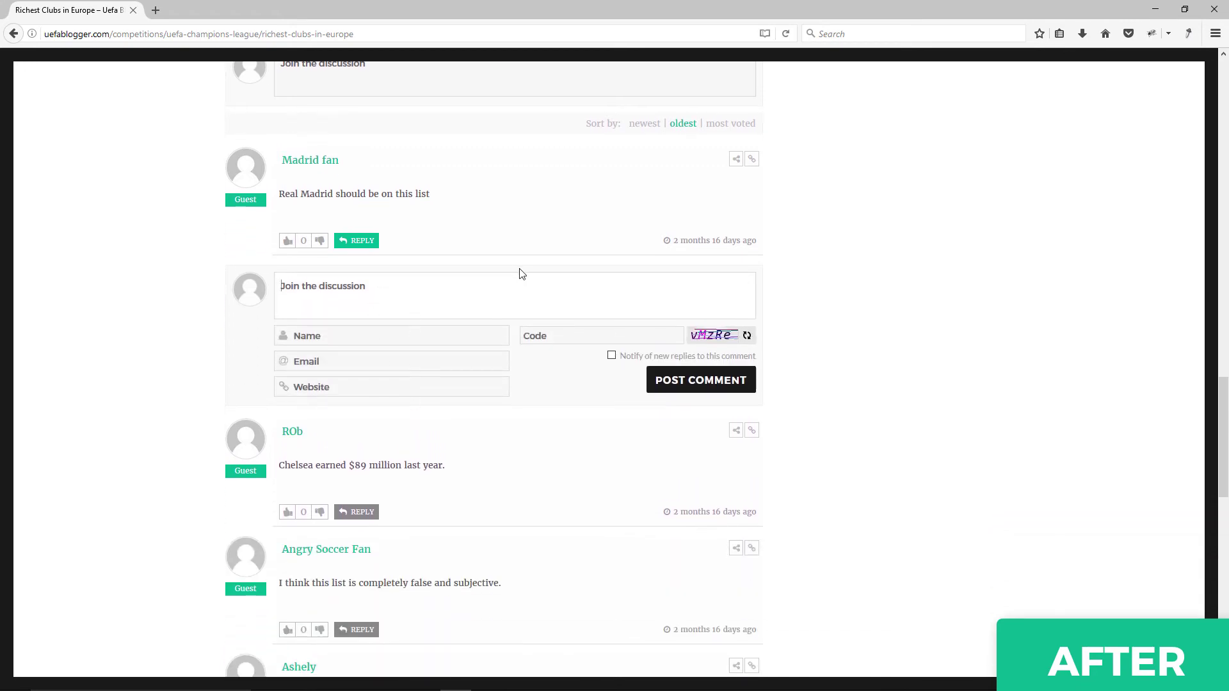
click(612, 355)
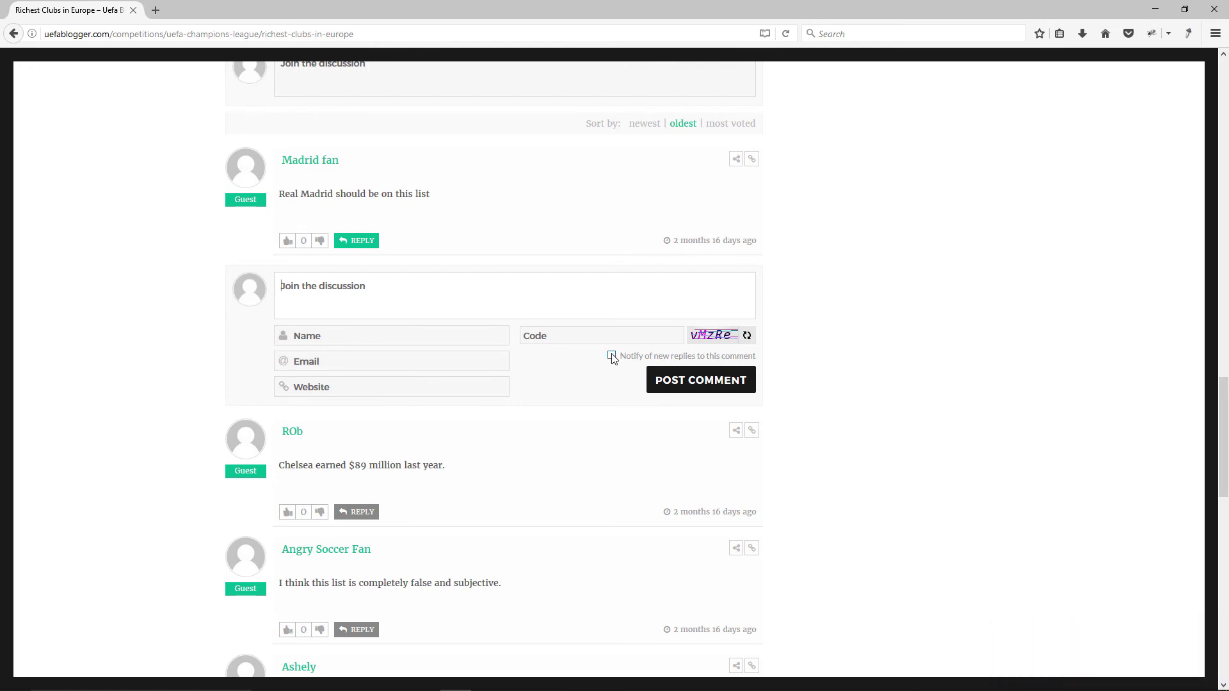
click(320, 242)
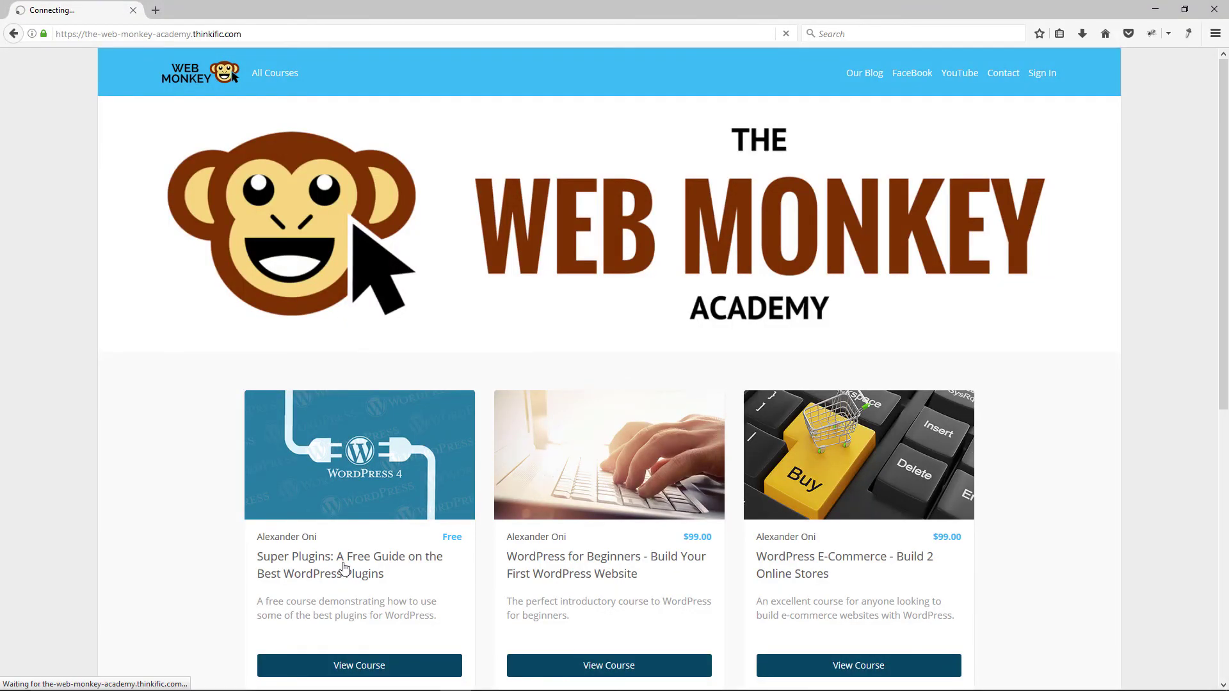
scroll(1006, 466, down, 4)
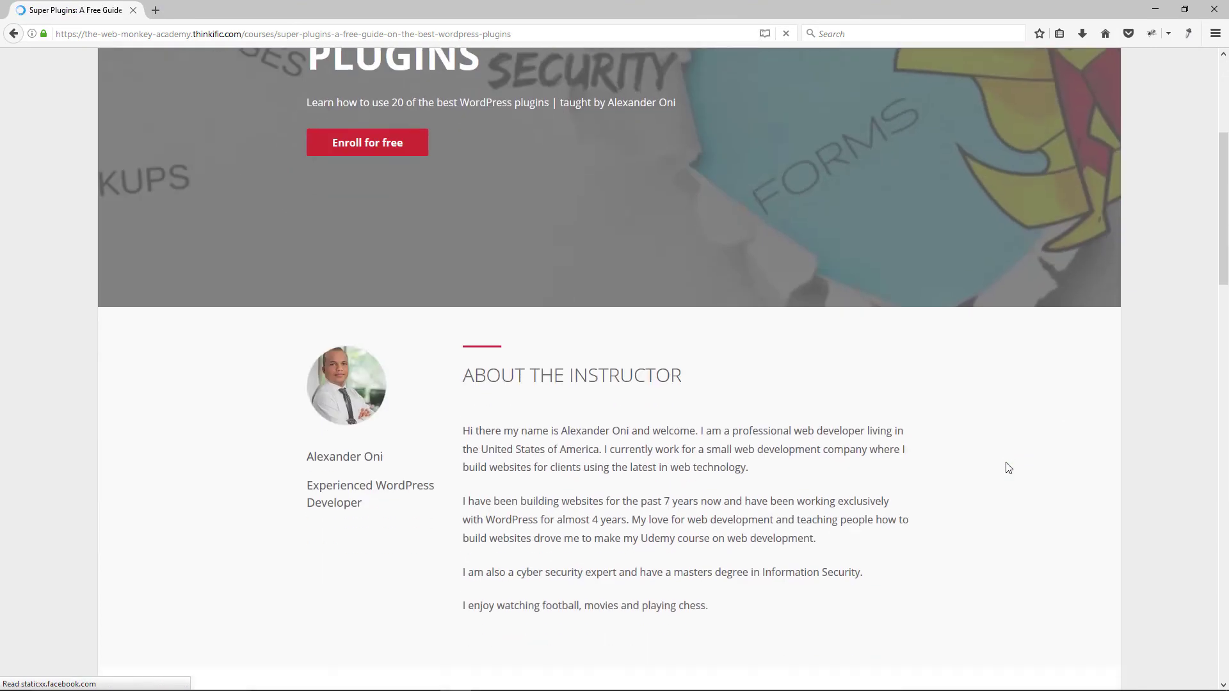
scroll(1005, 467, down, 3)
scroll(1005, 467, down, 4)
scroll(1008, 467, down, 3)
scroll(1007, 468, down, 4)
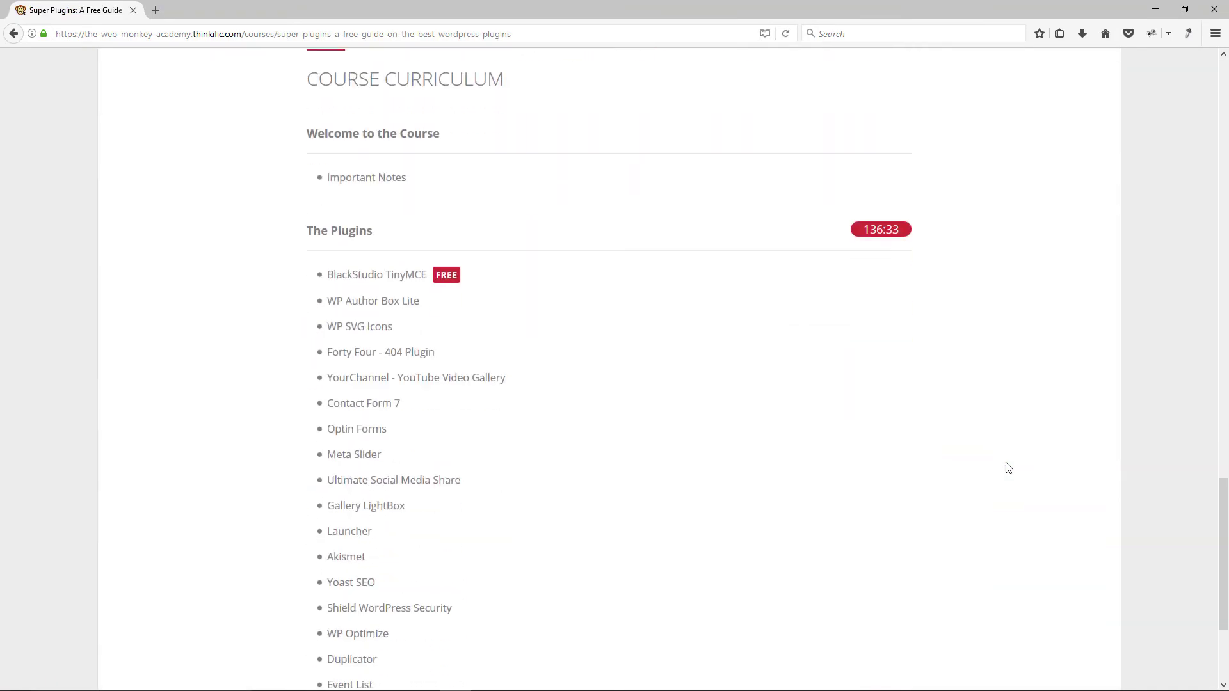
scroll(1007, 467, down, 2)
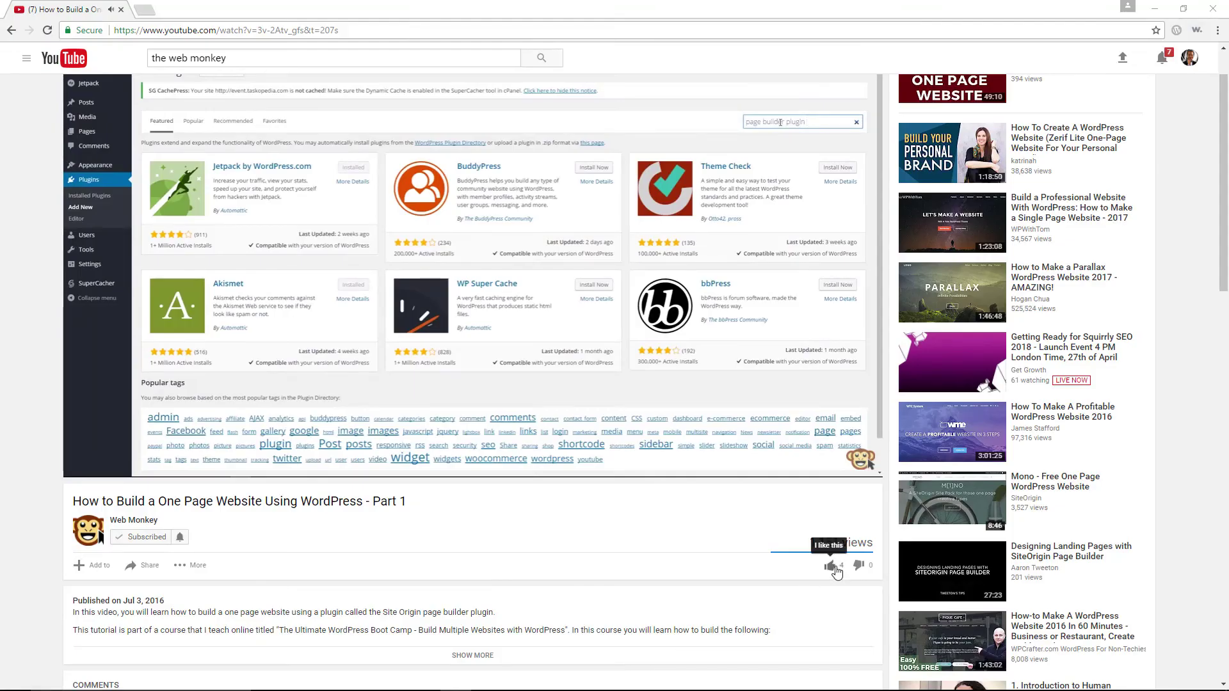
- Like the Web Monkey one-page website video on YouTube
click(831, 568)
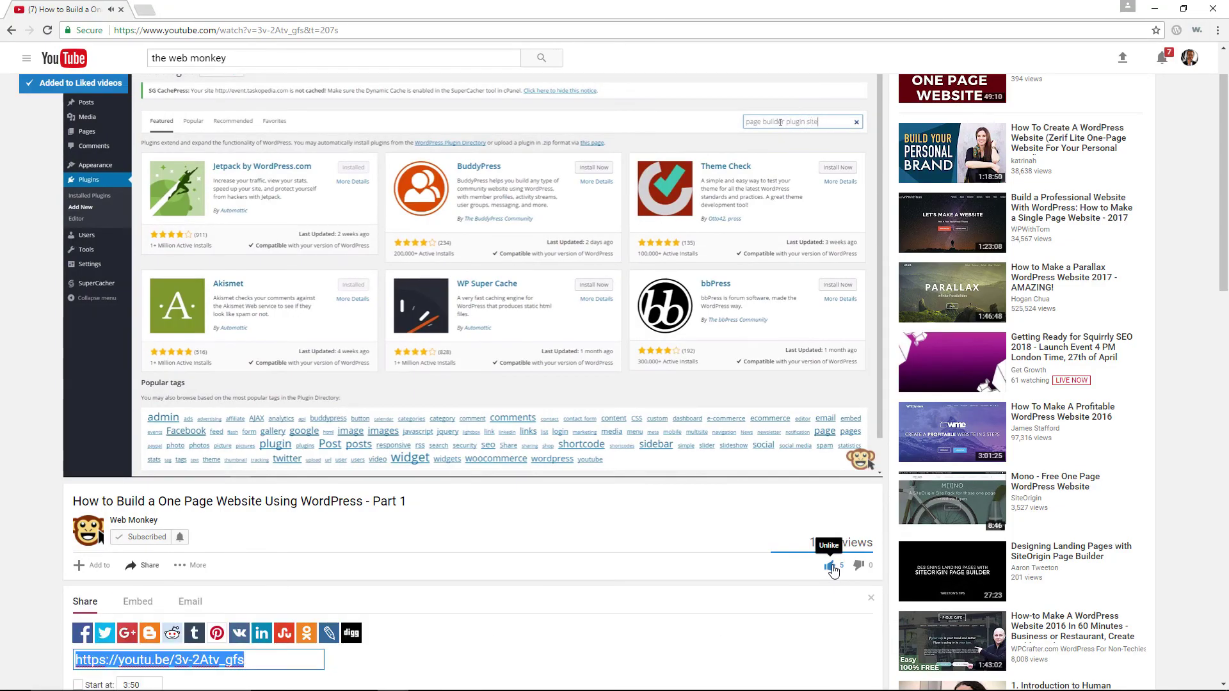
- Turn on all notifications for the Web Monkey channel from the bell settings
click(179, 537)
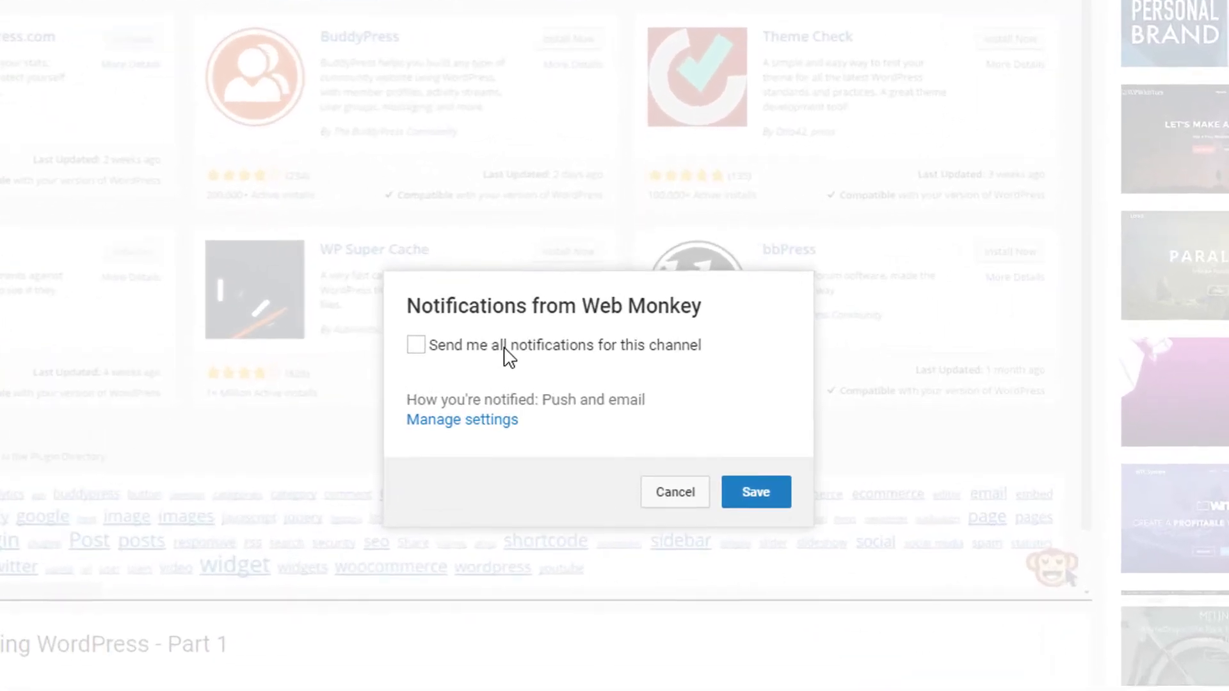
click(506, 350)
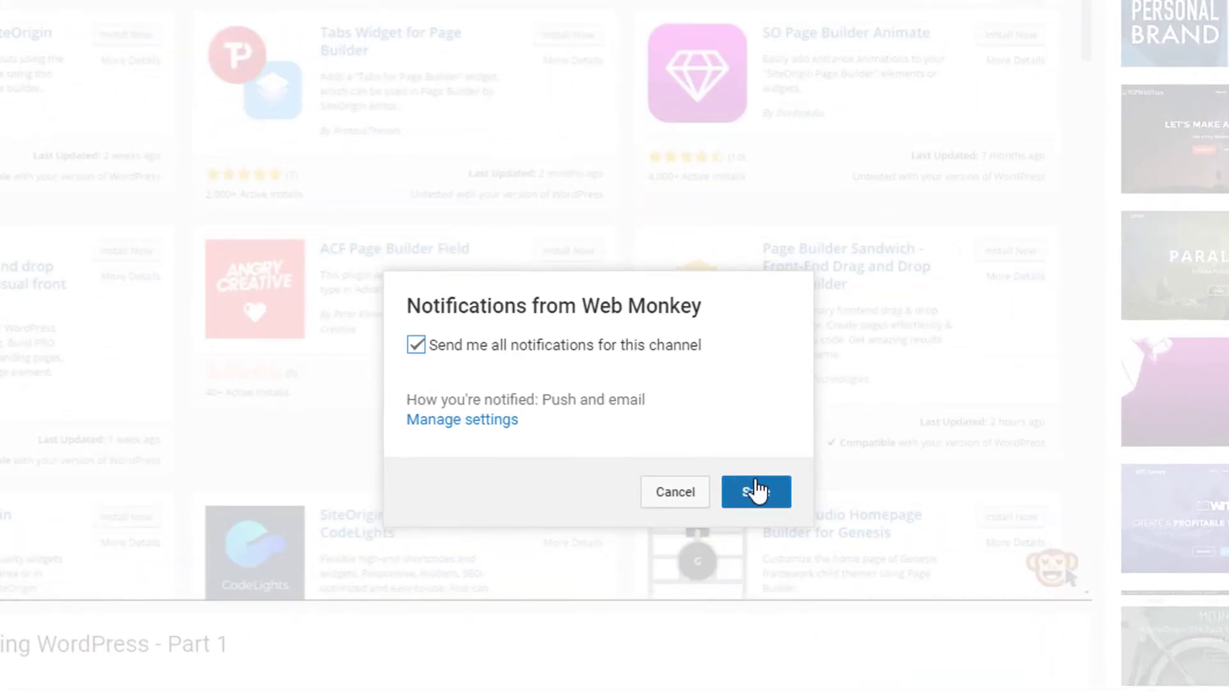